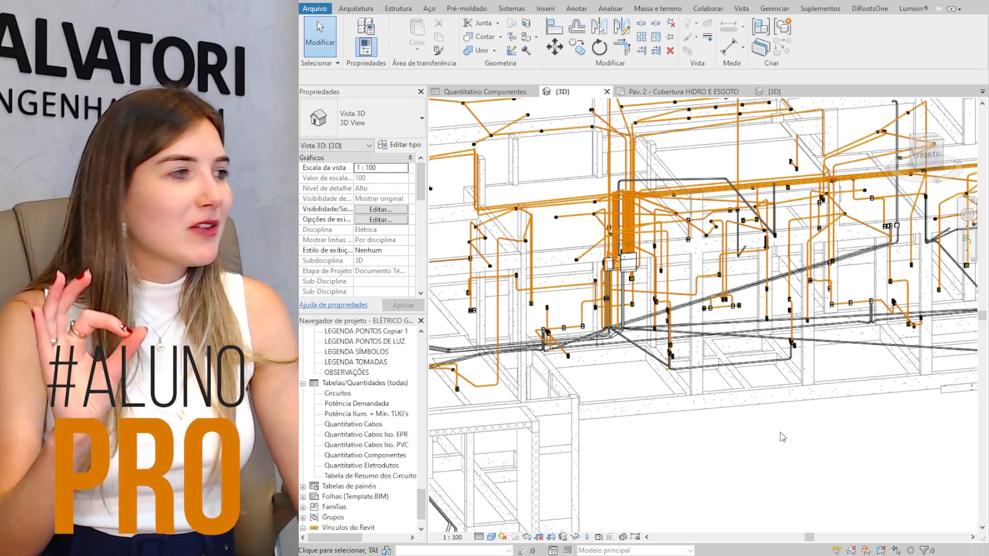
- Examine the electrical conduit network together with the linked structural frame in the 3D view from several angles
mouse_move(747, 441)
middle_mouse_down("shift")
mouse_move(768, 427)
mouse_move(816, 441)
middle_mouse_up("shift")
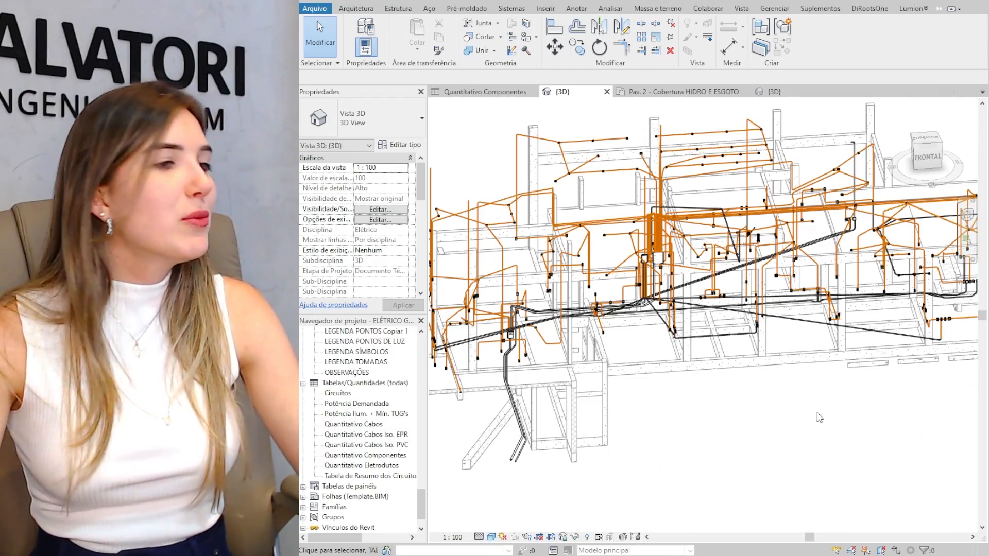
middle_click_drag(815, 416, 798, 368)
scroll(764, 404, "down", 2)
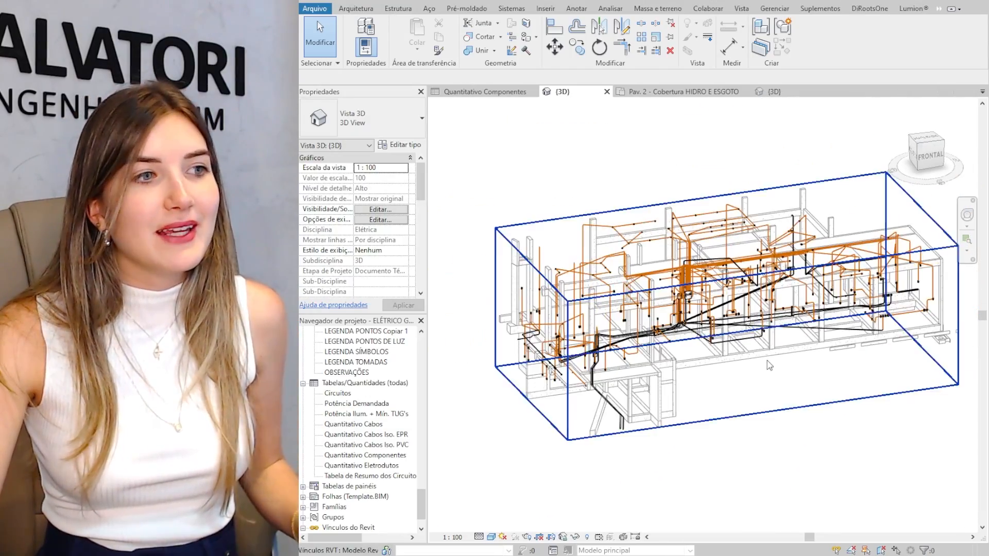
scroll(803, 364, "up", 2)
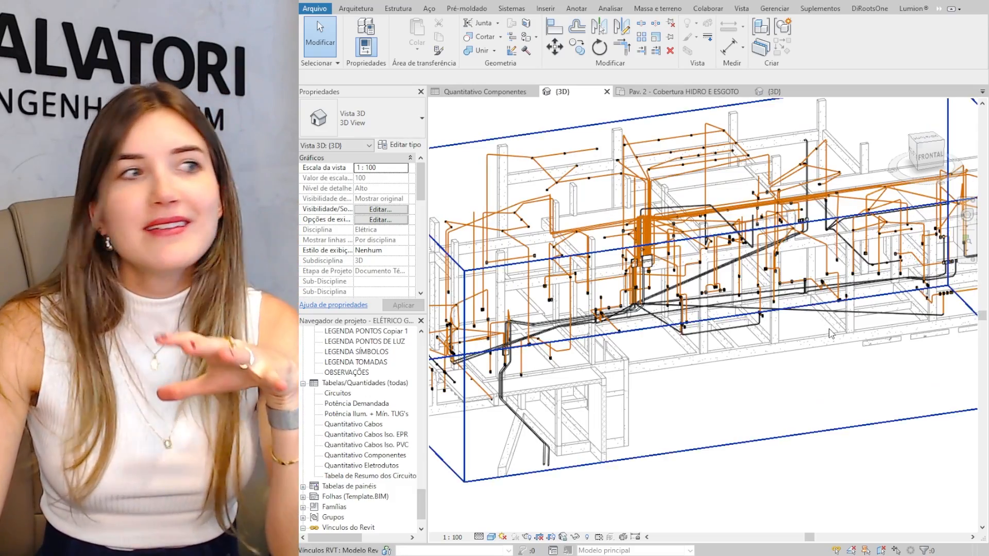
middle_click_drag(776, 306, 620, 359, "shift")
scroll(742, 323, "up", 2)
scroll(743, 324, "down", 5)
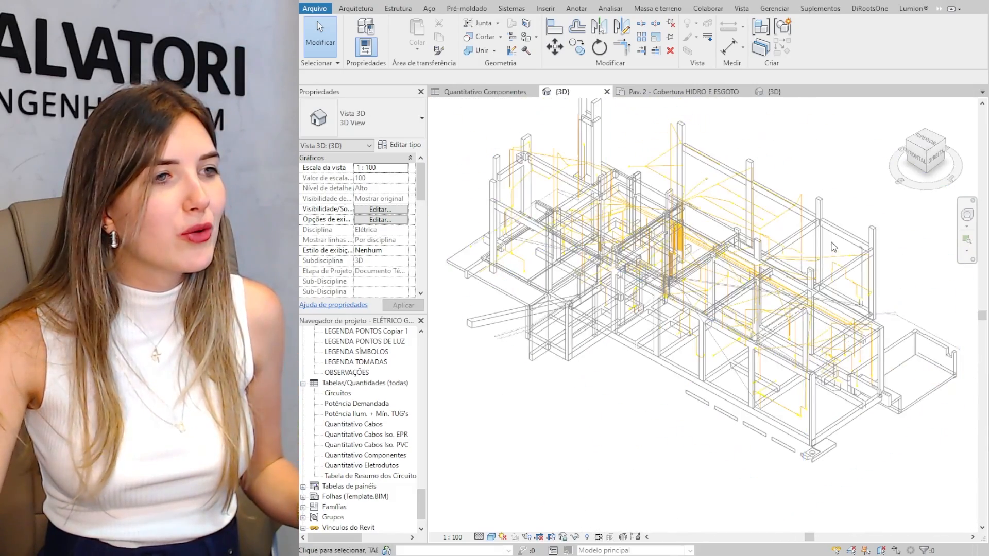
- Temporarily hide the linked structural model GEN-EST (2).rvt in the 3D view and inspect the isolated electrical network
left_click(837, 236)
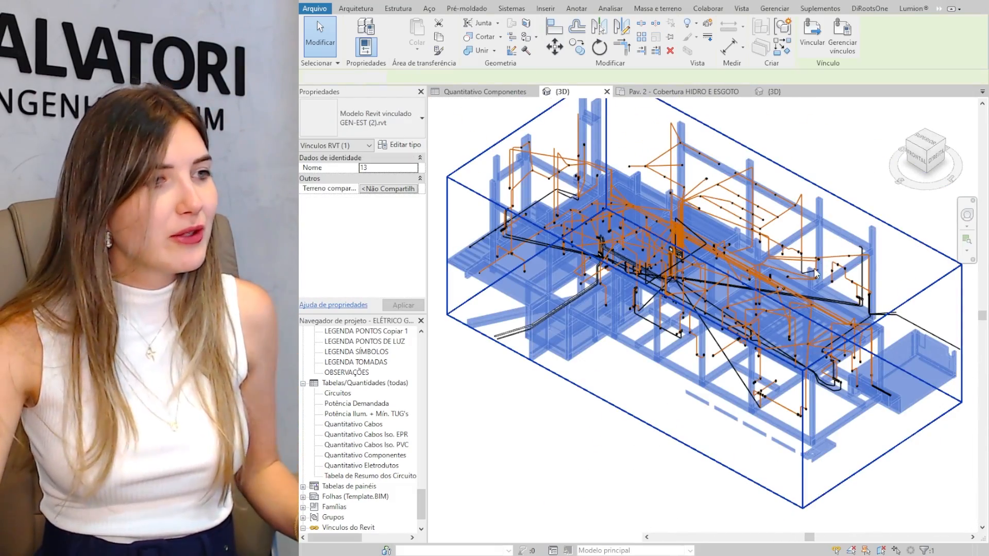
key("h")
key("h")
middle_click_drag(676, 375, 782, 300, "shift")
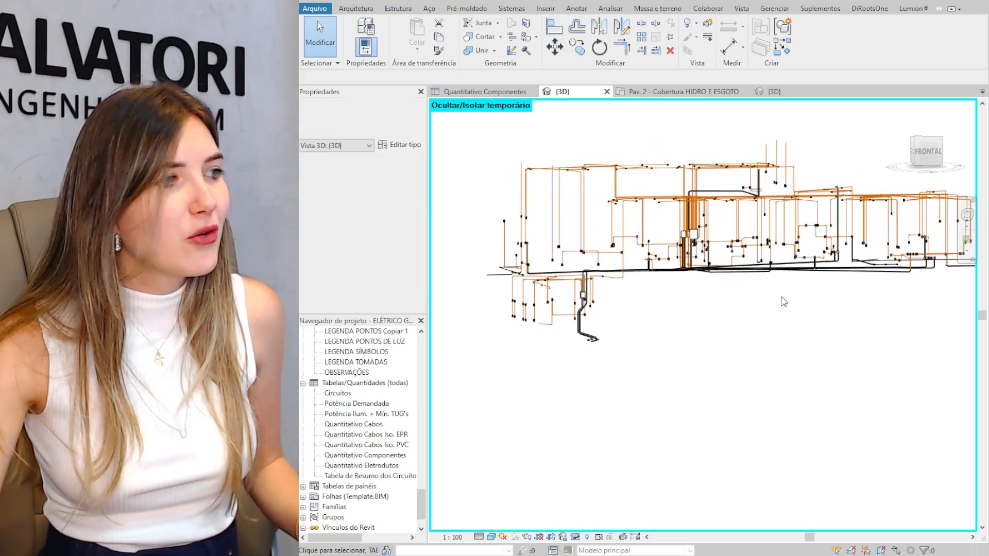
middle_click_drag(720, 299, 715, 400, "shift")
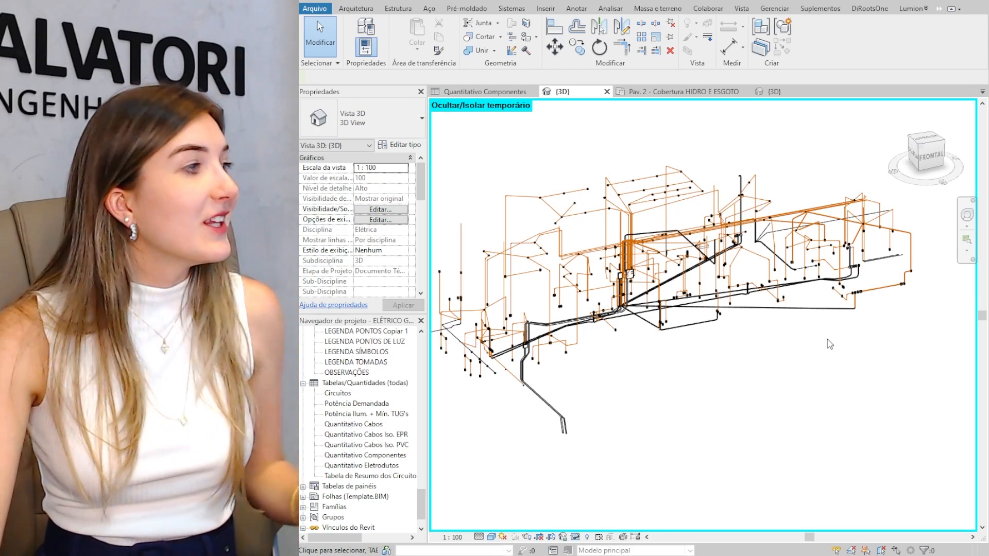
middle_click_drag(764, 410, 725, 384, "shift")
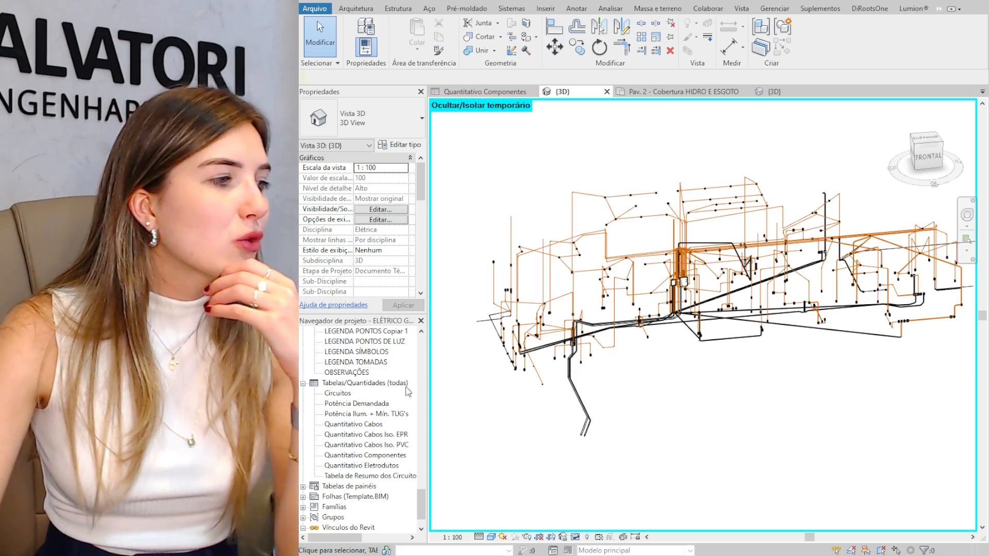
- Bring up the Quantitativo Componentes schedule and select the Mini Disjuntor Monopolar 10A Curva C description under 0 - Acesso
left_click(371, 384)
scroll(361, 381, "down", 1)
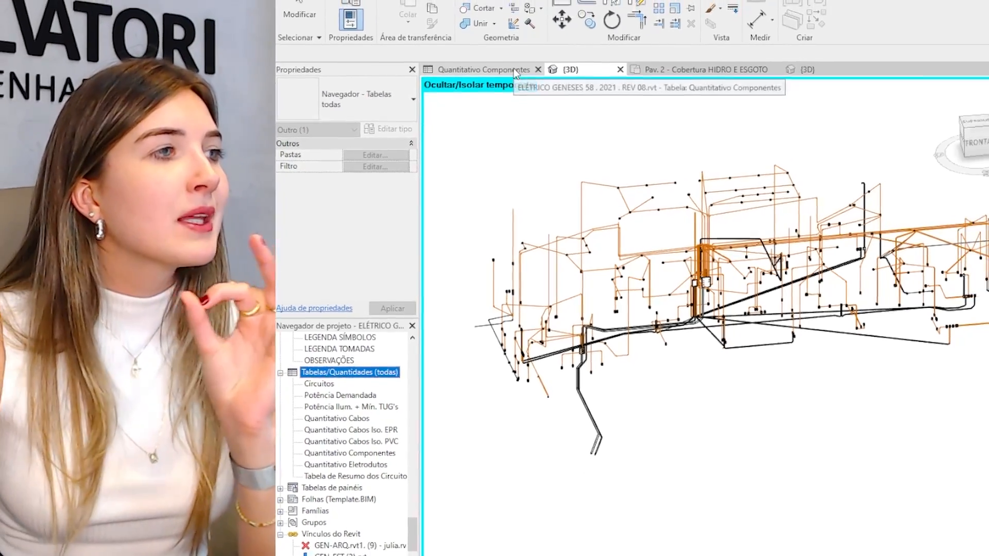
left_click(516, 70)
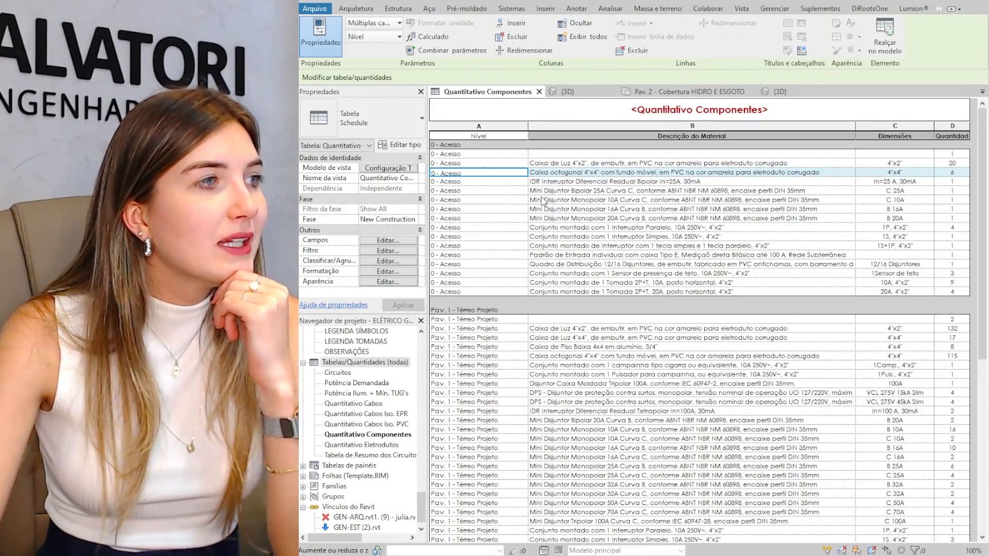
left_click(542, 200)
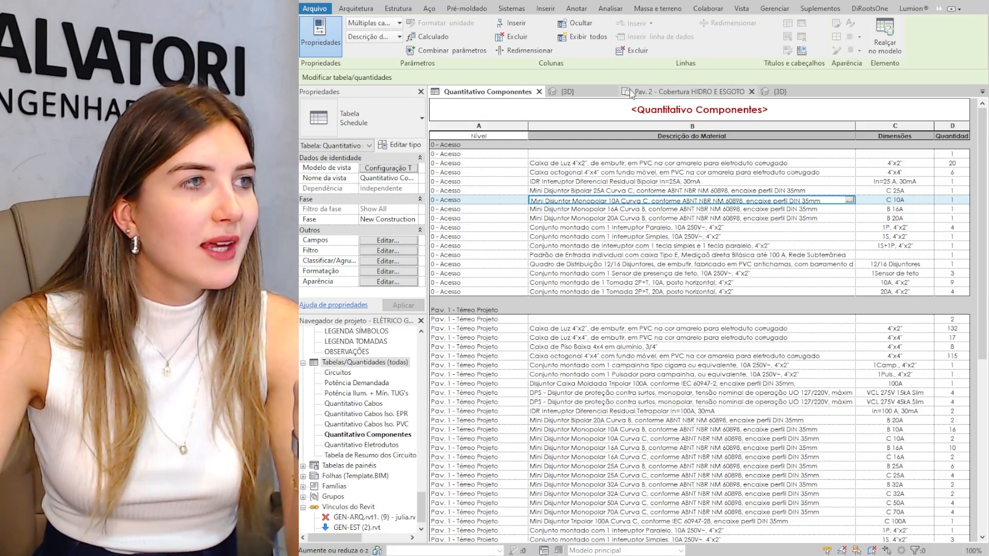
- Return to the 3D view, clear the selection and reset the temporary hide so the linked structural model is shown
left_click(552, 93)
scroll(768, 321, "up", 3)
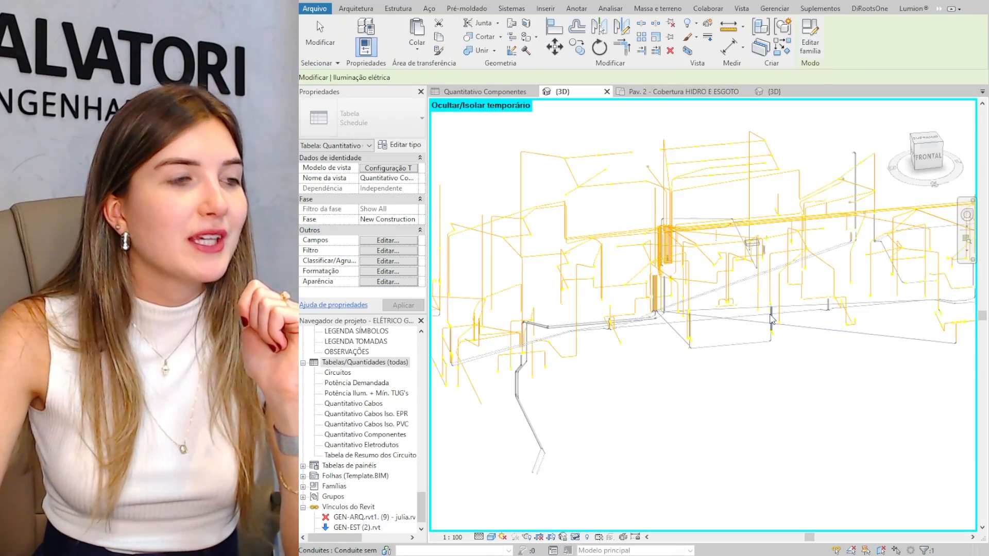
middle_click_drag(768, 368, 755, 398)
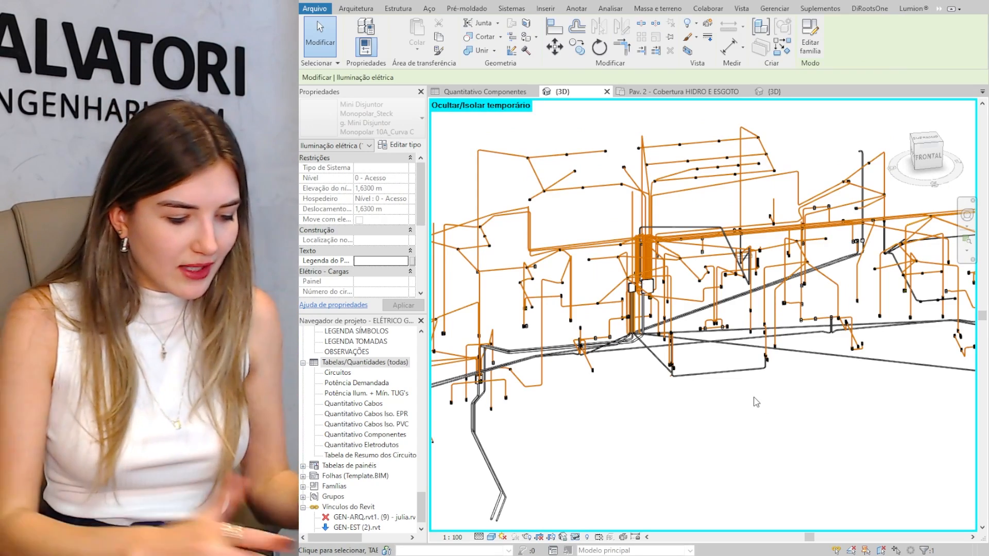
key("Escape")
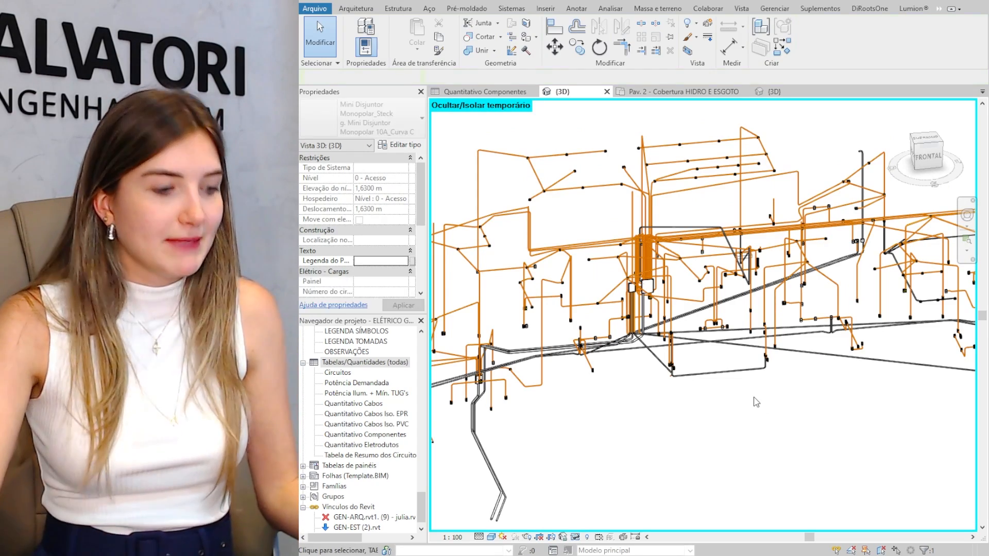
key("h")
key("r")
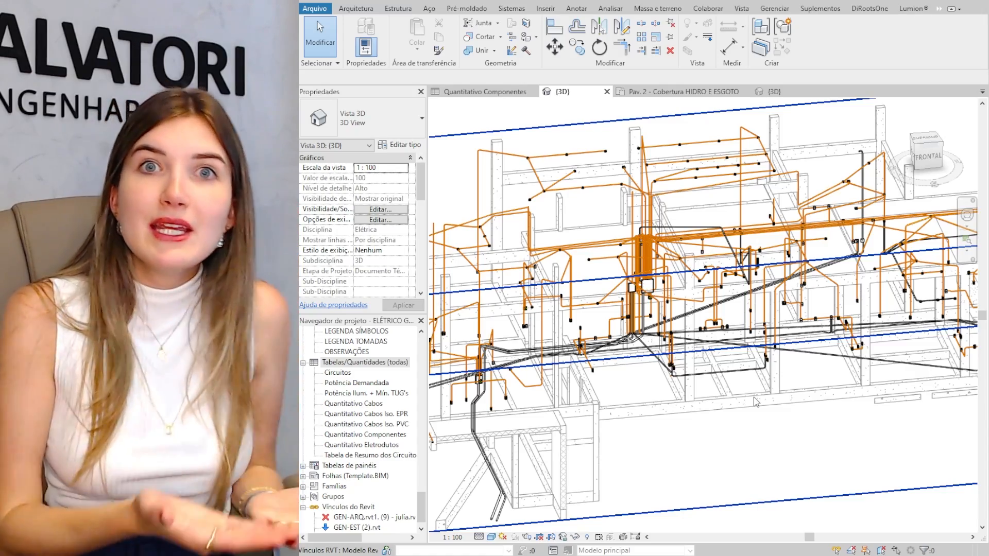
- Review the material descriptions in the Quantitativo Componentes schedule, from the 0 - Acesso items to the Pav. 1 - Térreo Projeto circuit breakers
middle_click_drag(755, 402, 767, 338, "shift")
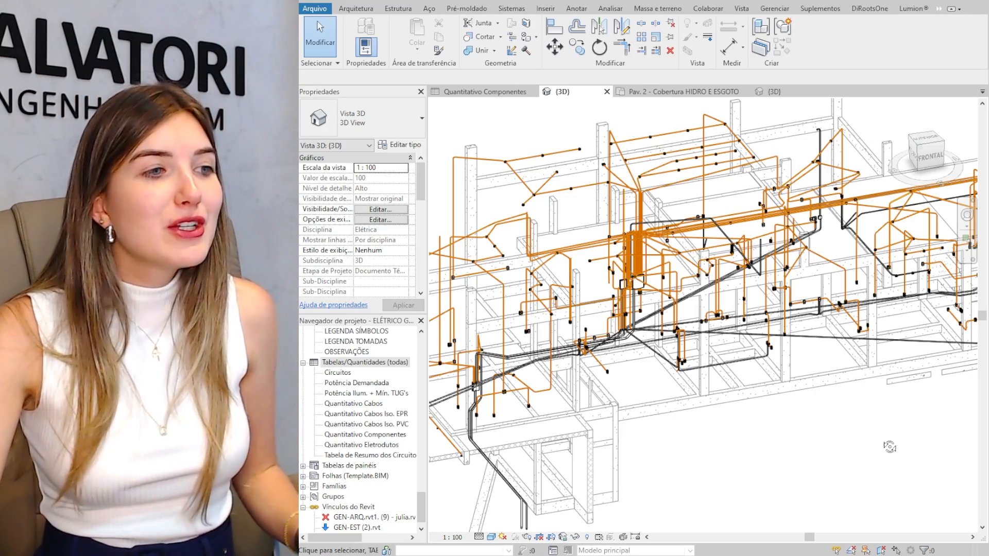
middle_click_drag(885, 446, 883, 414, "shift")
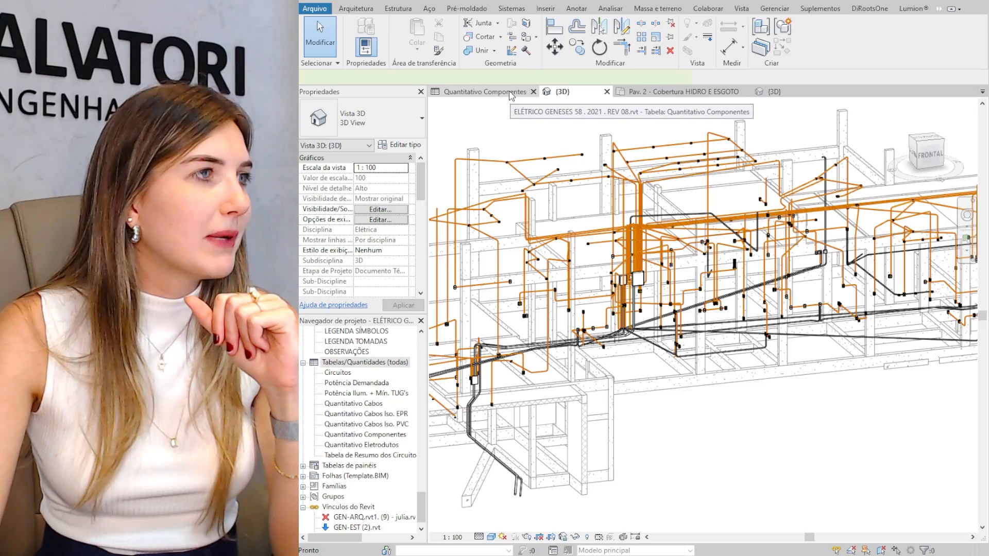
left_click(511, 96)
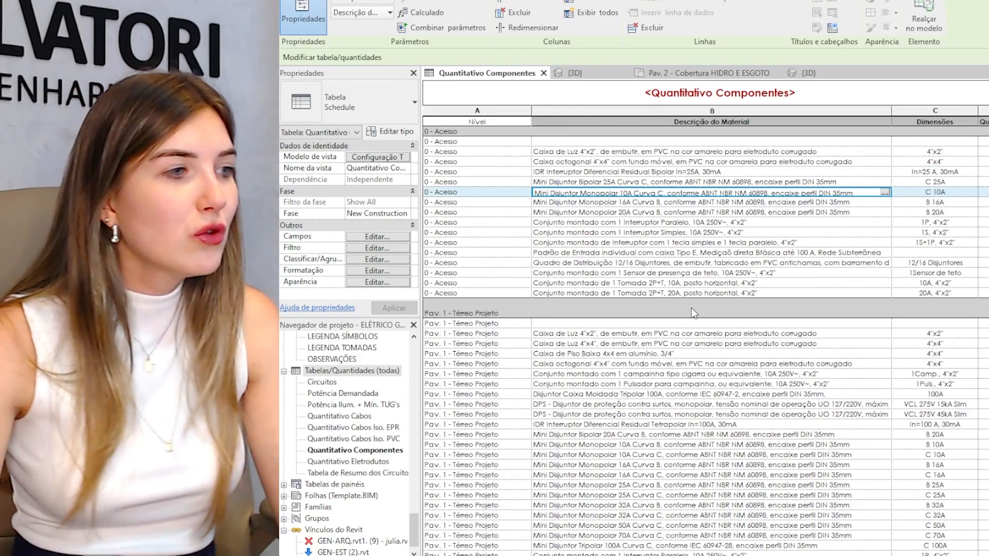
scroll(694, 313, "down", 2)
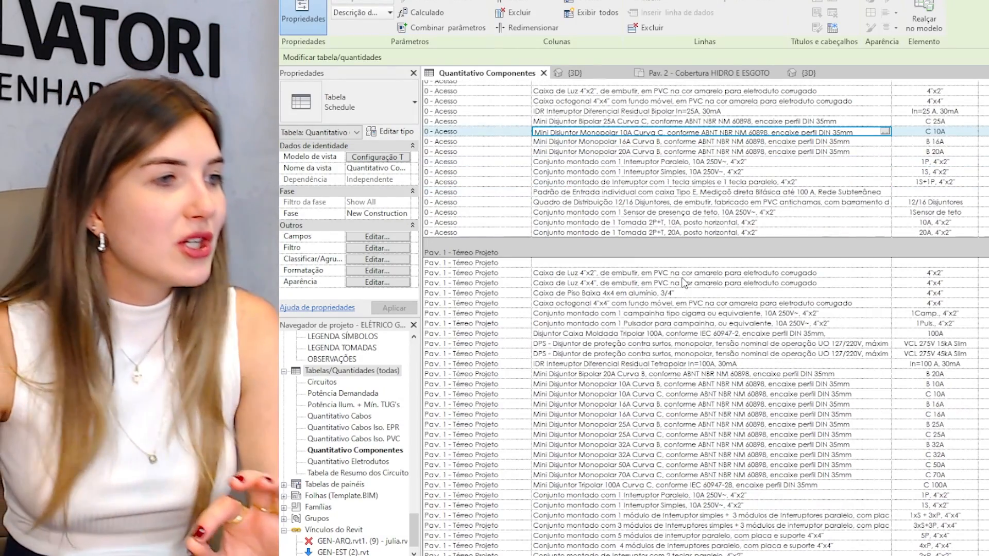
scroll(684, 282, "down", 1)
left_click(682, 283)
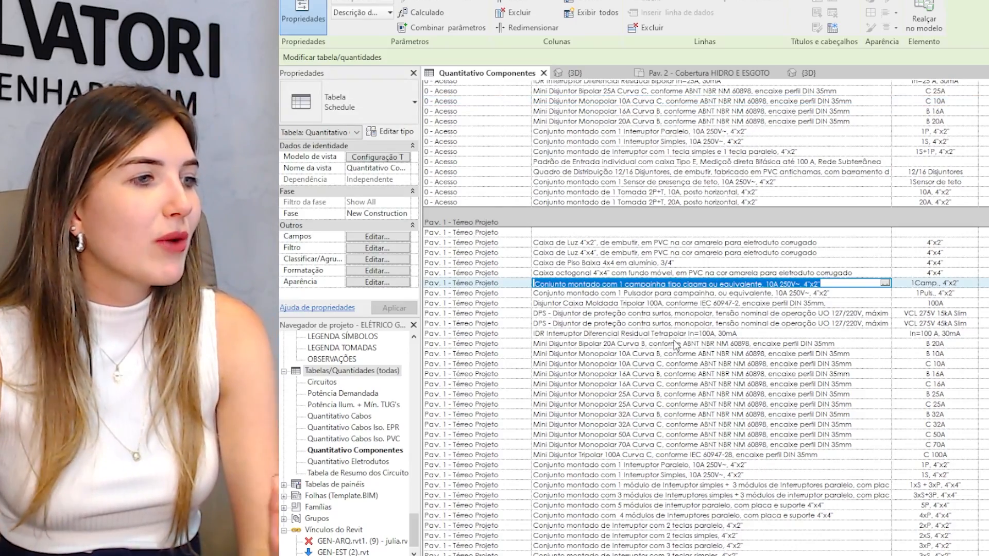
scroll(675, 346, "down", 3)
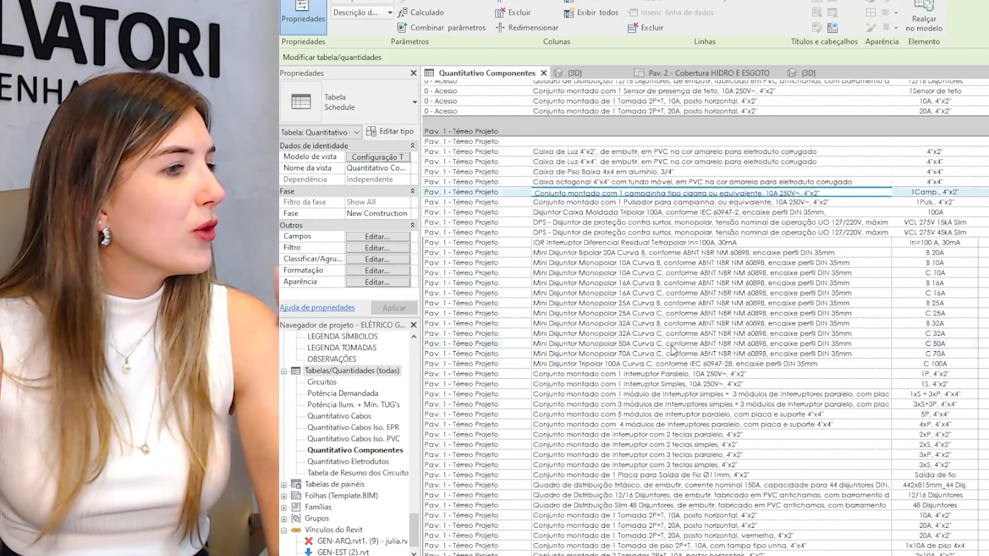
left_click(673, 344)
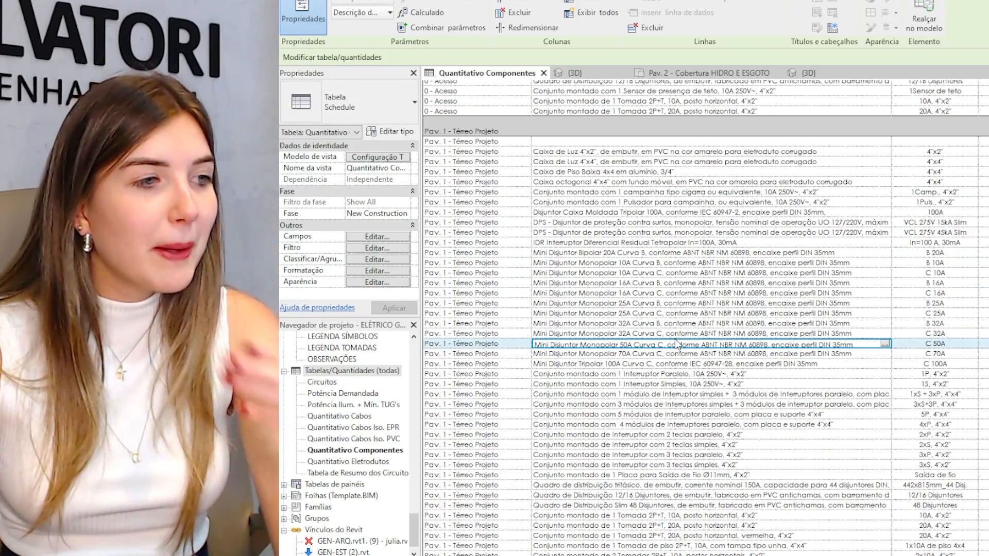
- Review the Pav. 1 - Térreo Projeto descriptions for switches, sockets, Placa cega 4"x2" and Tampa cega para piso 4x4
scroll(675, 343, "down", 3)
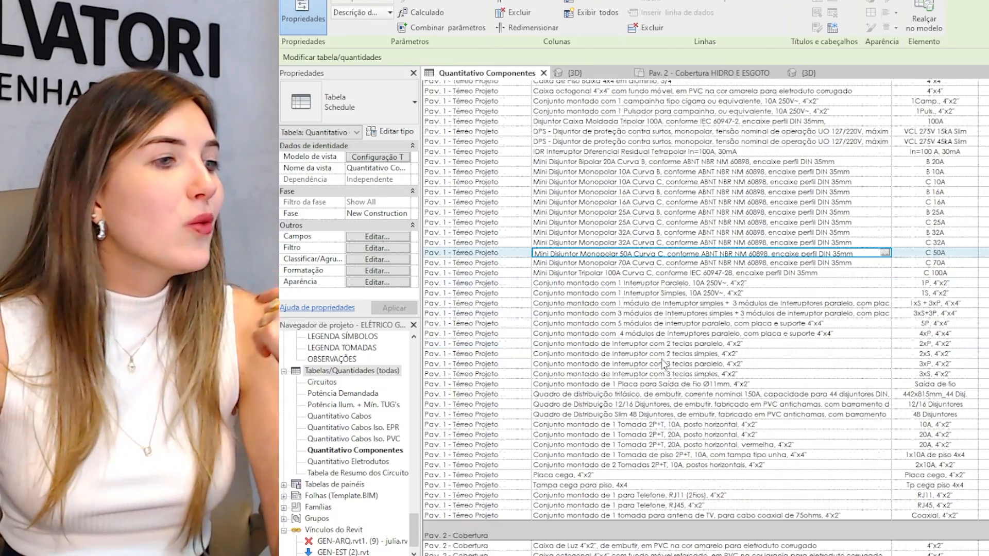
left_click(664, 364)
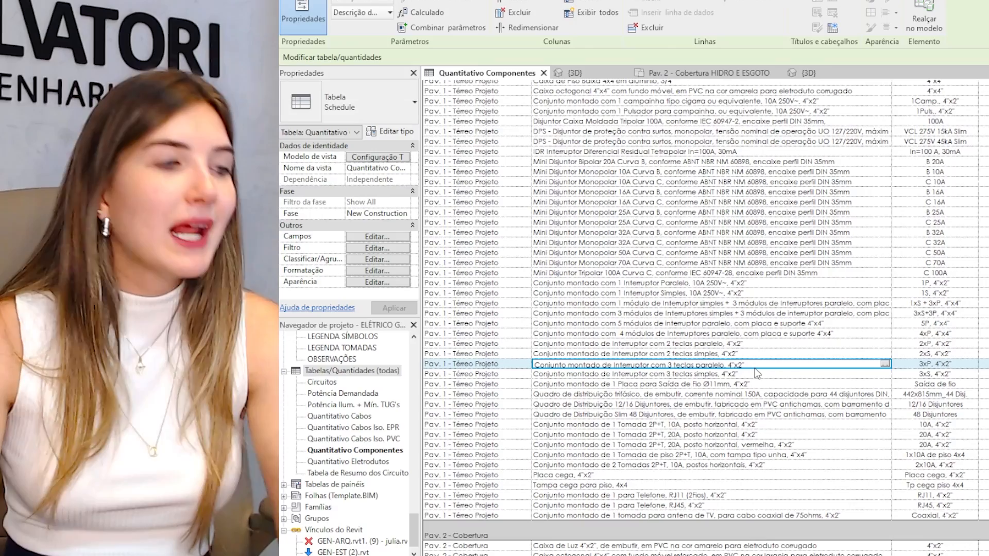
scroll(745, 379, "down", 2)
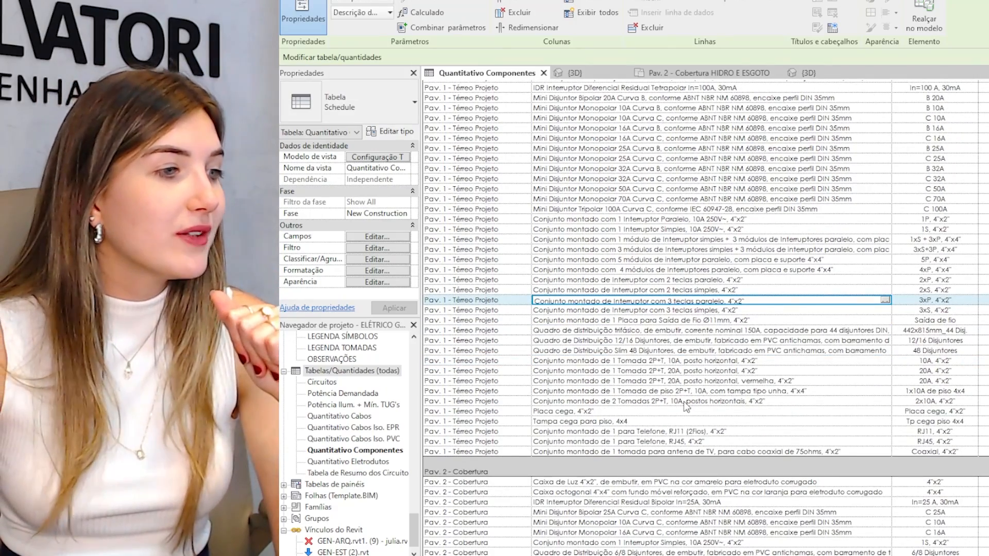
left_click(628, 412)
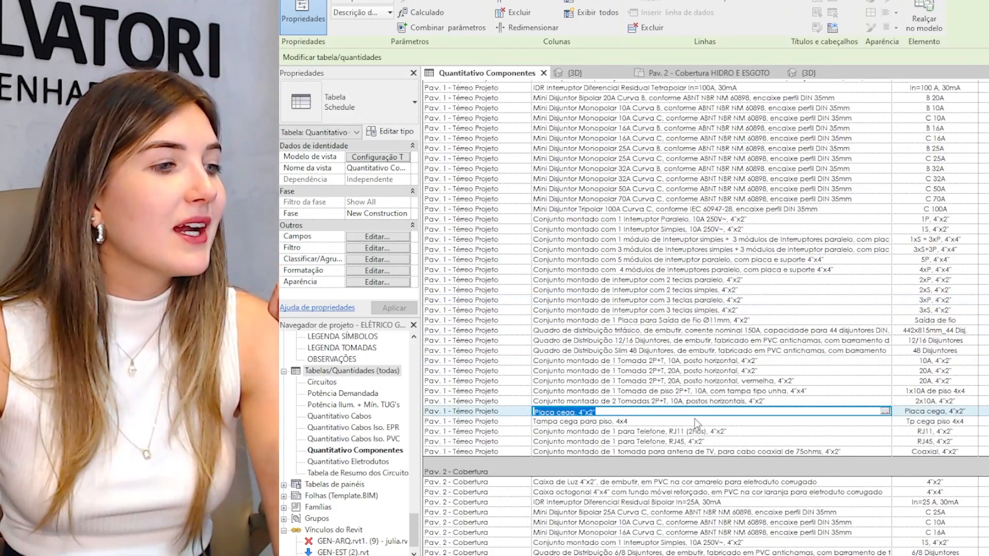
left_click(699, 422)
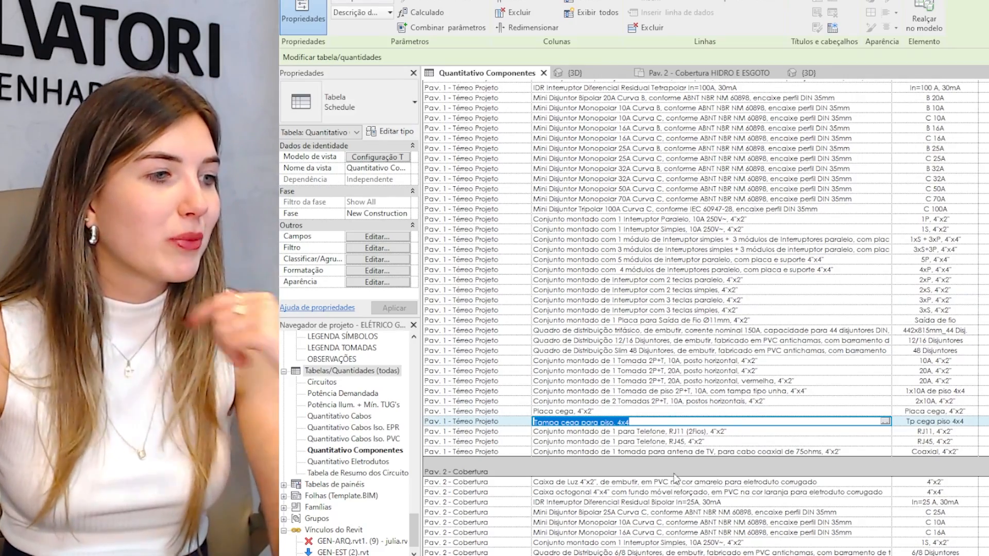
scroll(650, 404, "up", 10)
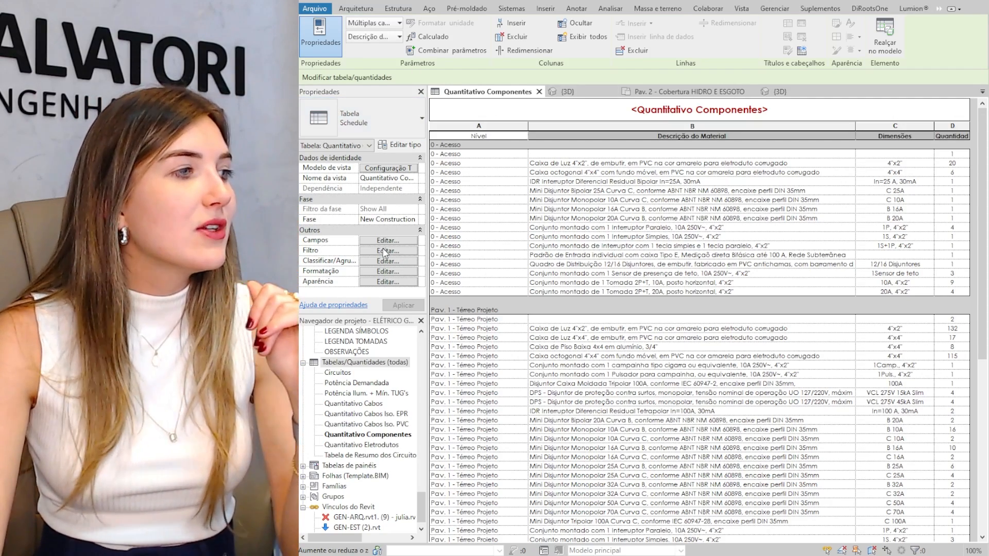
- Inspect the available and scheduled fields of the Quantitativo Componentes schedule, and close its properties without changing anything
left_click(387, 241)
left_click_drag(410, 175, 547, 88)
scroll(647, 246, "down", 4)
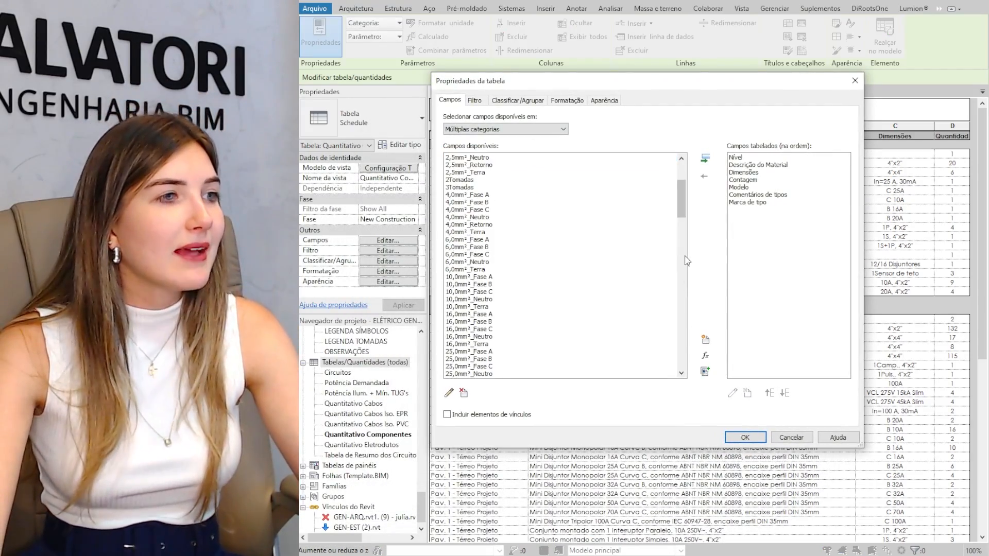
scroll(682, 289, "down", 20)
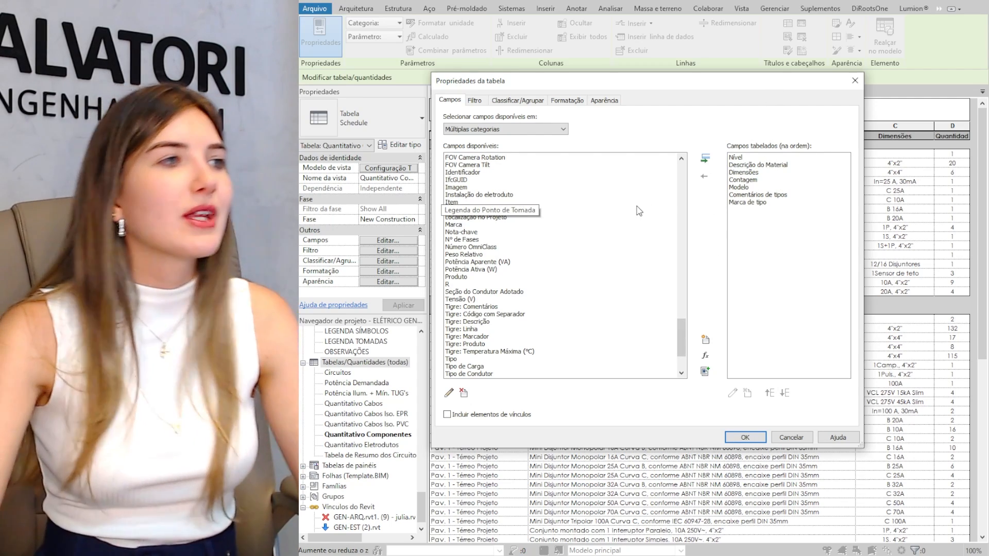
left_click_drag(669, 82, 675, 177)
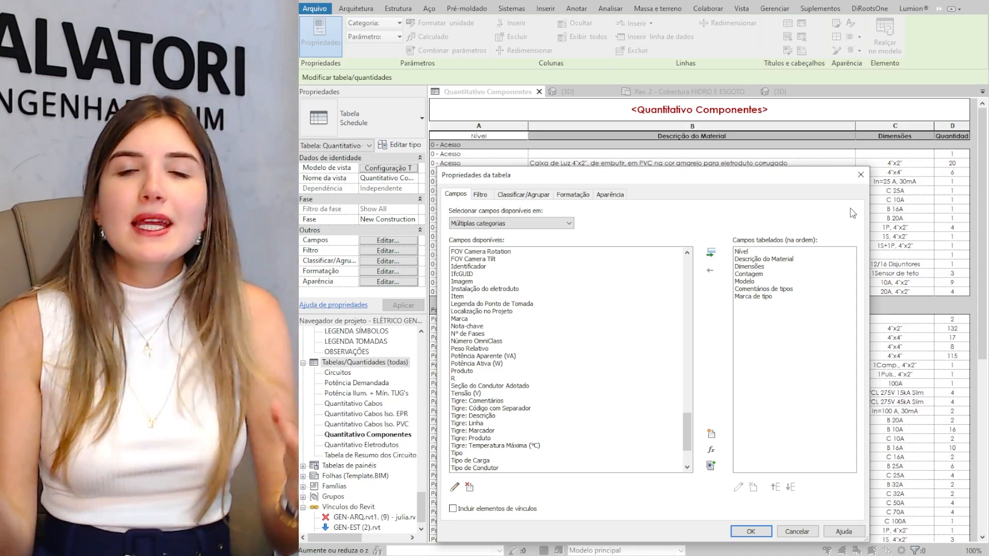
left_click(860, 175)
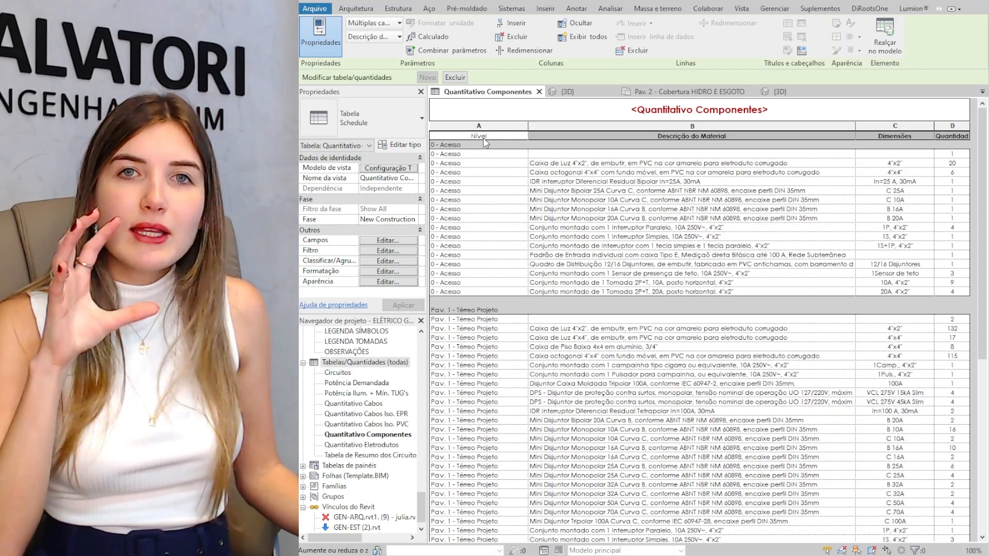
- Compare the Caixa de Luz 4"x2" rows of 0 - Acesso and Pav. 1 - Térreo Projeto, and inspect the schedule's filter rules
left_click(560, 164)
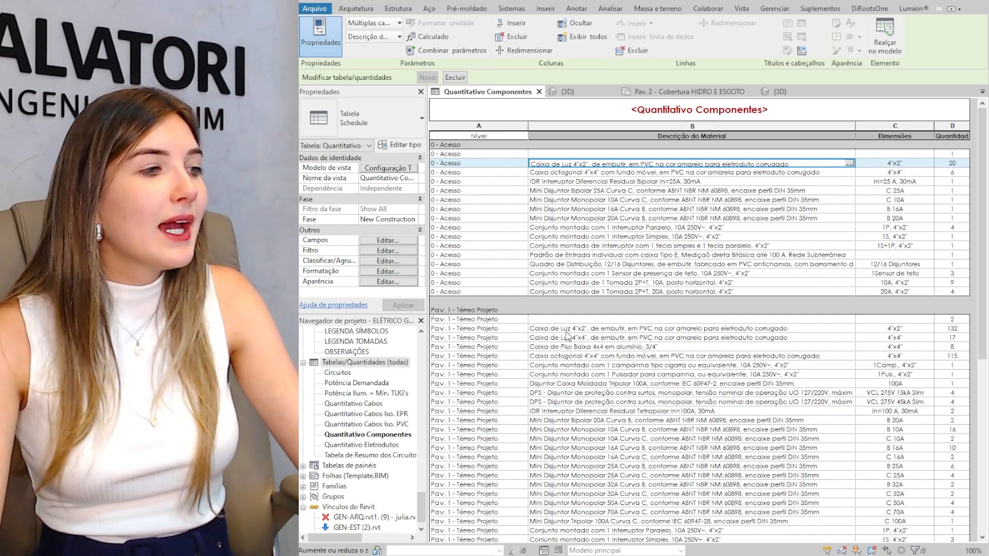
left_click(565, 330)
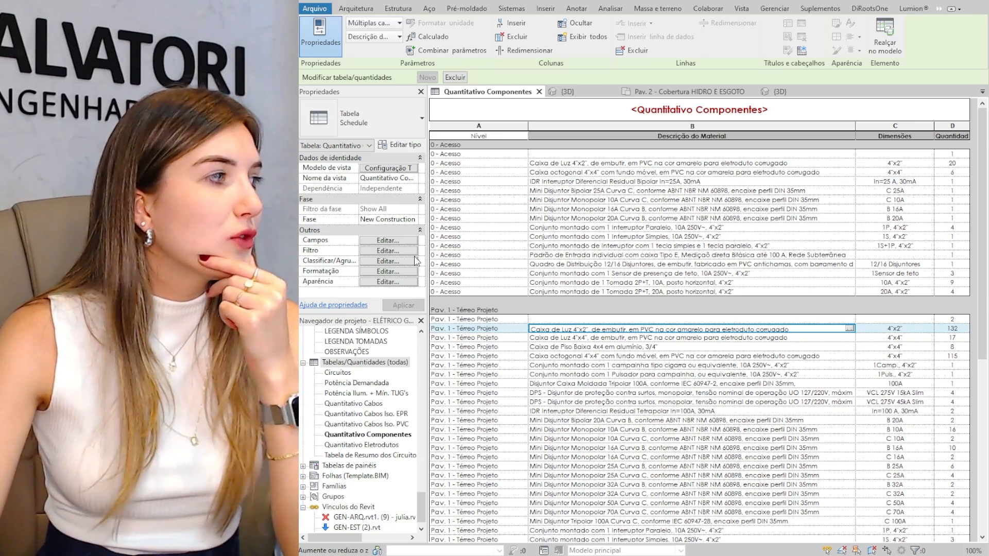
left_click(408, 241)
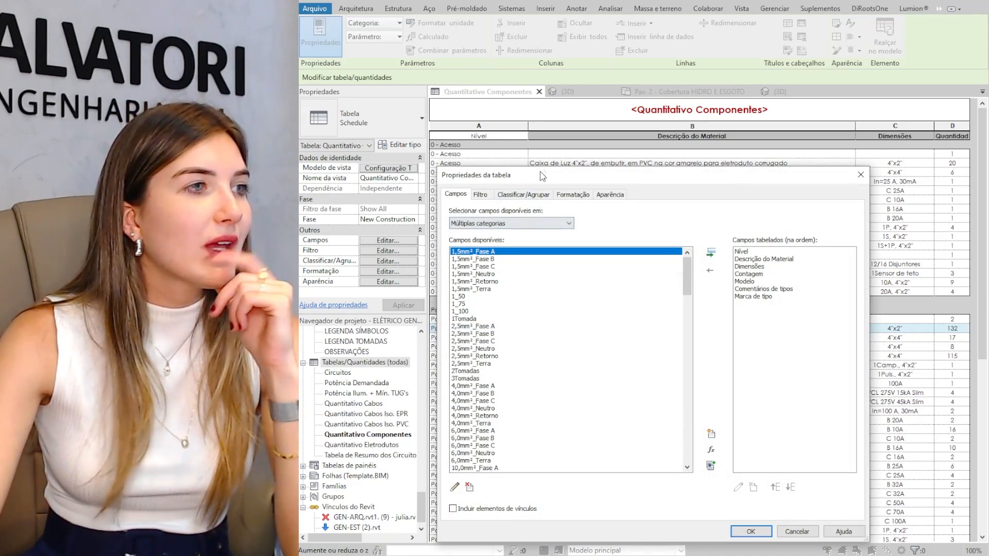
left_click_drag(543, 175, 549, 144)
left_click(497, 163)
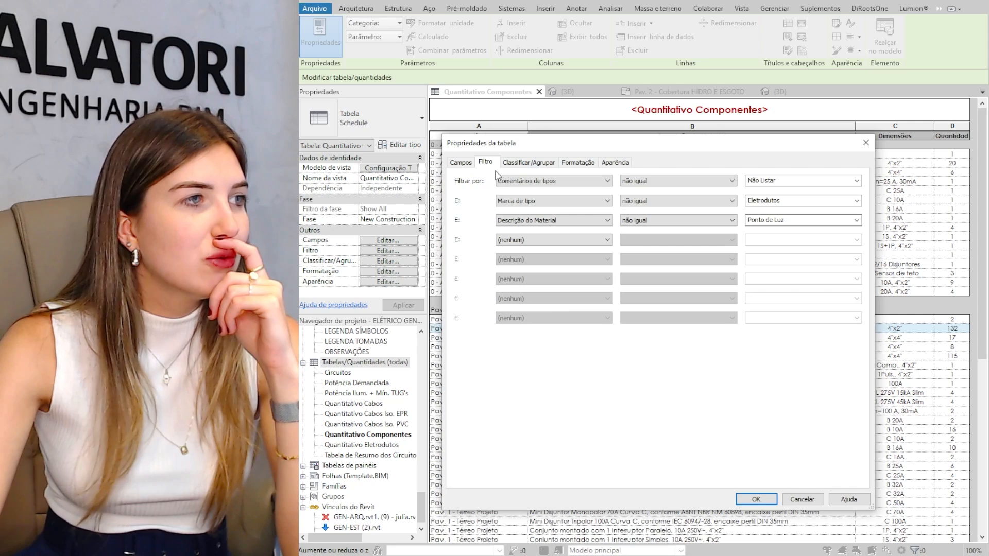
double_click(802, 201)
left_click(808, 221)
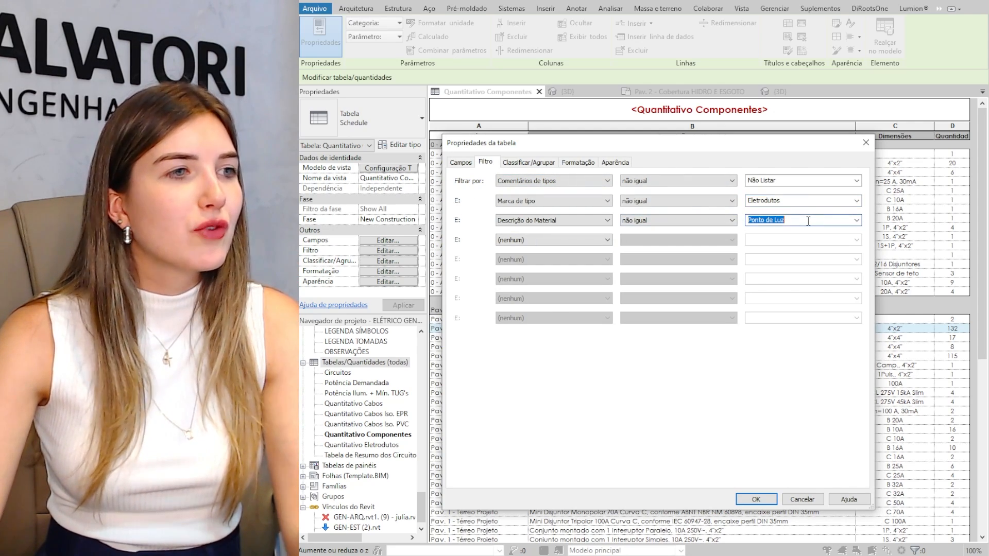
left_click(806, 222)
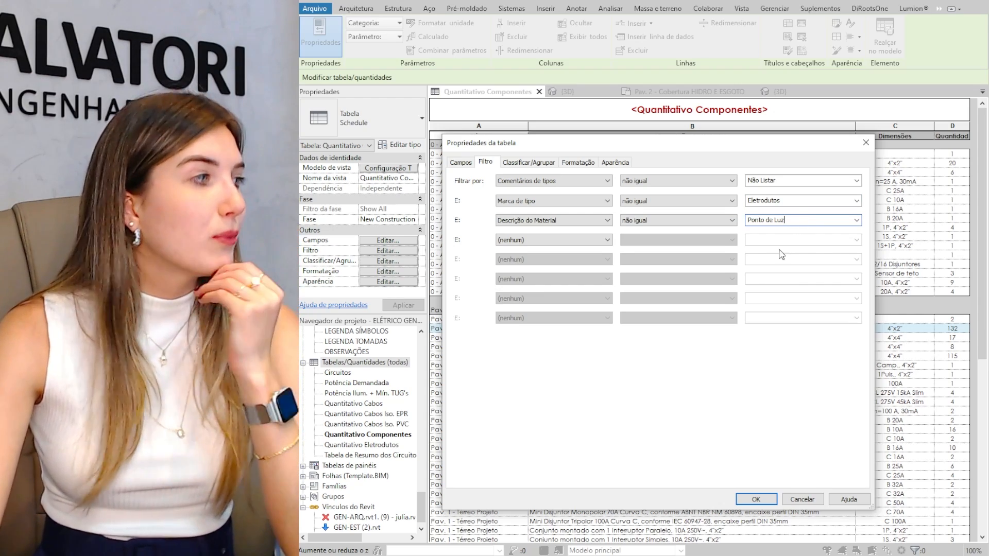
- Inspect the schedule's sorting and grouping settings, comparing their order with the schedule rows behind the dialog
left_click(544, 165)
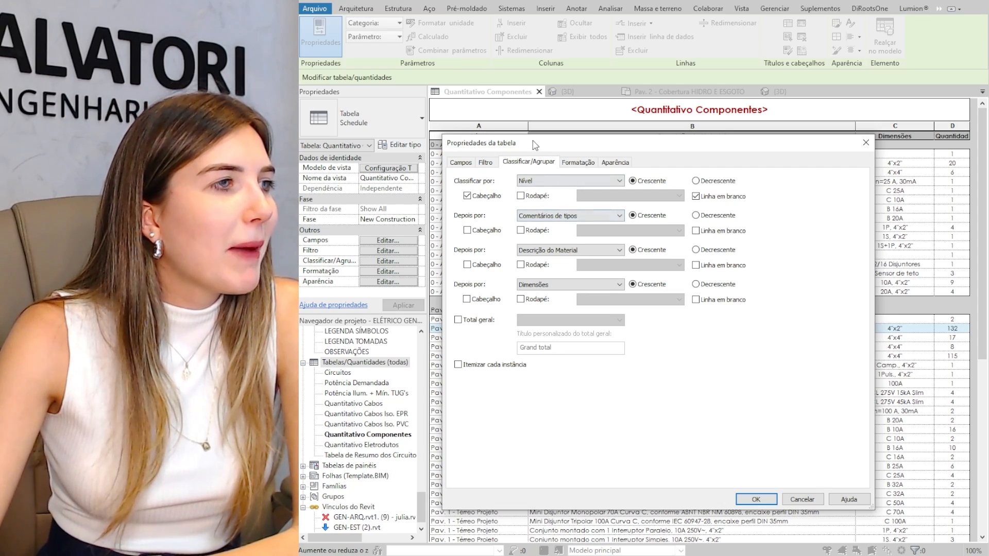
left_click_drag(534, 142, 633, 141)
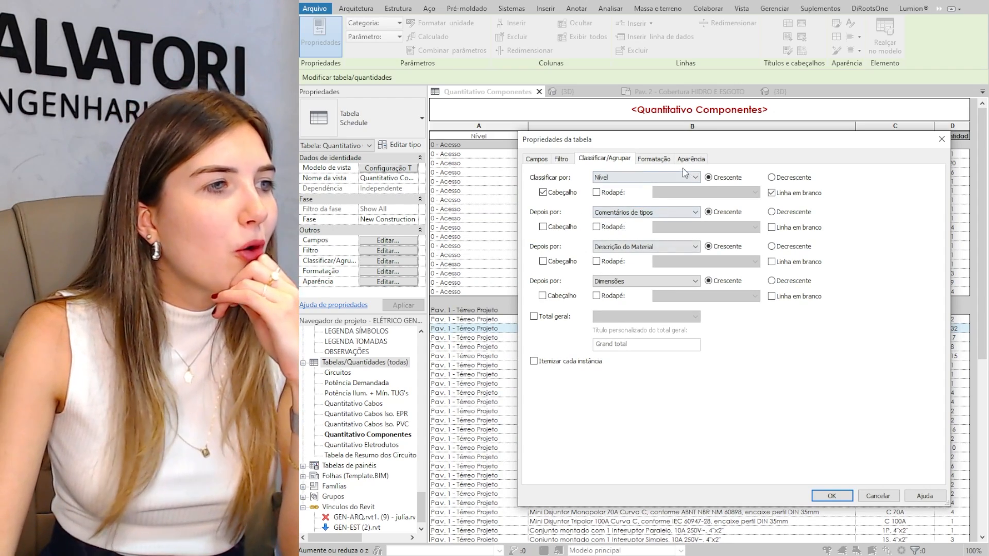
left_click_drag(713, 141, 699, 167)
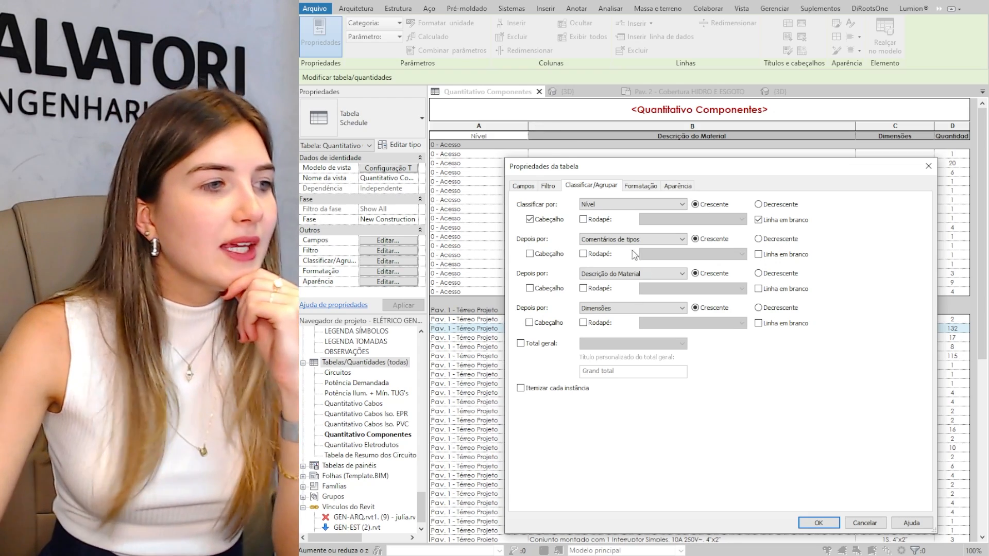
left_click_drag(637, 158, 649, 214)
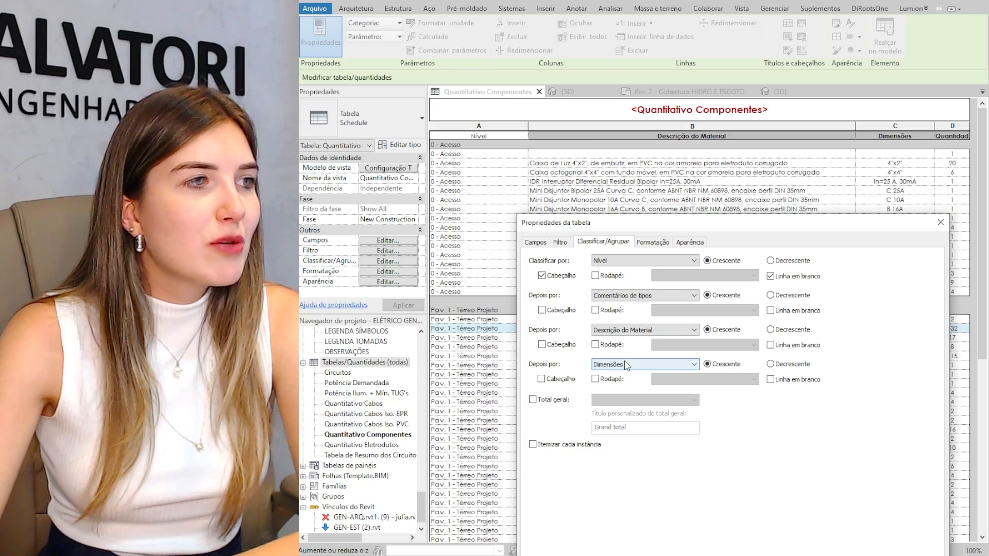
left_click_drag(816, 227, 826, 278)
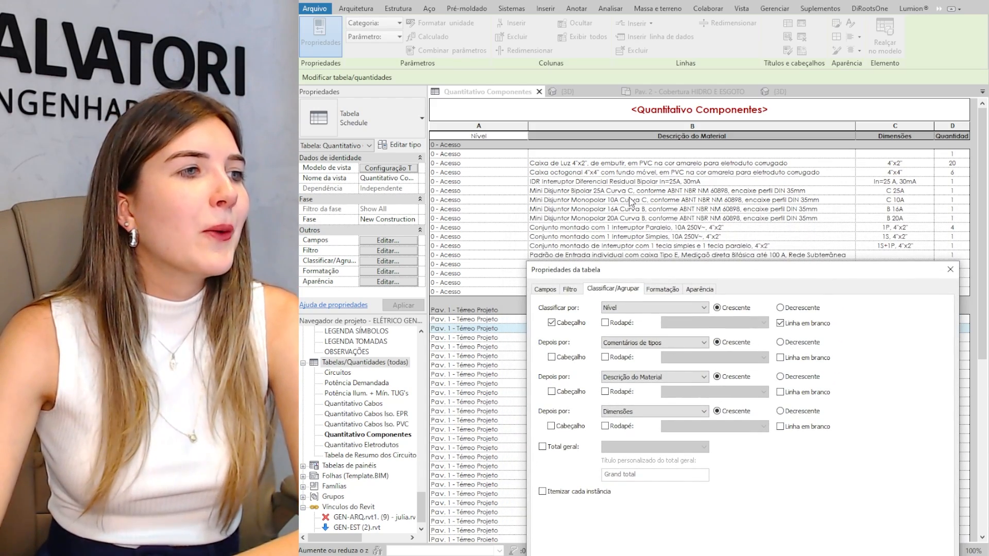
left_click_drag(676, 272, 641, 165)
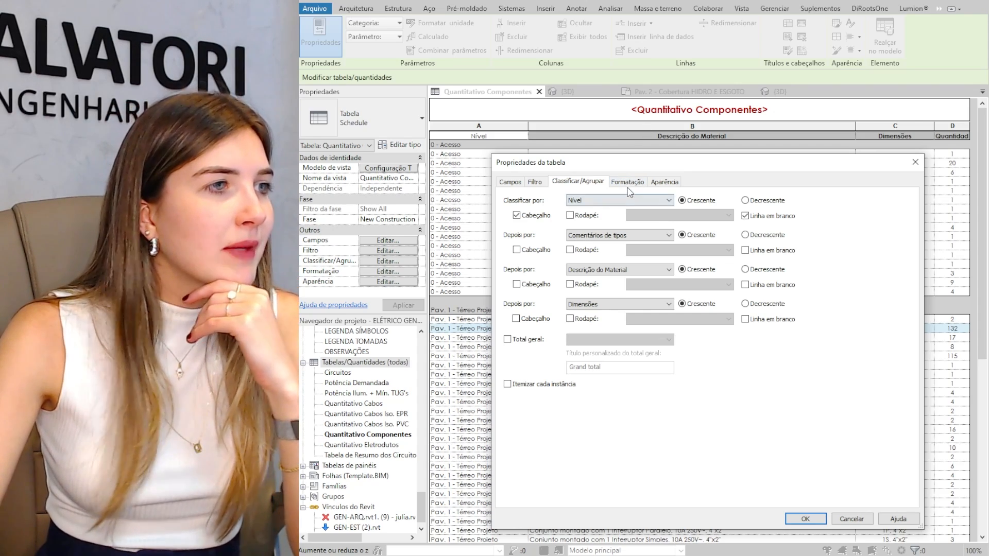
- Inspect the formatting of the Nível, Dimensões, Contagem and Modelo fields, keeping Calcular os totais for Contagem
left_click(629, 184)
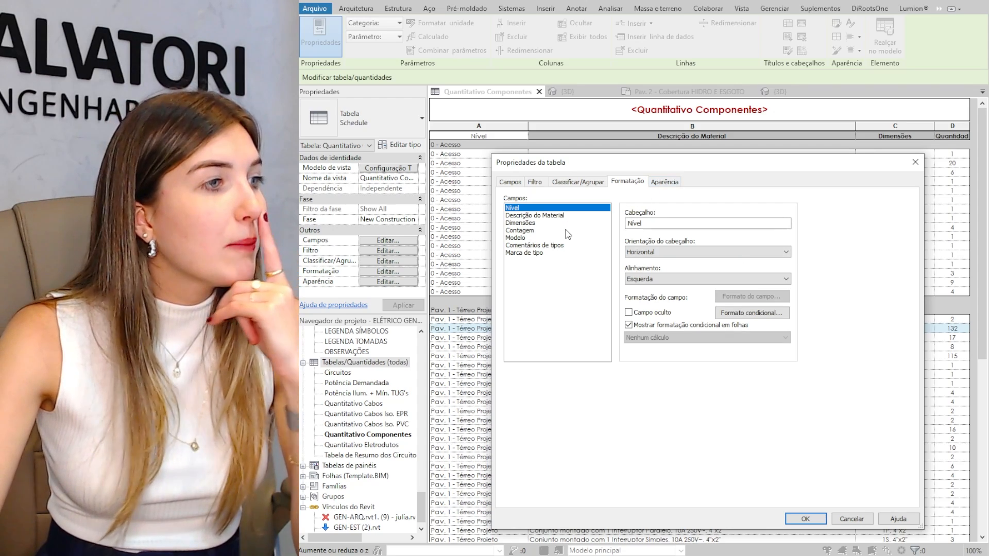
left_click(569, 223)
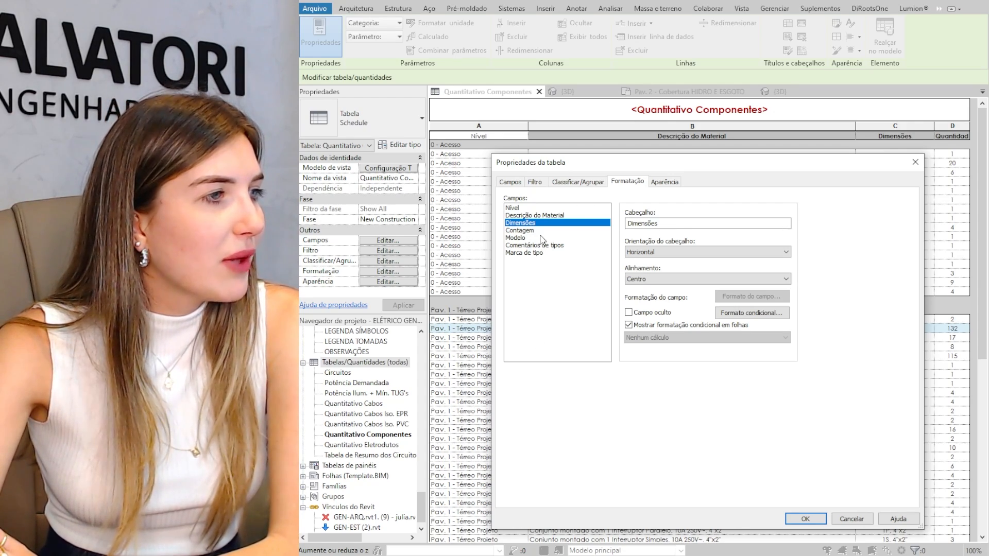
left_click(543, 231)
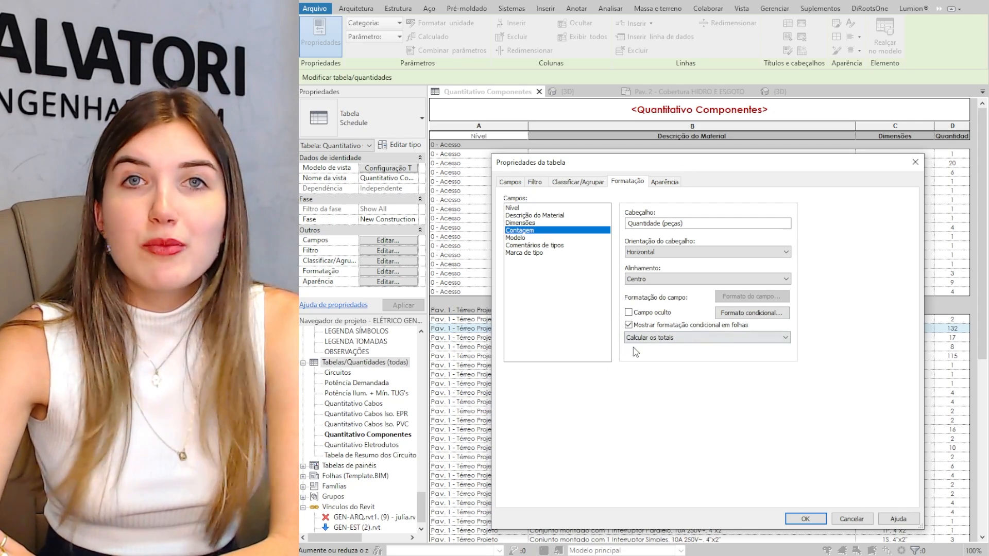
left_click(688, 339)
left_click(688, 346)
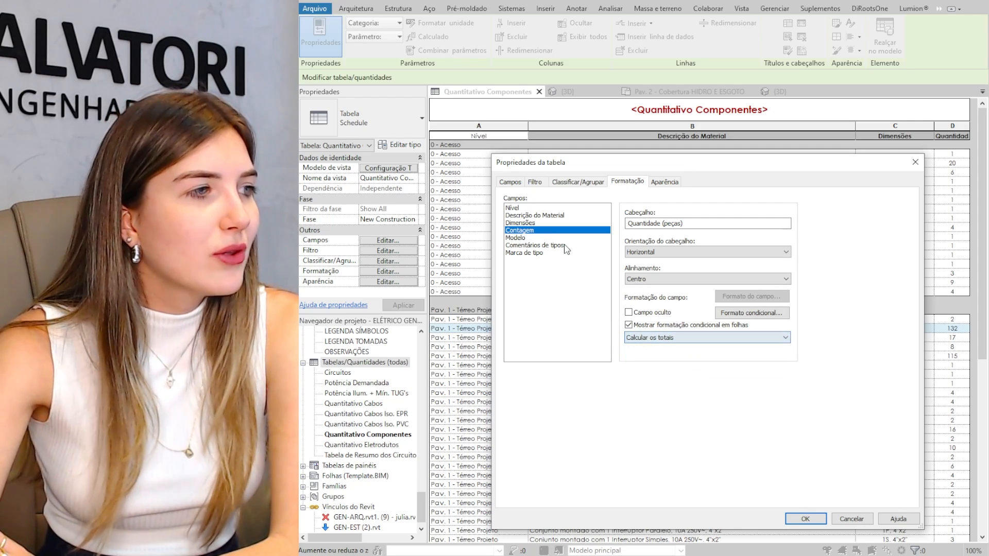
left_click(571, 238)
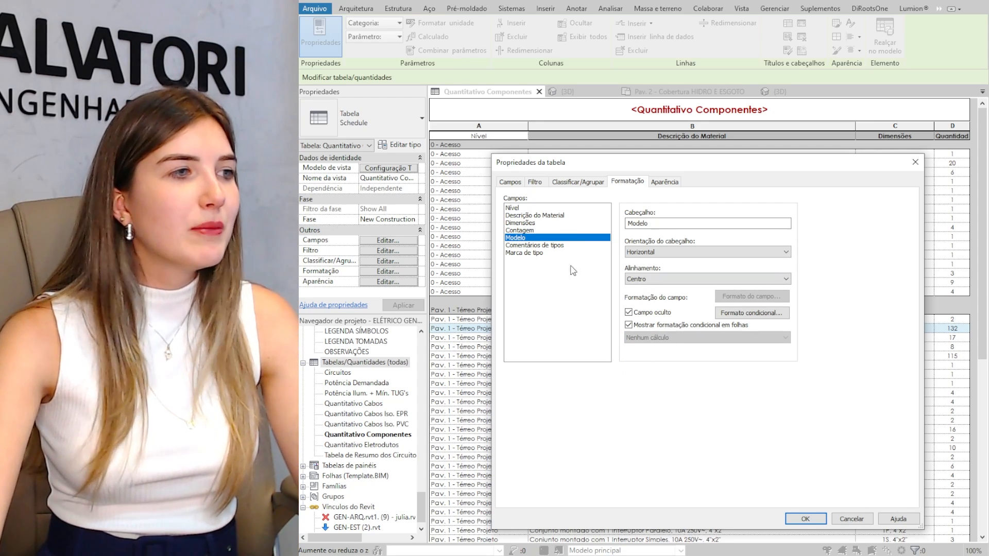
- Remove Descrição do Material from the scheduled fields, and discard the change by closing the schedule properties
left_click(517, 184)
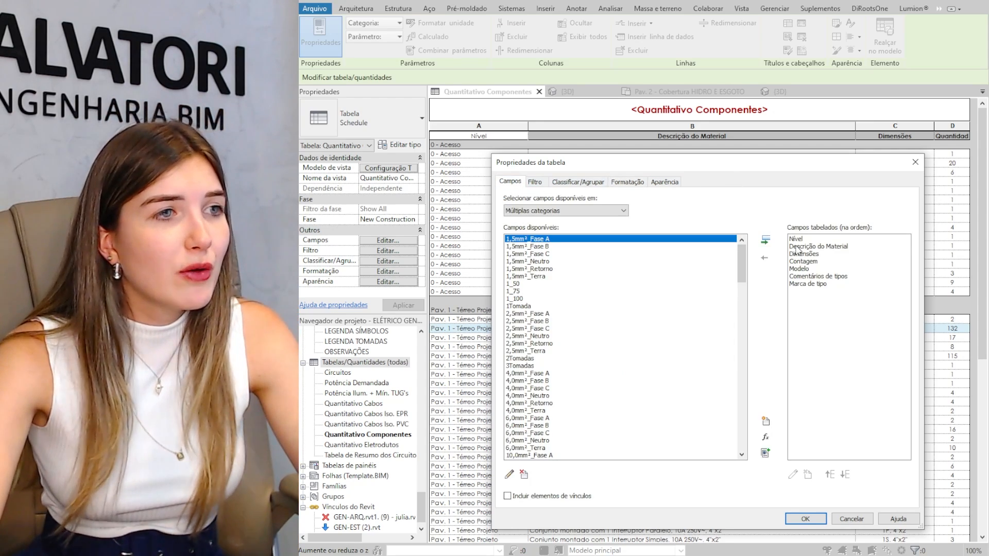
left_click(799, 247)
left_click(765, 255)
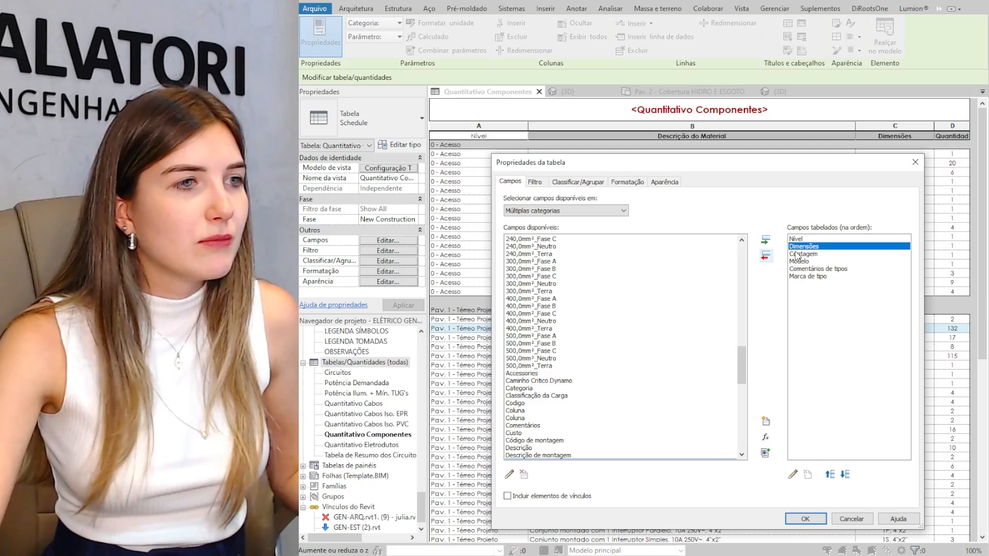
left_click(916, 162)
- Reopen the schedule's field settings and remove Modelo from the scheduled fields
left_click(411, 240)
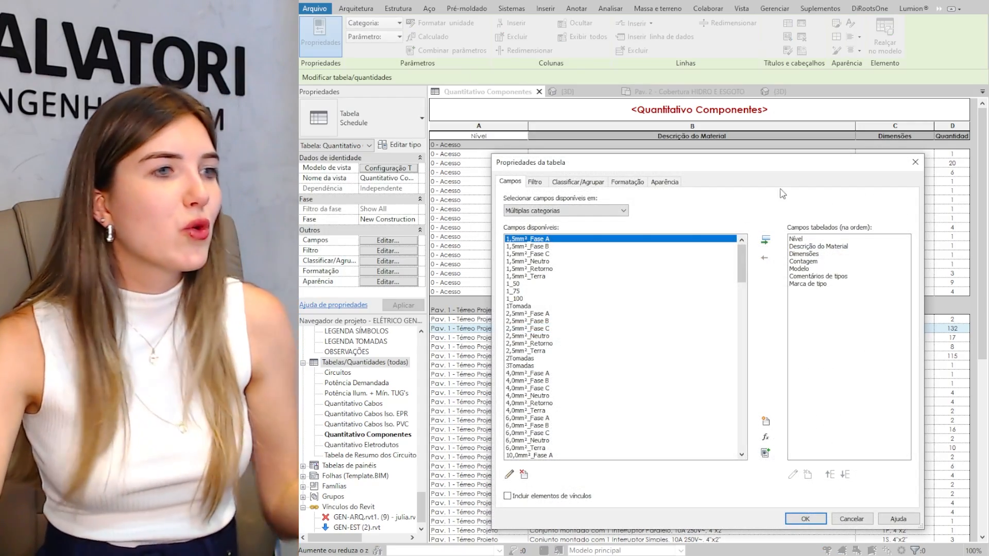
left_click(835, 247)
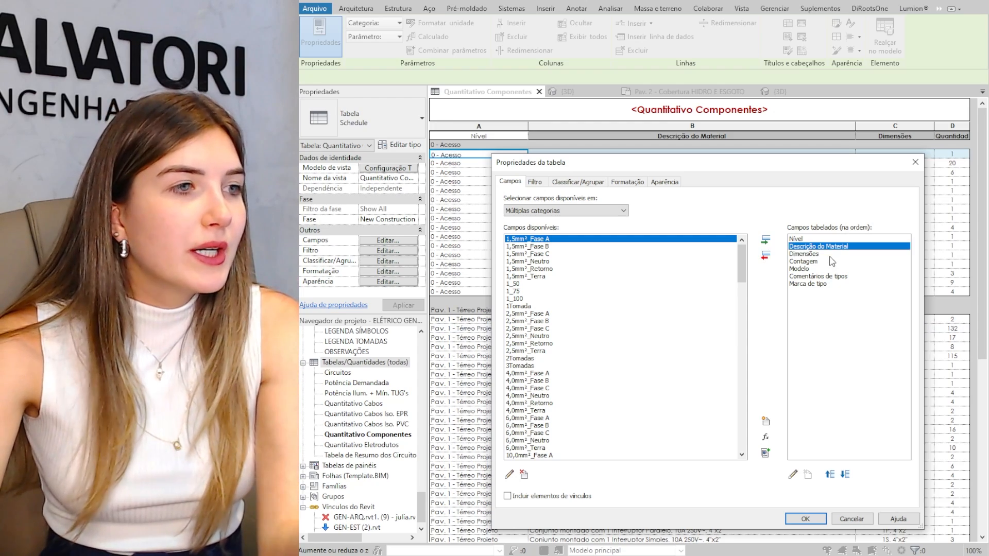
left_click(797, 262)
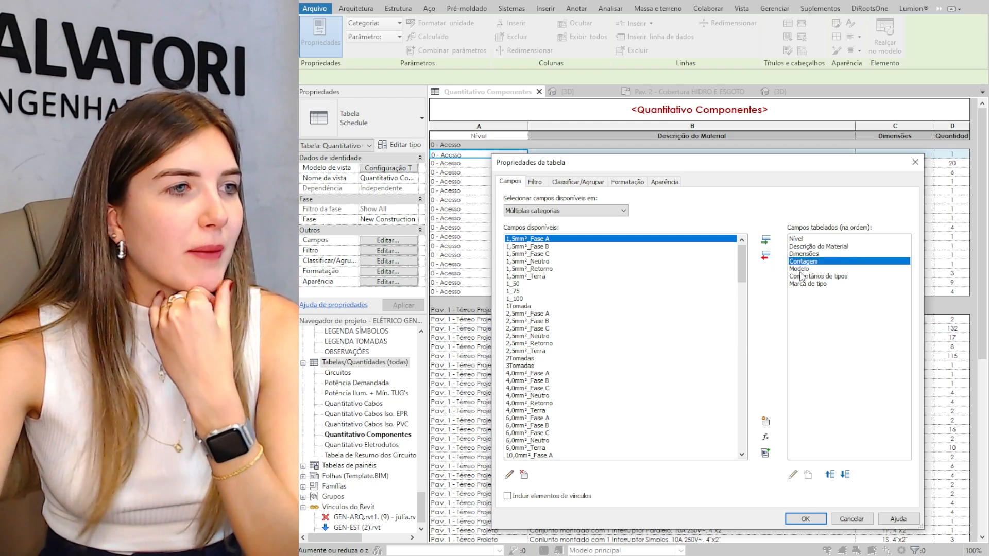
left_click(800, 269)
left_click(766, 257)
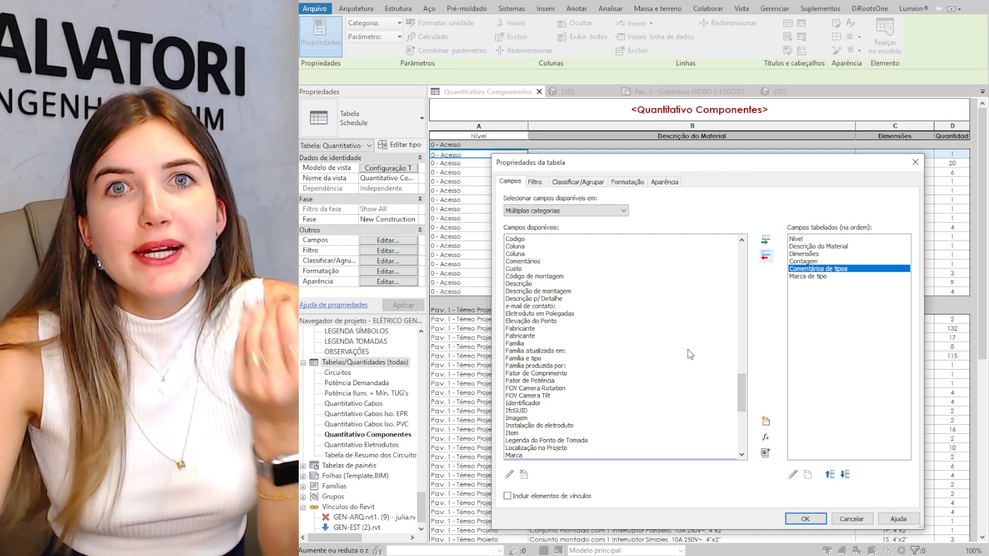
- Add Fabricante to the scheduled fields, and close the schedule properties without saving the field changes
left_click(548, 346)
left_click(572, 338)
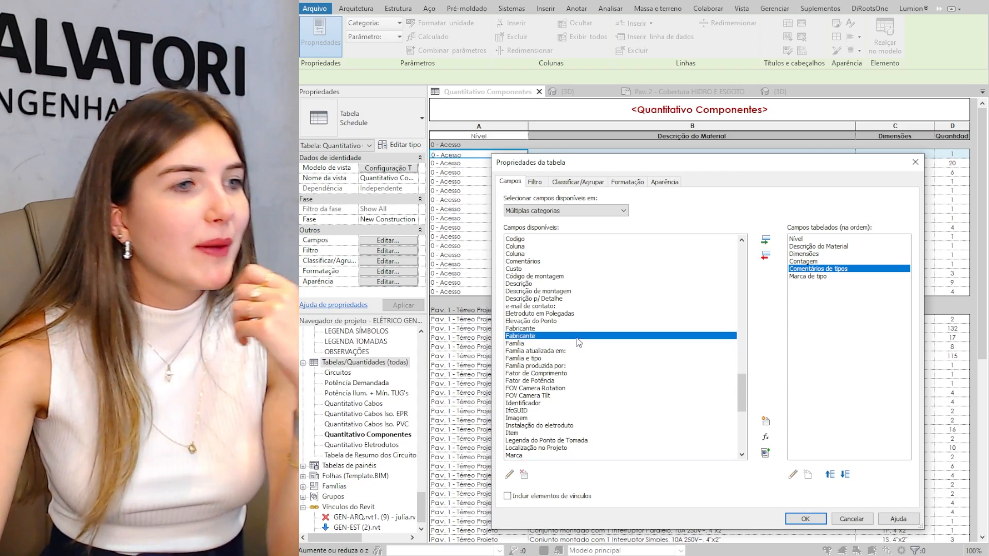
left_click(765, 240)
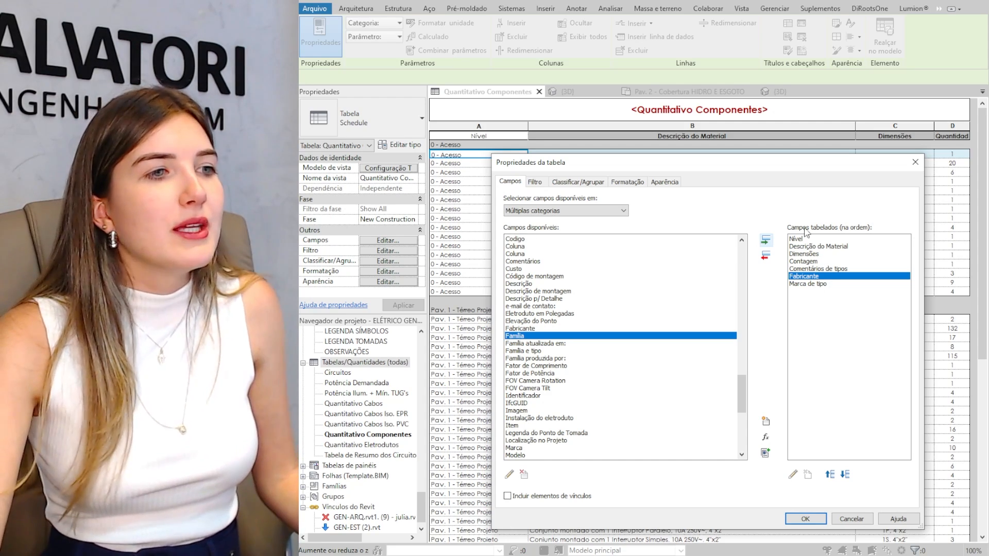
left_click_drag(673, 169, 639, 146)
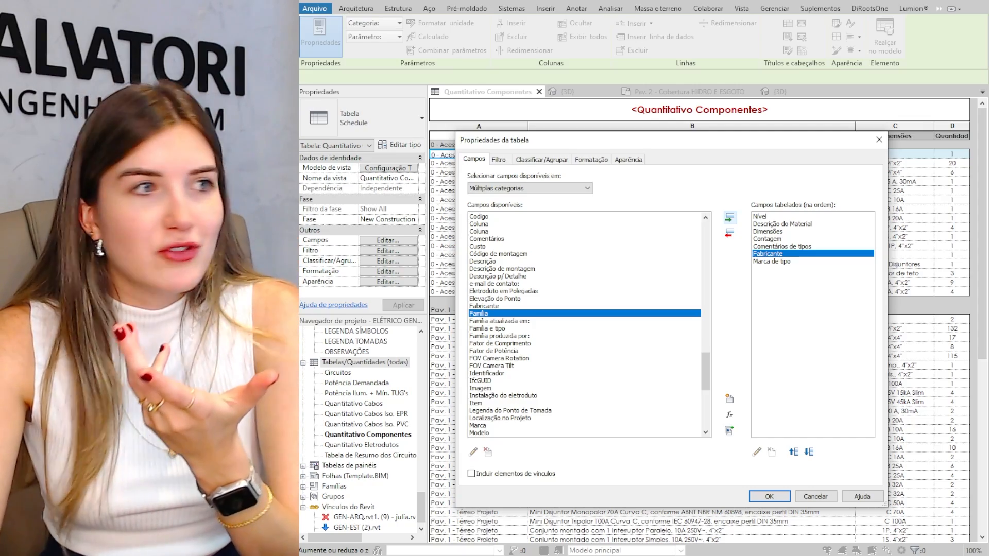
left_click(879, 139)
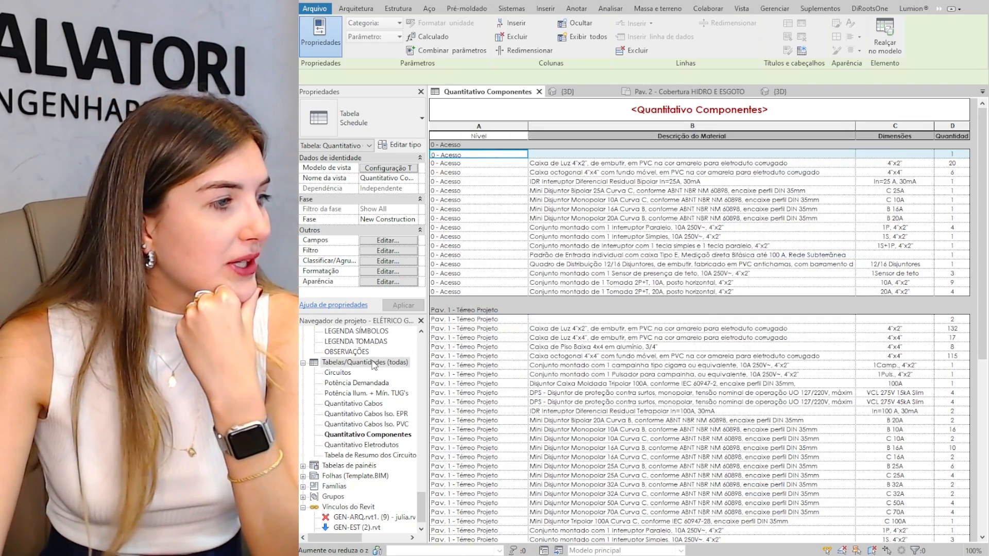
- Start a new schedule from Tabelas/Quantidades and limit its category list to the Elétrica discipline
right_click(374, 363)
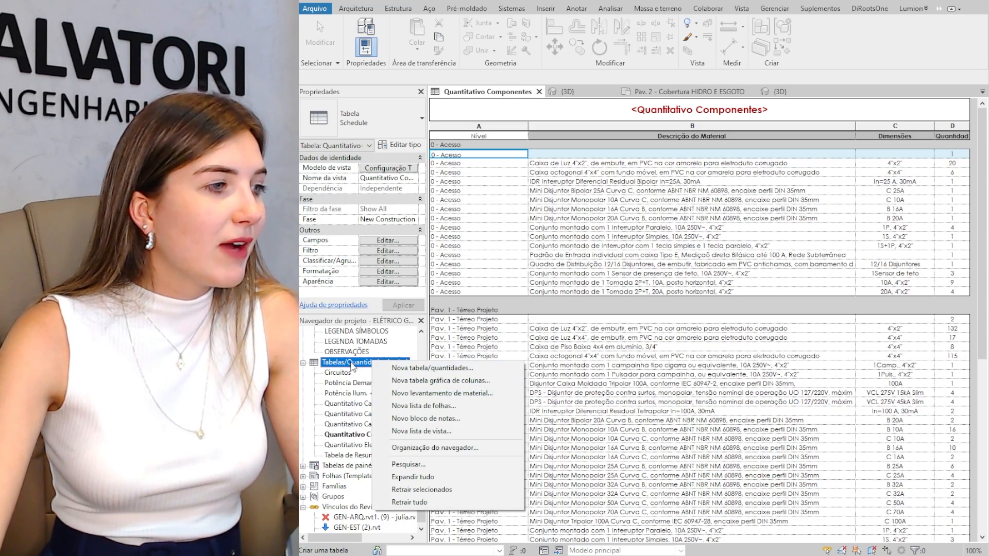
left_click(454, 369)
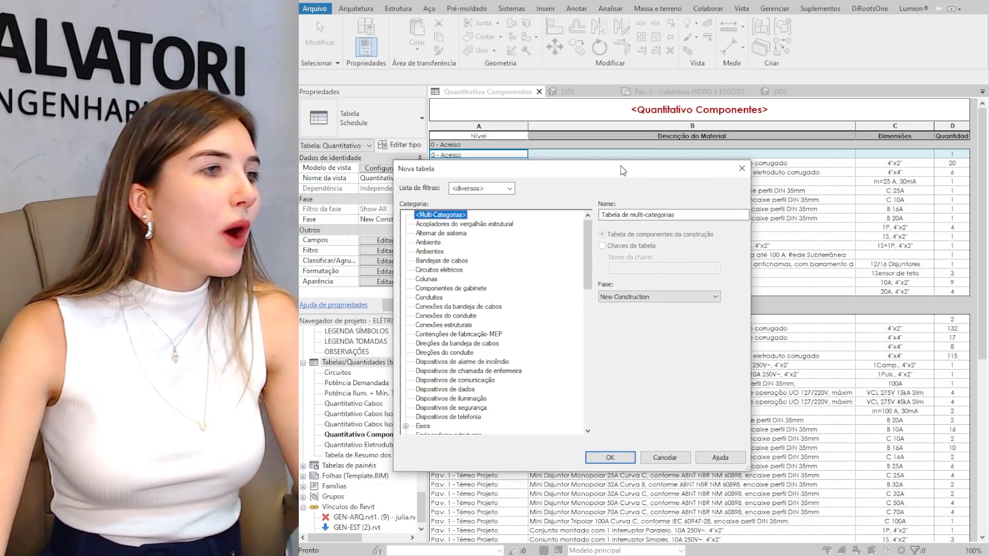
left_click_drag(589, 247, 598, 274)
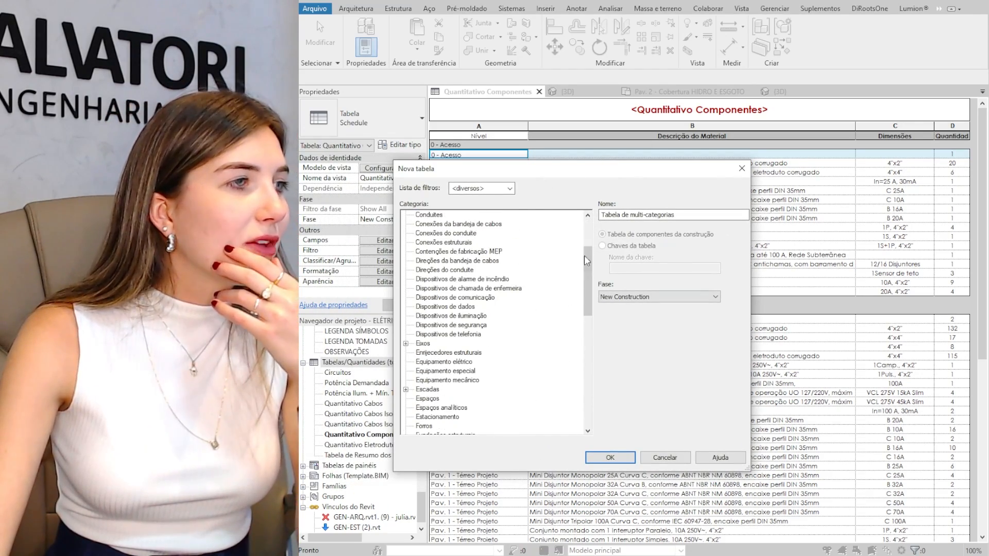
left_click(509, 189)
left_click(452, 200)
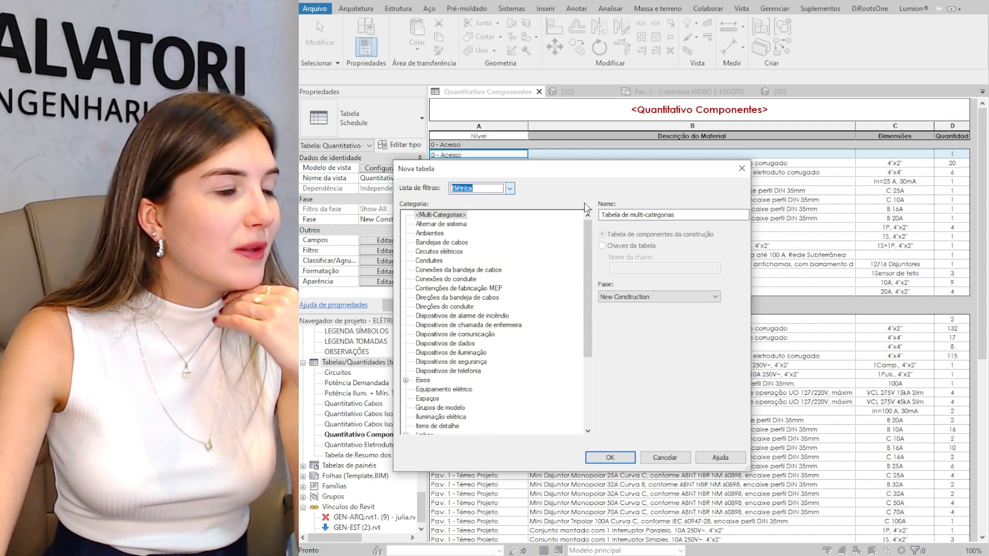
- Look through the Conduites, Dispositivos de dados, Dispositivos de iluminação and Dispositivos de segurança categories, and select Equipamento elétrico
left_click(426, 260)
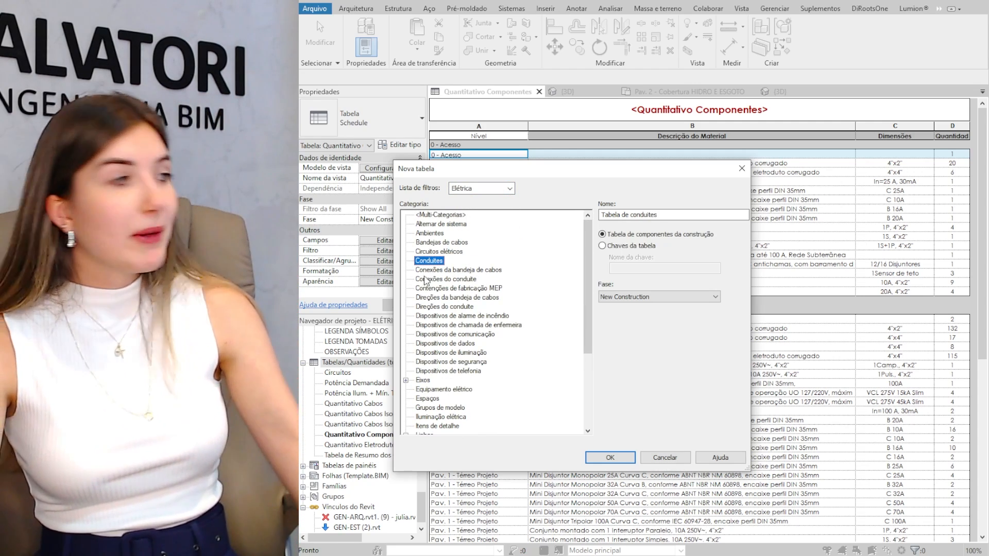
left_click(461, 343)
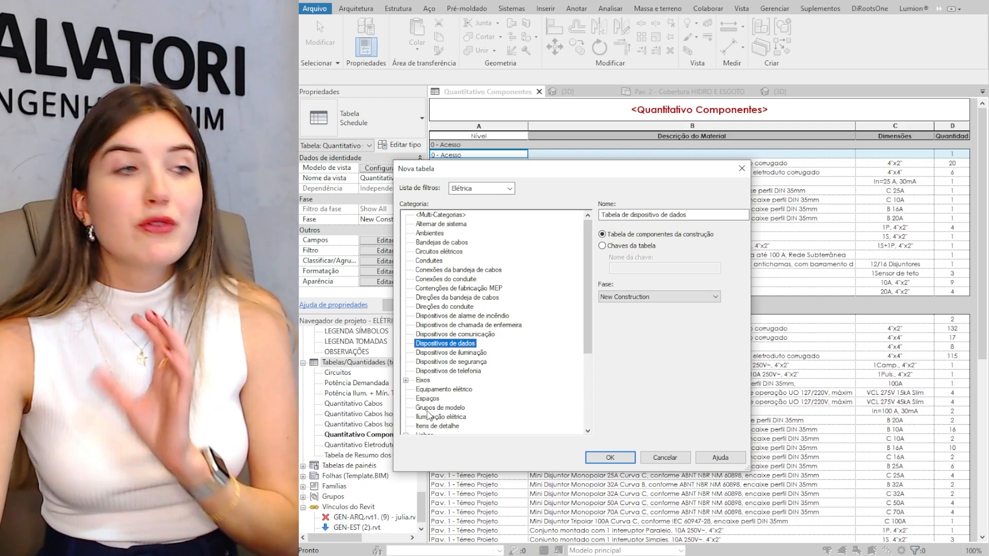
left_click(474, 353)
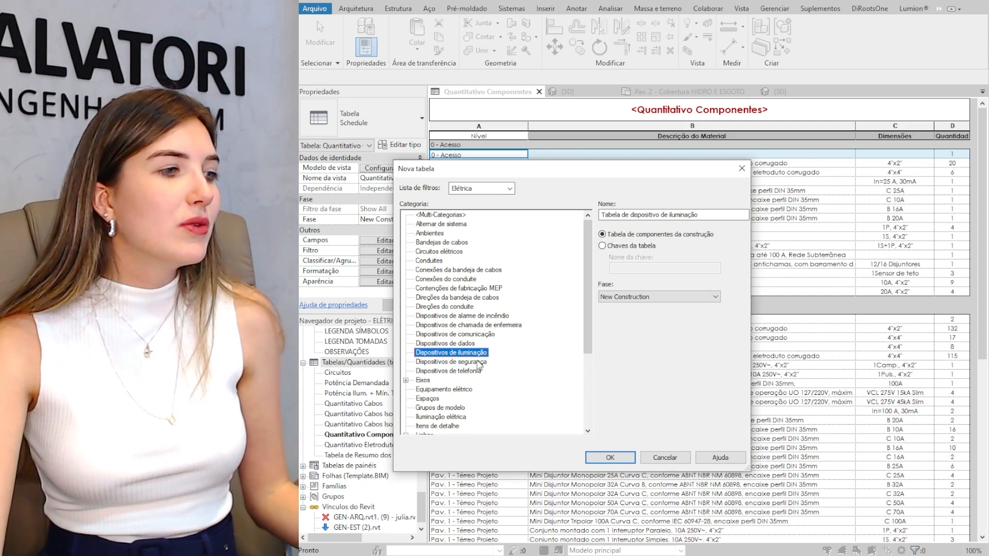
left_click(478, 362)
scroll(479, 360, "down", 2)
left_click(465, 372)
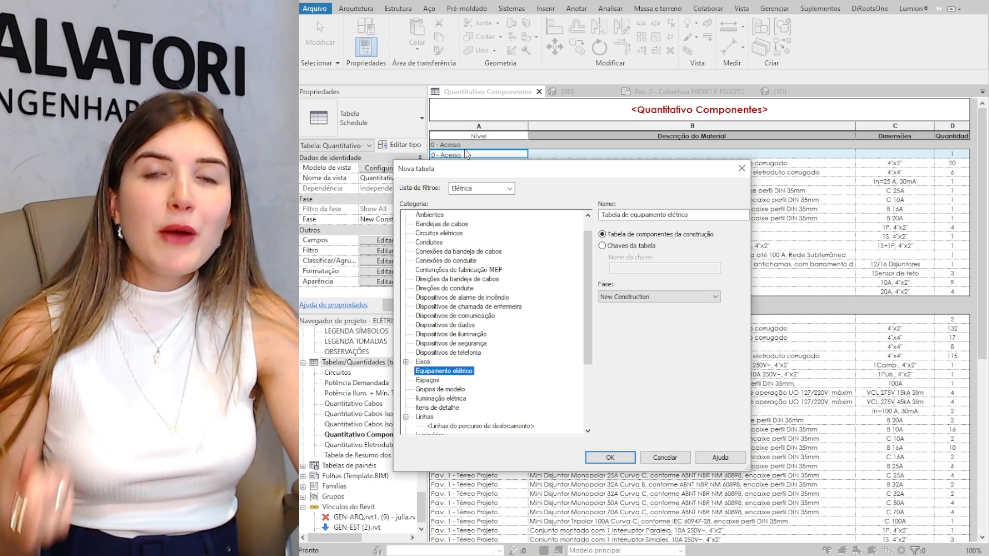
- Cancel the new schedule and reopen the scheduled field settings of Quantitativo Componentes
left_click(742, 168)
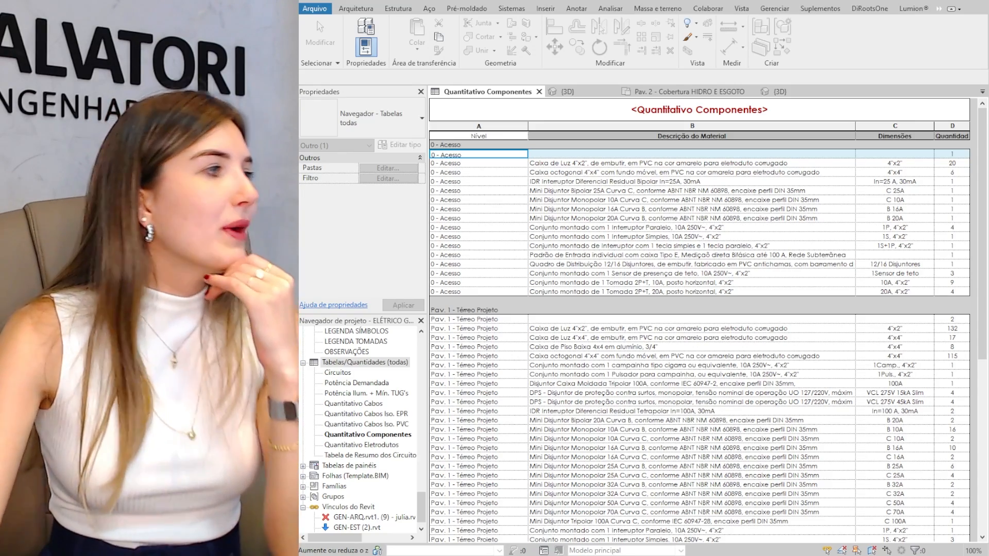
left_click(510, 227)
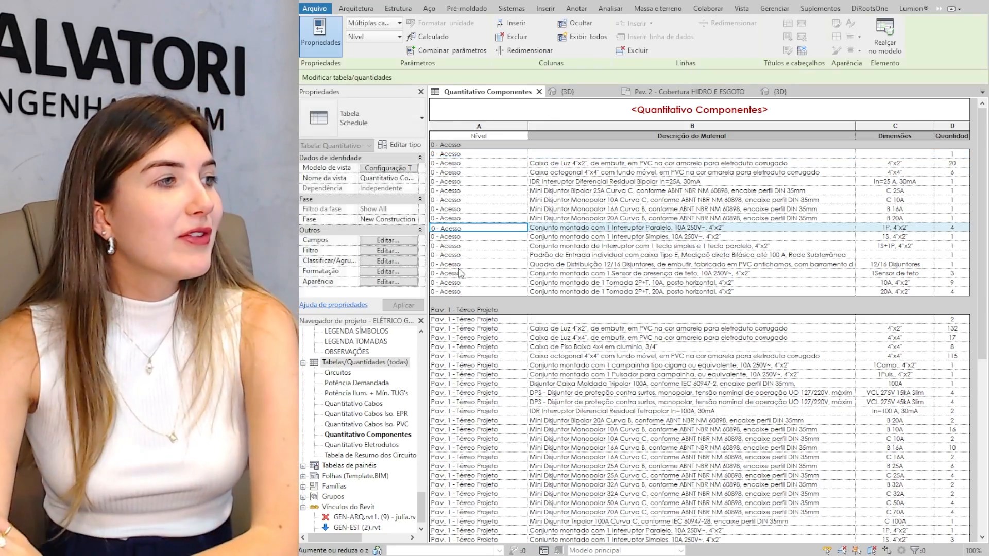
left_click(387, 241)
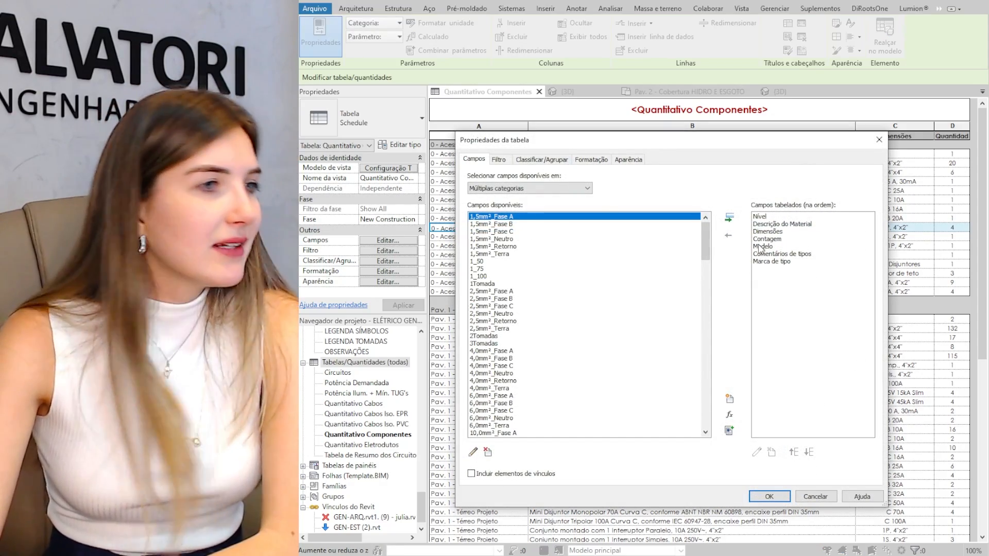
left_click(727, 220)
left_click(732, 235)
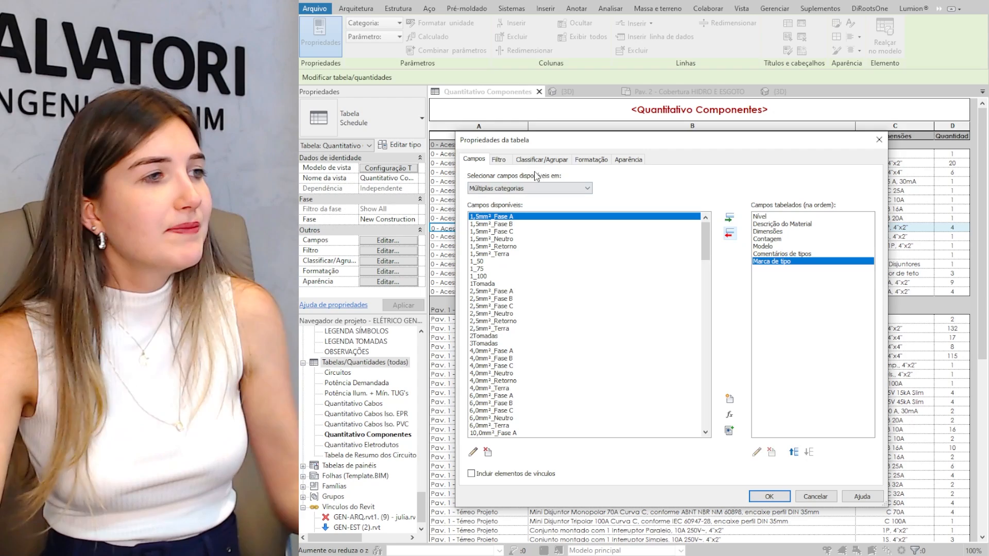
- Review the schedule's filter, sorting, formatting and appearance settings, and close the schedule properties without changes
left_click(507, 161)
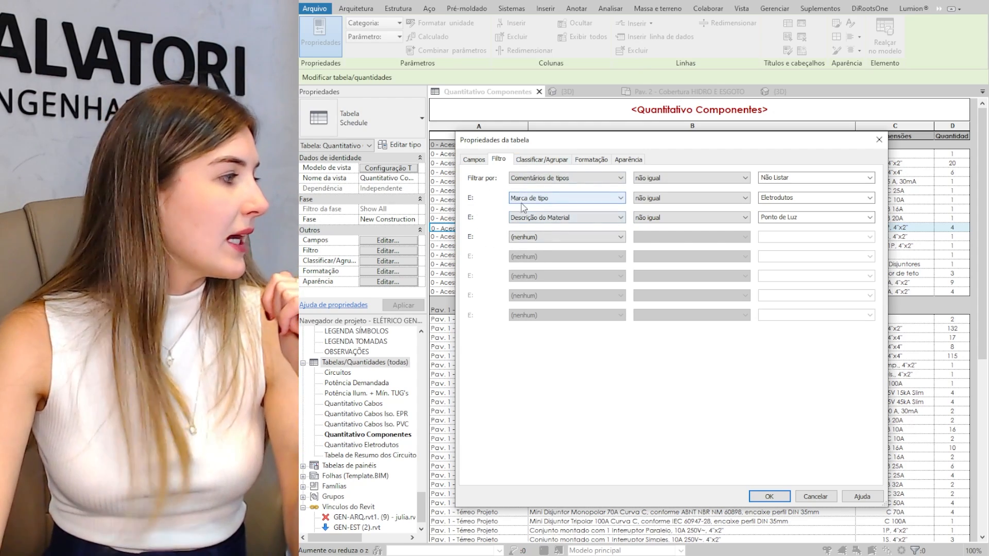
left_click(540, 159)
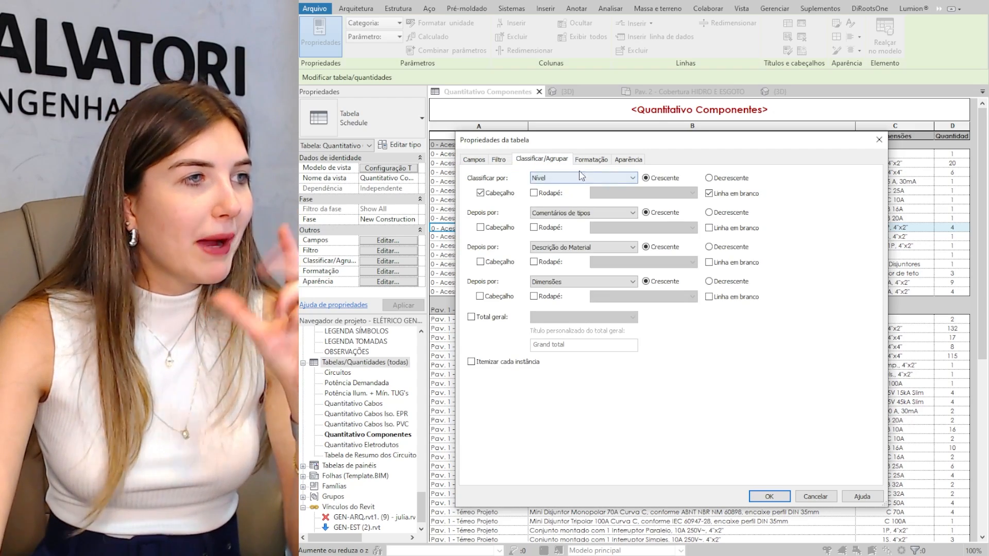
left_click(588, 159)
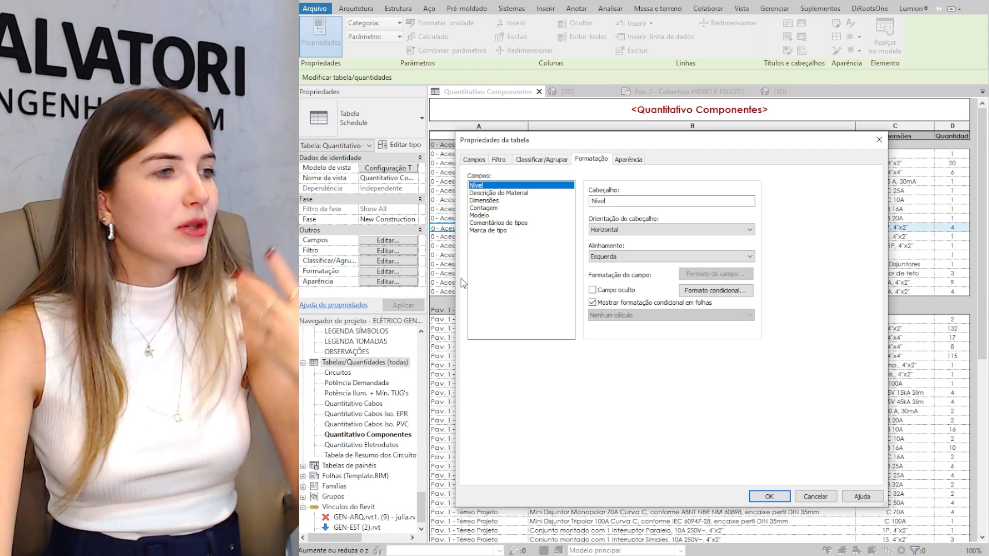
left_click(626, 161)
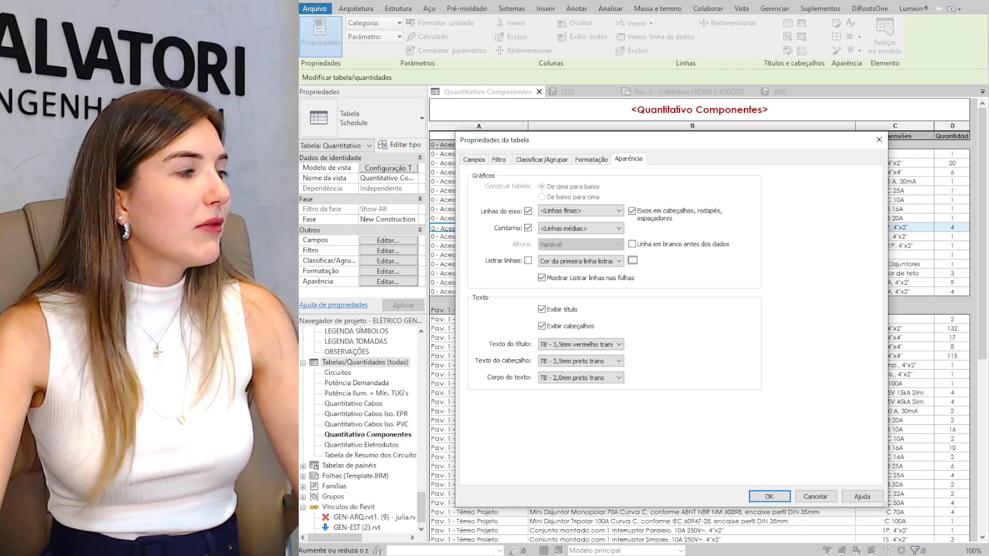
left_click(879, 140)
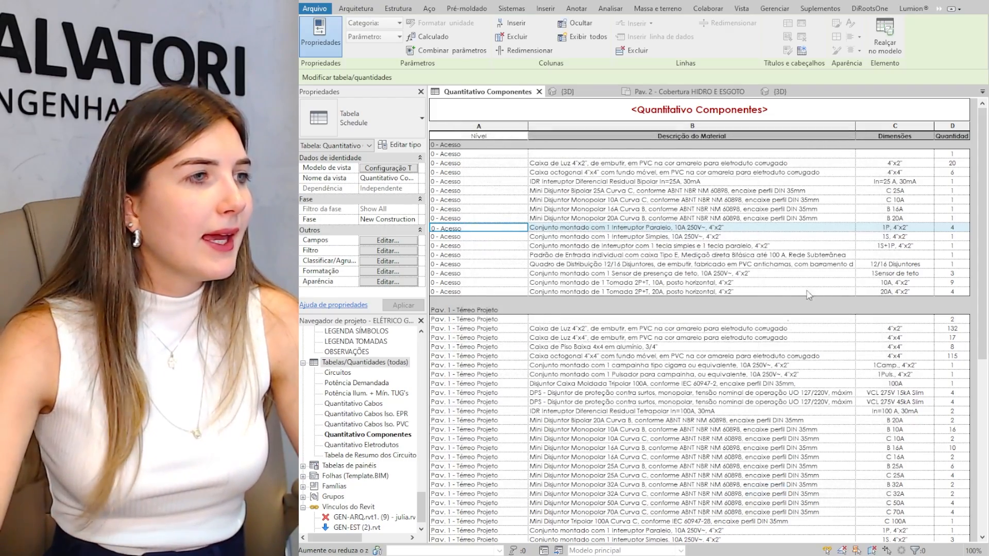
- Look through the schedule's levels, and temporarily circle the blank 0 - Acesso row and the Descrição do Material and Dimensões headers
scroll(809, 294, "down", 10)
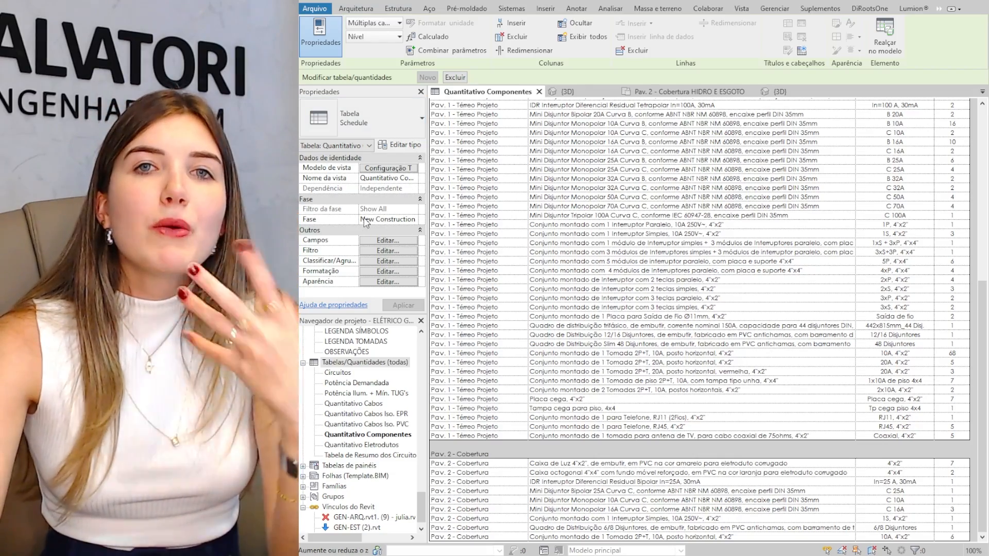
scroll(709, 263, "up", 10)
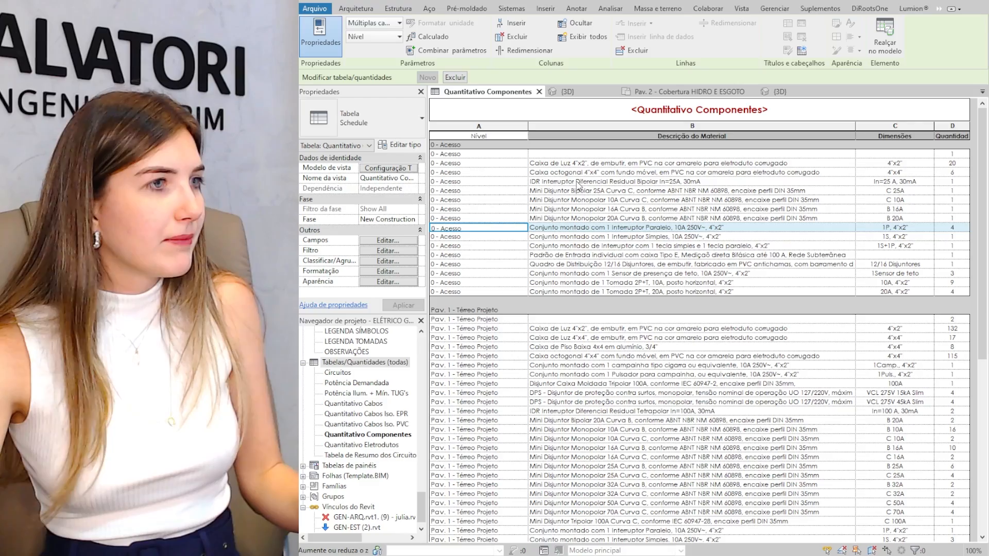
mouse_move(531, 148)
left_mouse_down()
mouse_move(670, 168)
mouse_move(894, 142)
mouse_move(521, 150)
left_mouse_up()
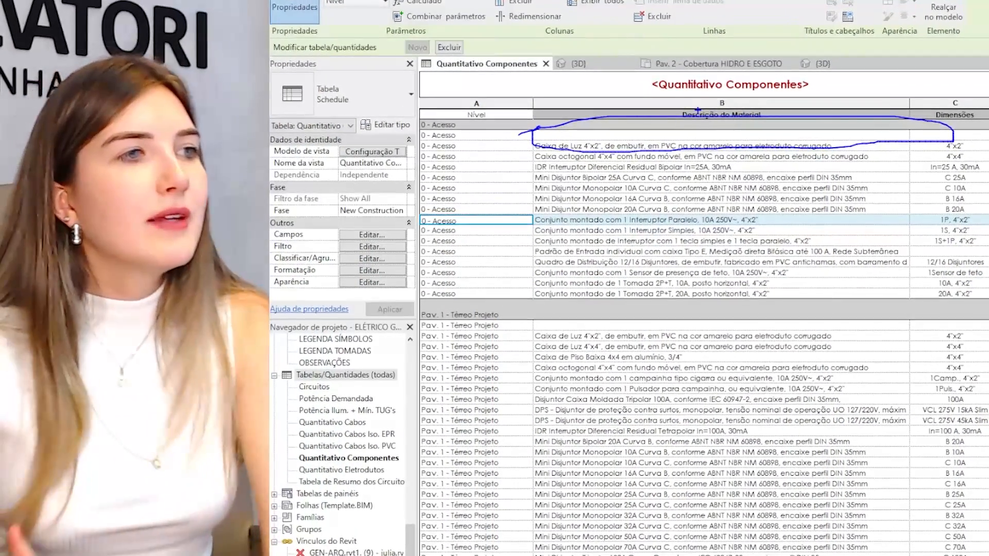
mouse_move(682, 117)
left_mouse_down()
mouse_move(738, 130)
mouse_move(640, 118)
left_mouse_up()
mouse_move(950, 102)
left_mouse_down()
mouse_move(945, 118)
mouse_move(969, 105)
left_mouse_up()
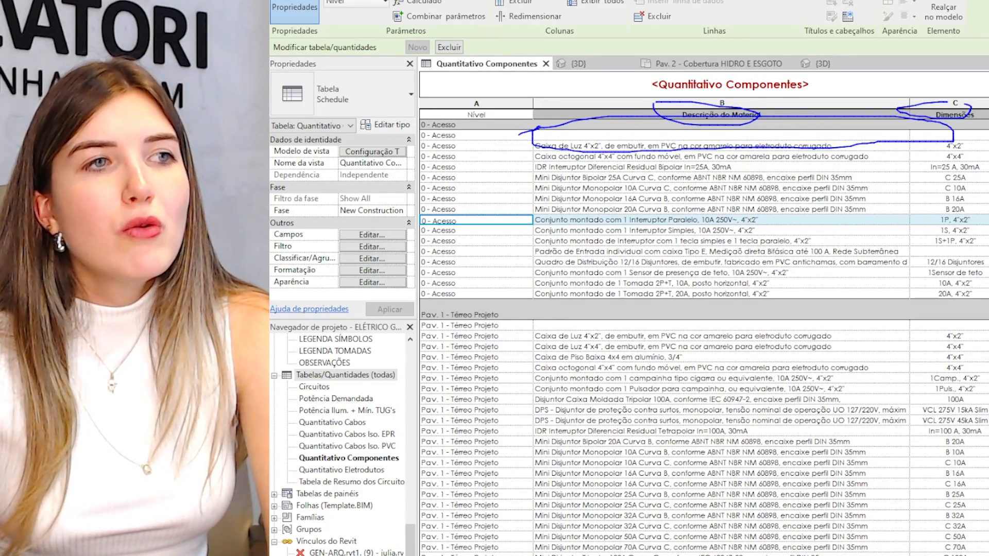
key("Escape")
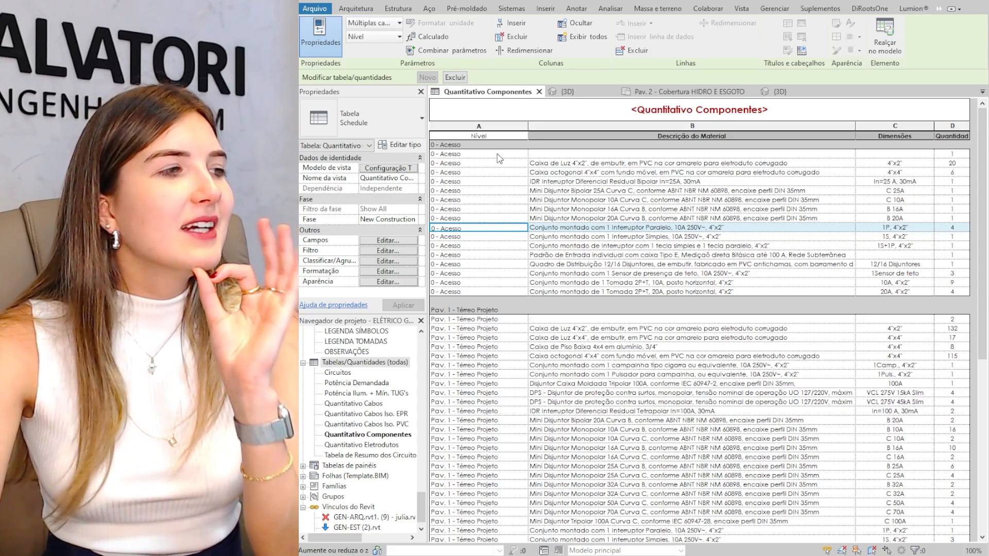
- Highlight the blank 0 - Acesso row's element in the model without saving the project, and examine it in the 0 - Acesso floor plan
left_click(498, 154)
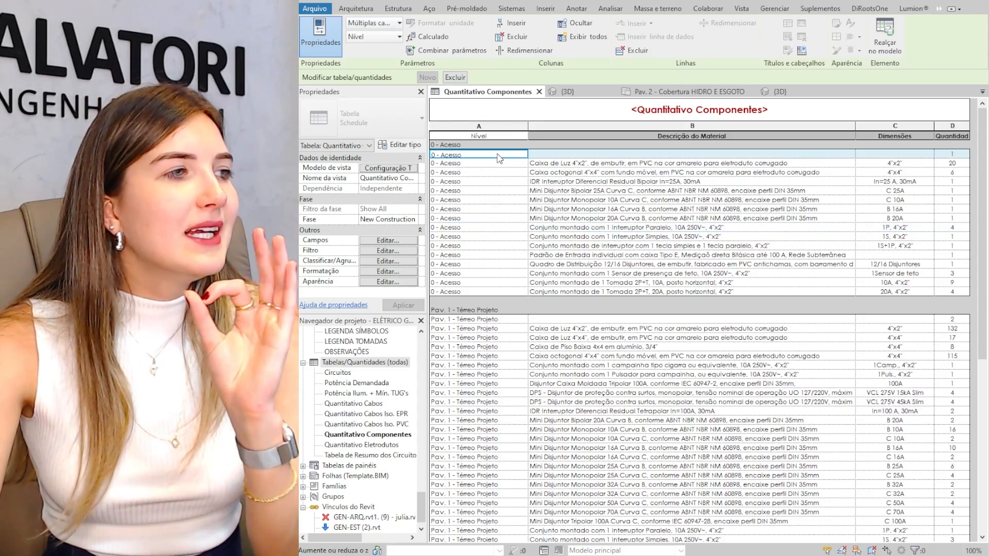
left_click(889, 37)
left_click(533, 175)
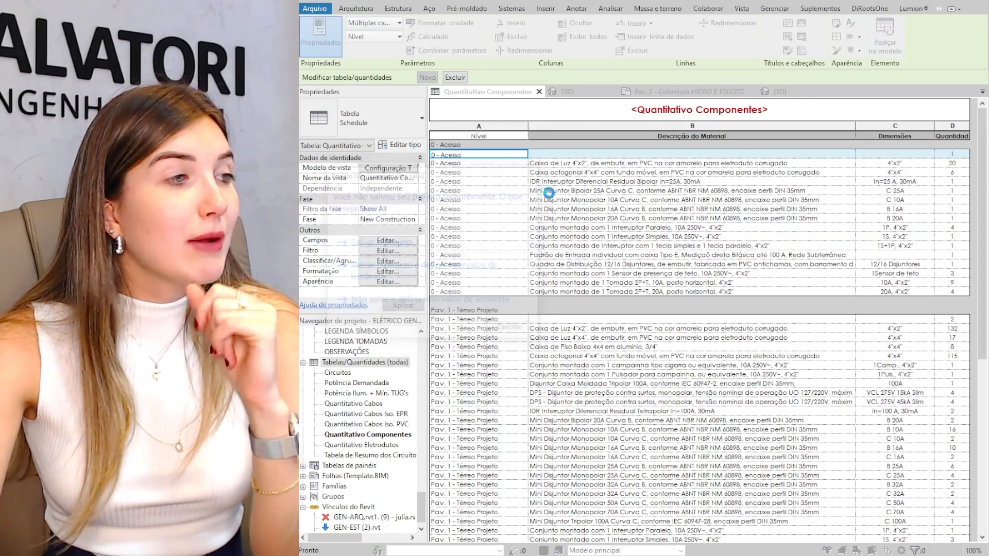
left_click(474, 299)
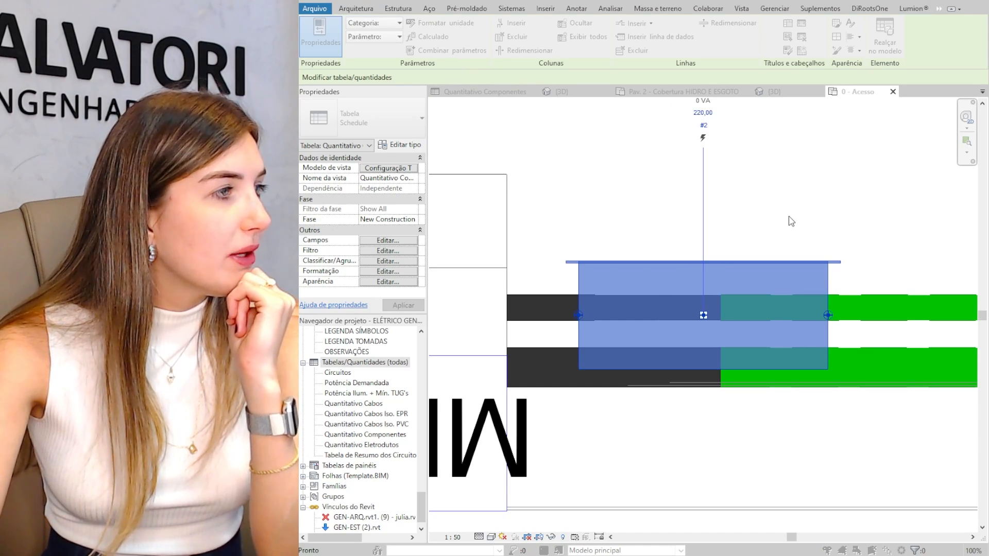
left_click(611, 227)
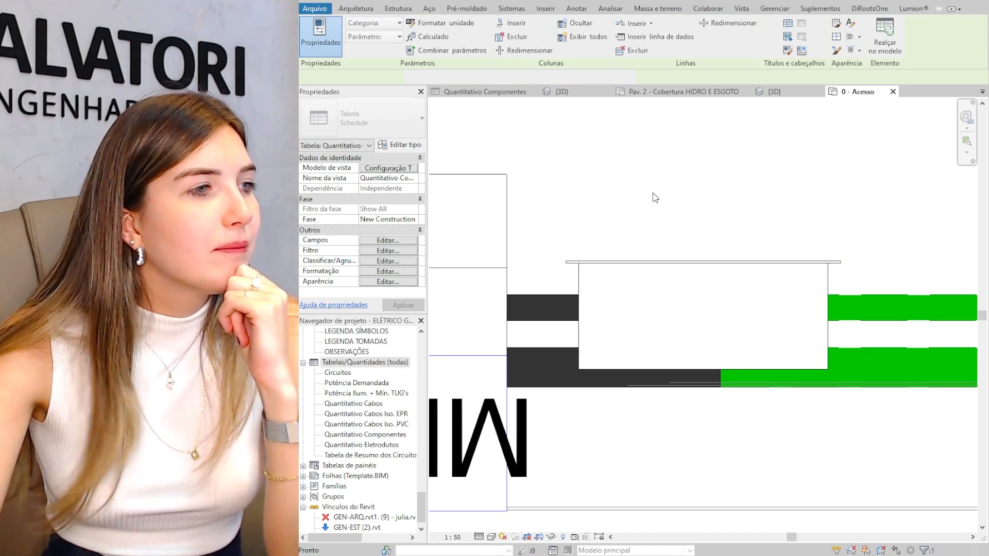
scroll(716, 234, "down", 4)
left_click(715, 234)
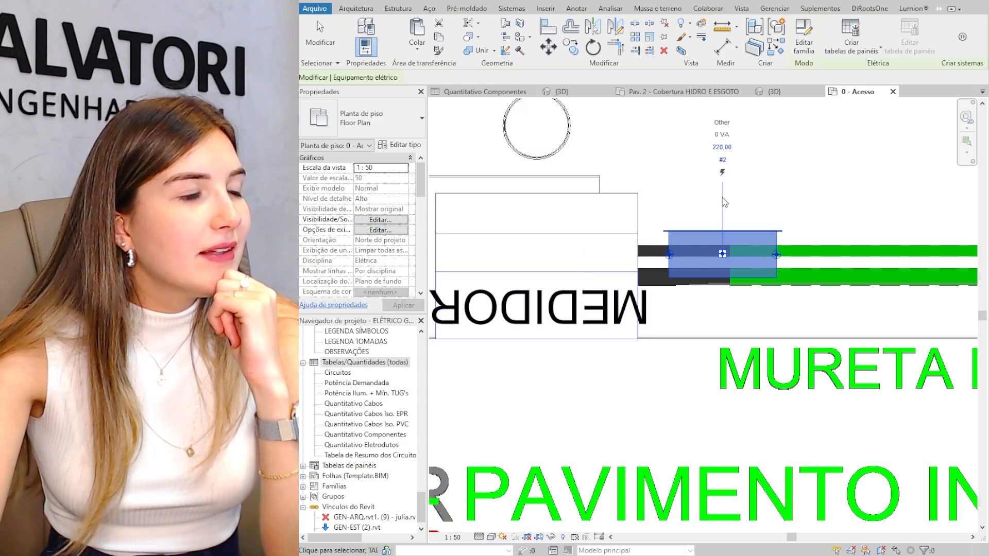
scroll(762, 214, "down", 3)
middle_click_drag(754, 194, 751, 268)
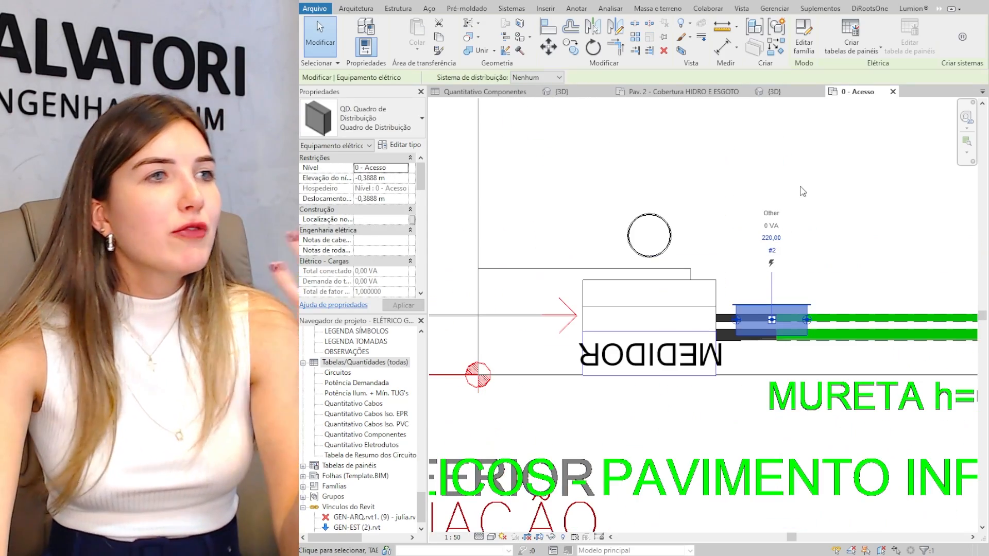
left_click(506, 94)
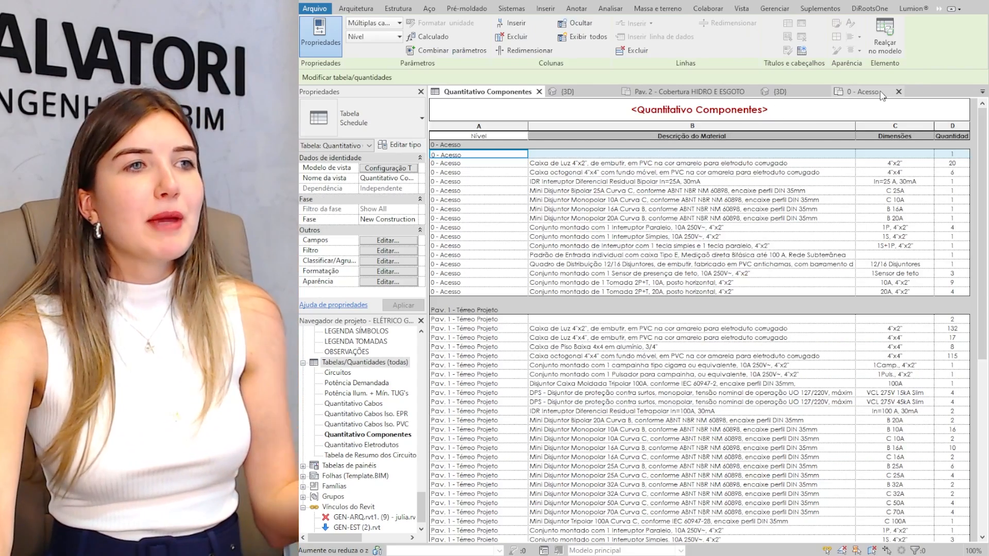
left_click(866, 92)
scroll(719, 274, "down", 3)
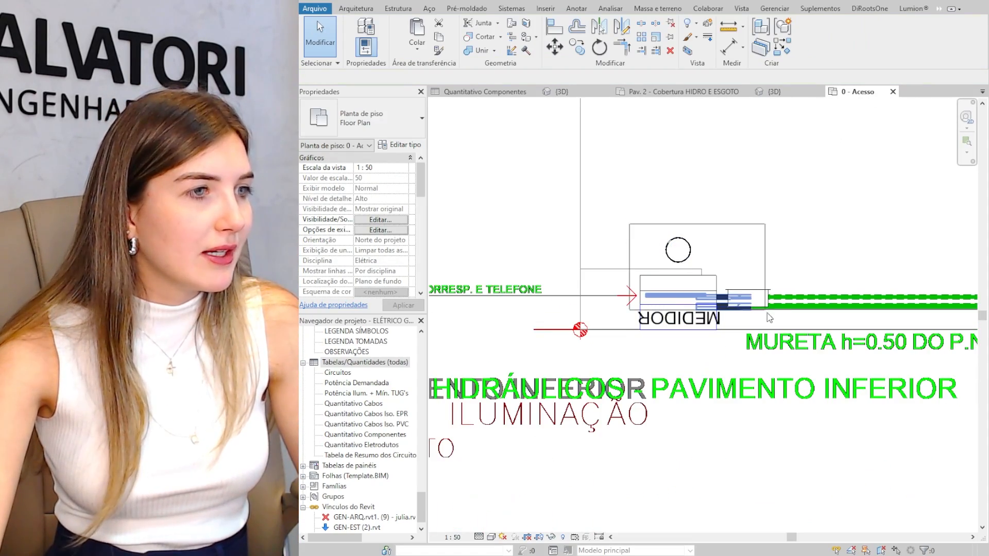
- Highlight the blank 0 - Acesso row's element in the model again, and isolate it in the 3D view with a selection box
left_click(485, 92)
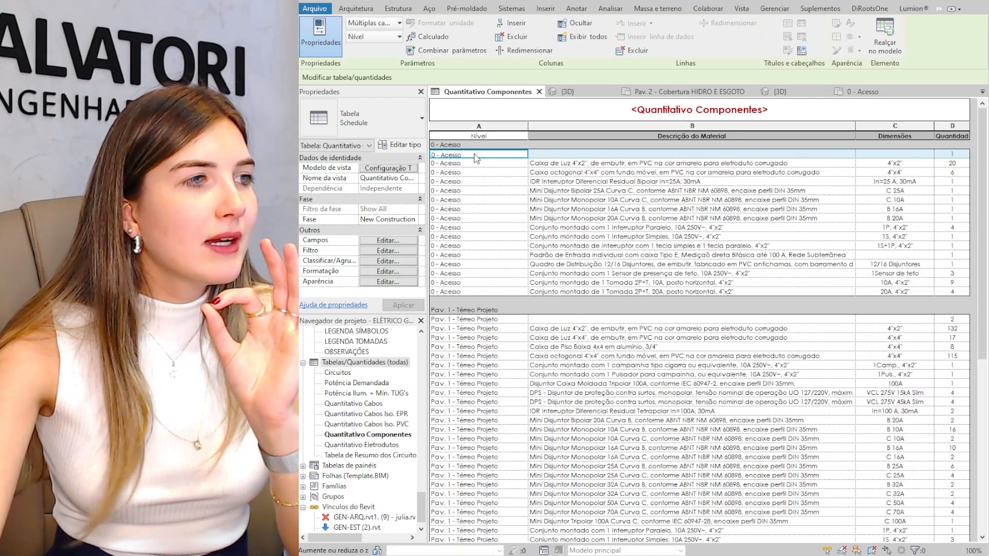
left_click(885, 35)
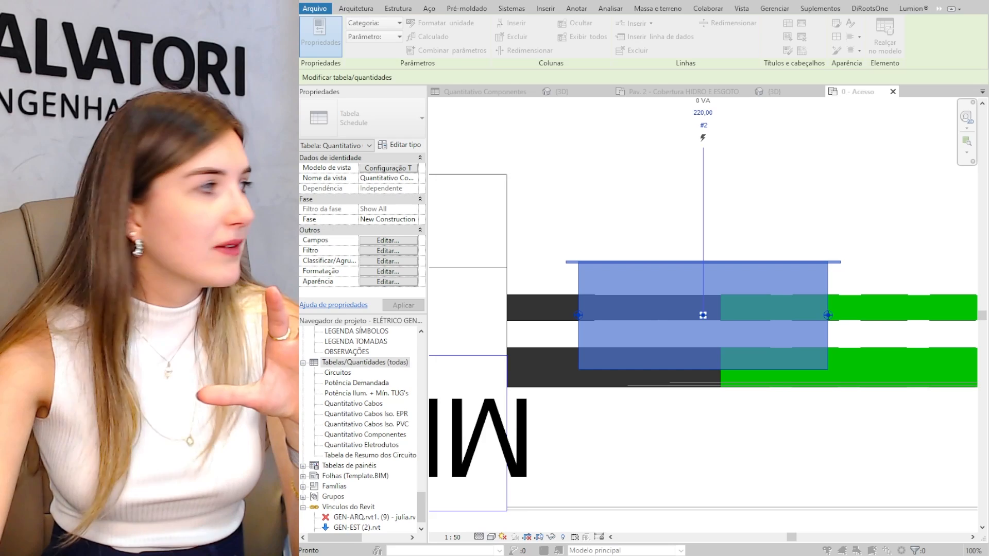
left_click(623, 272)
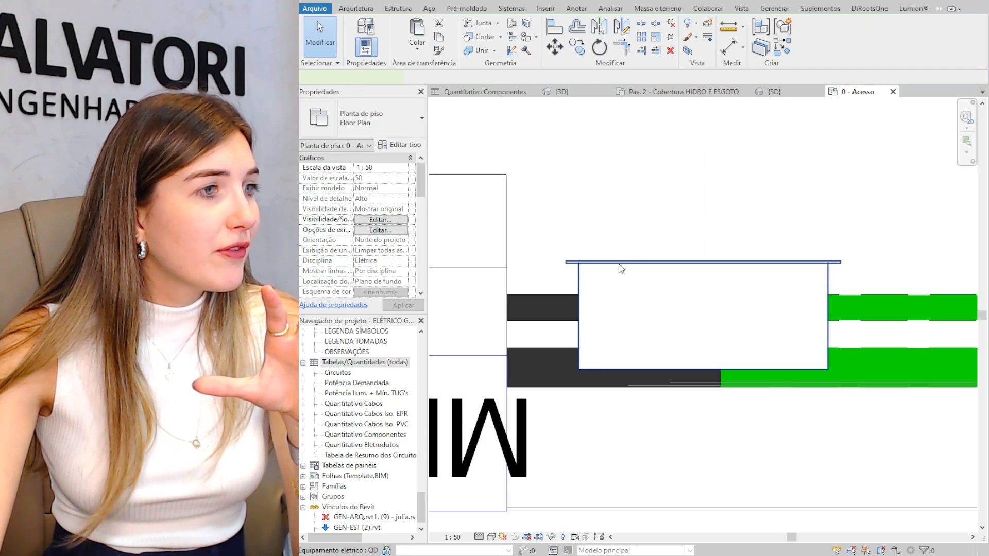
left_click(682, 51)
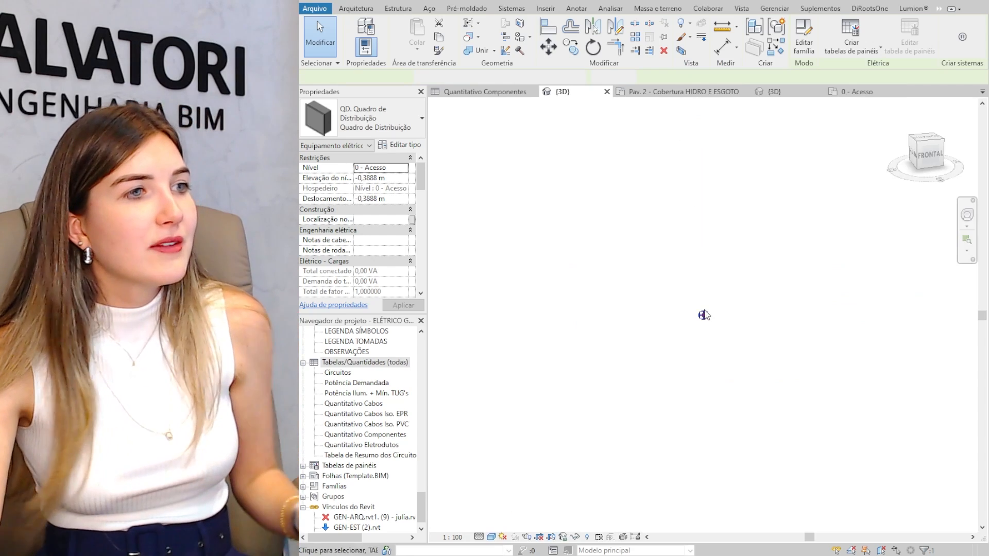
scroll(685, 345, "up", 6)
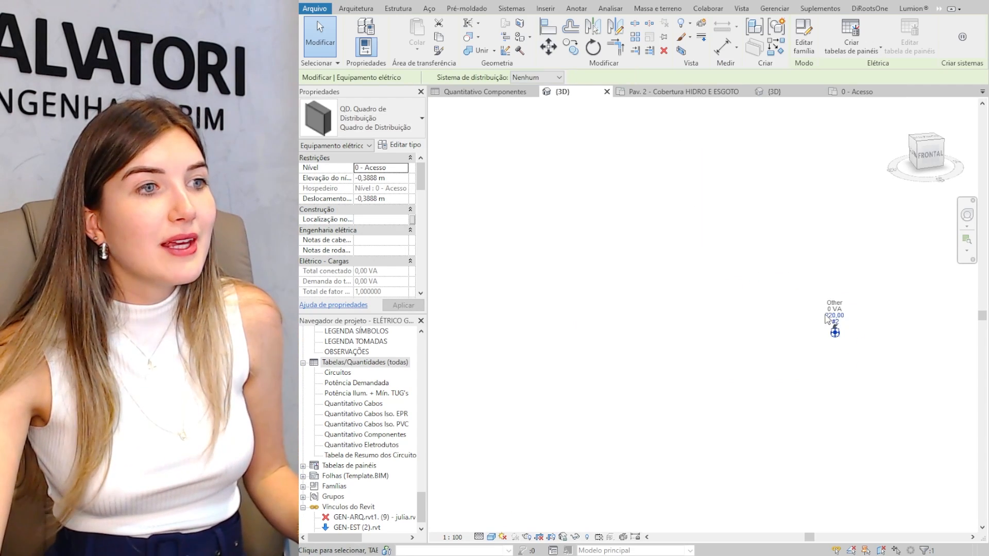
scroll(870, 389, "up", 10)
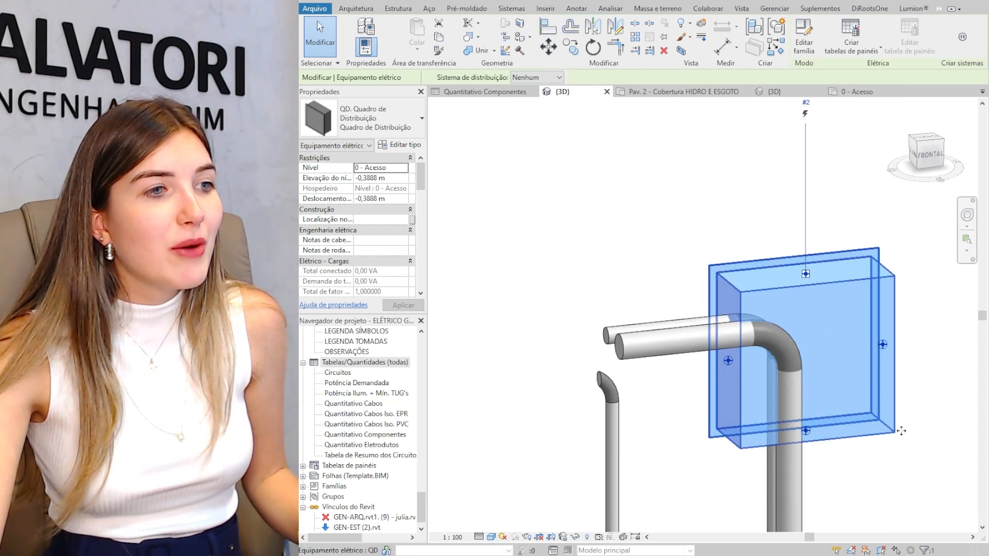
scroll(710, 313, "down", 4)
middle_click_drag(705, 384, 391, 341, "shift")
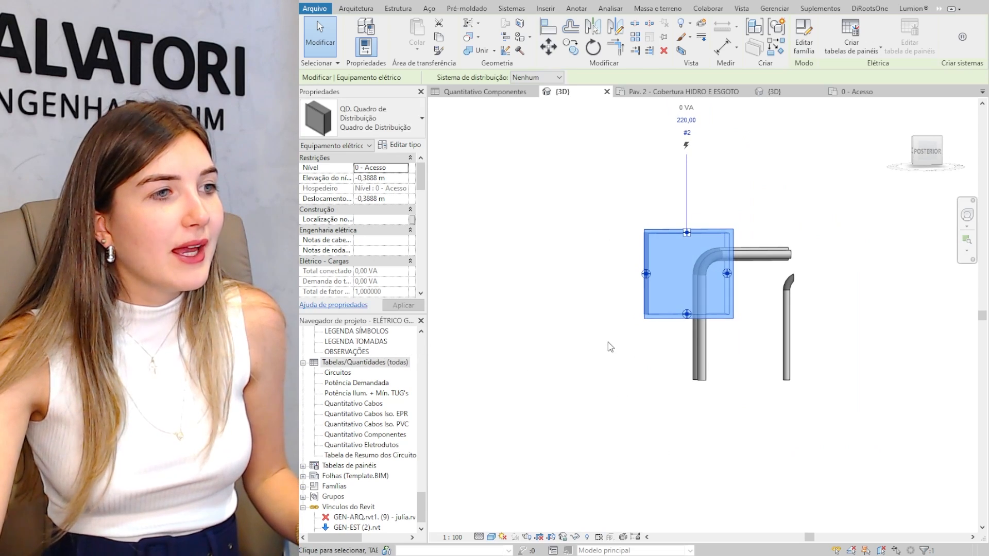
left_click(610, 346)
middle_click_drag(618, 370, 705, 243, "shift")
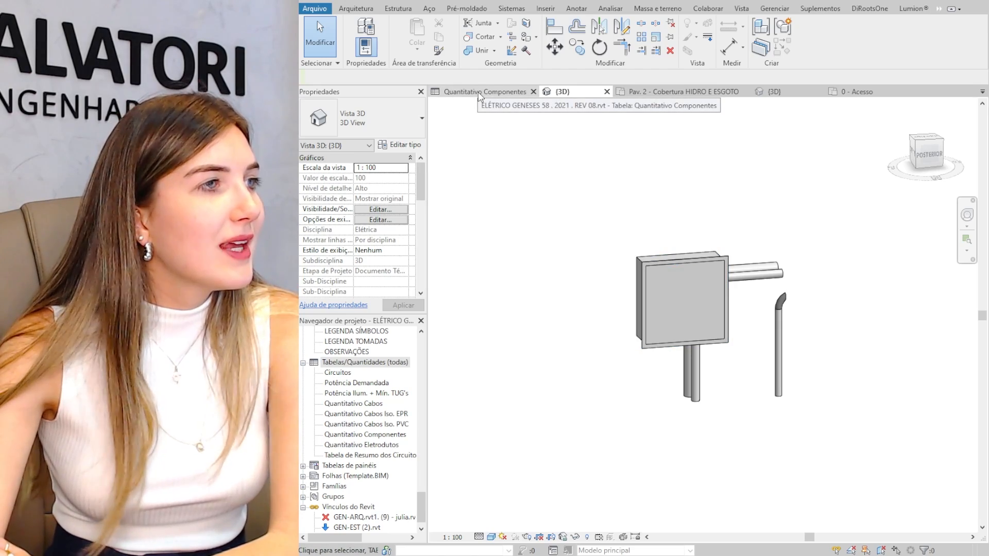
- Check the blank 0 - Acesso row in the schedule, and look through the instance properties of the isolated panel in the 3D view
left_click(479, 96)
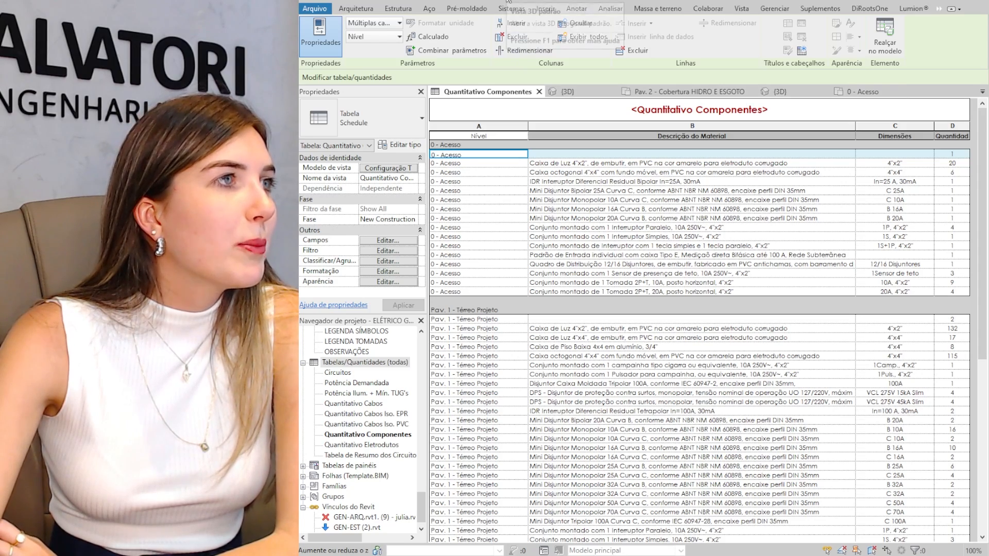
left_click(563, 91)
left_click(698, 263)
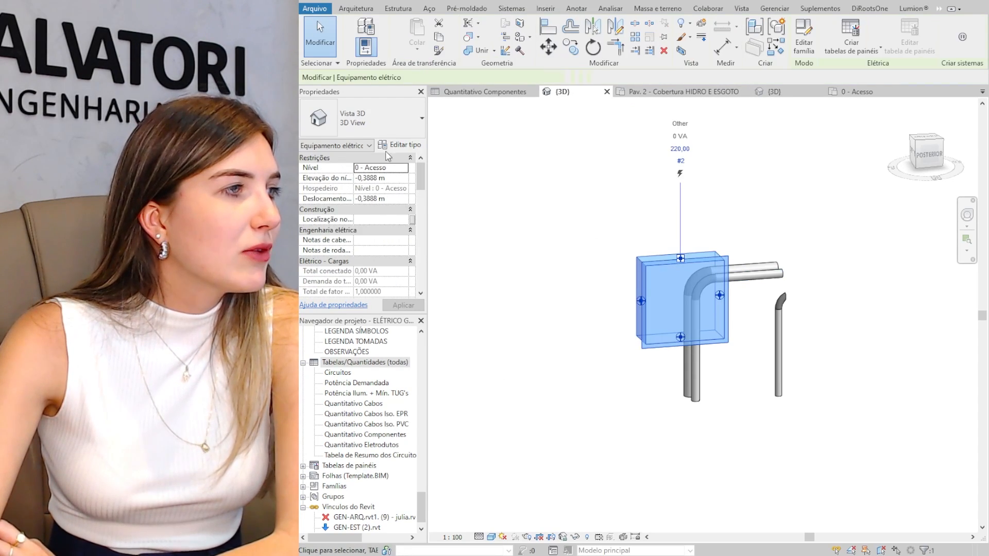
scroll(399, 185, "down", 3)
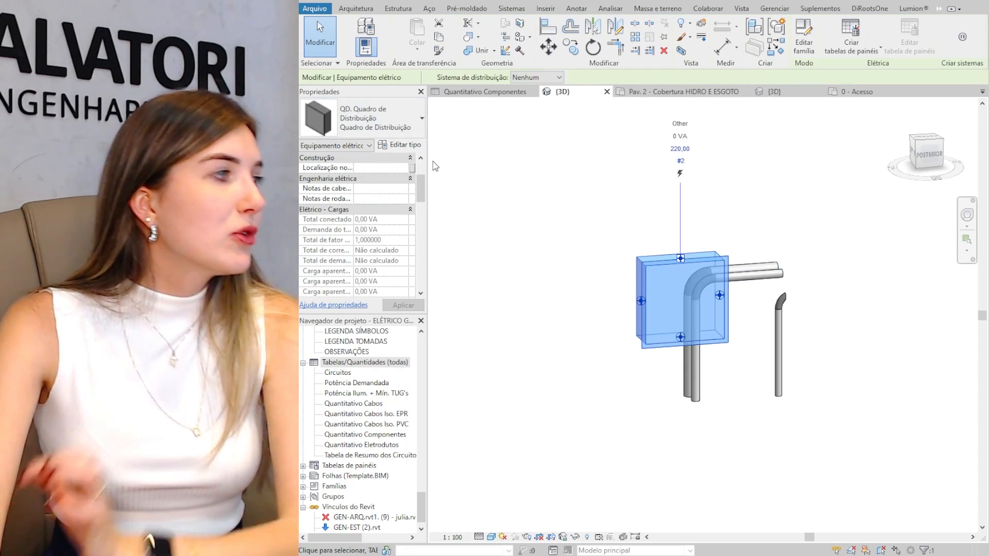
scroll(350, 163, "down", 10)
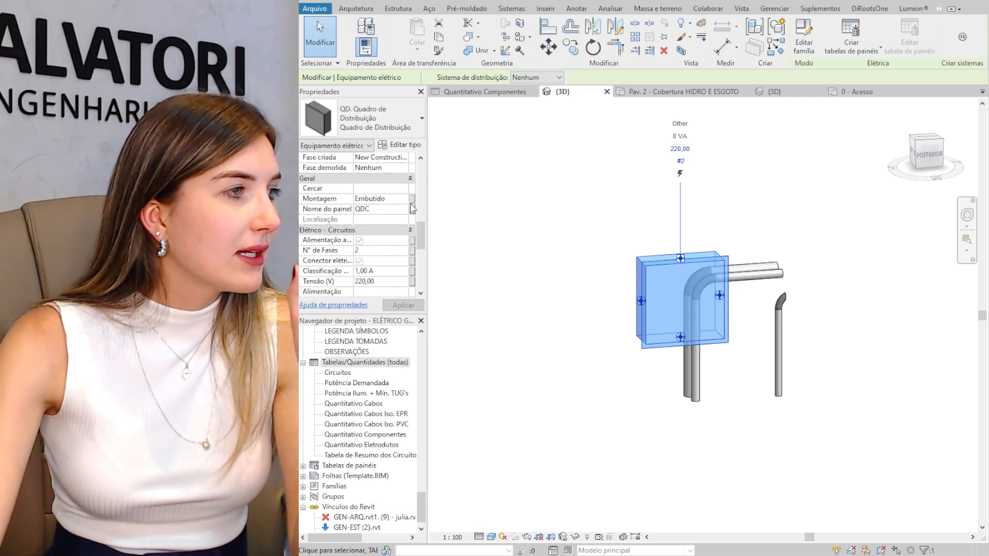
- Set the Descrição do Material type parameter of the selected panel to Quadro de Entrada Telecomunicações
left_click(396, 146)
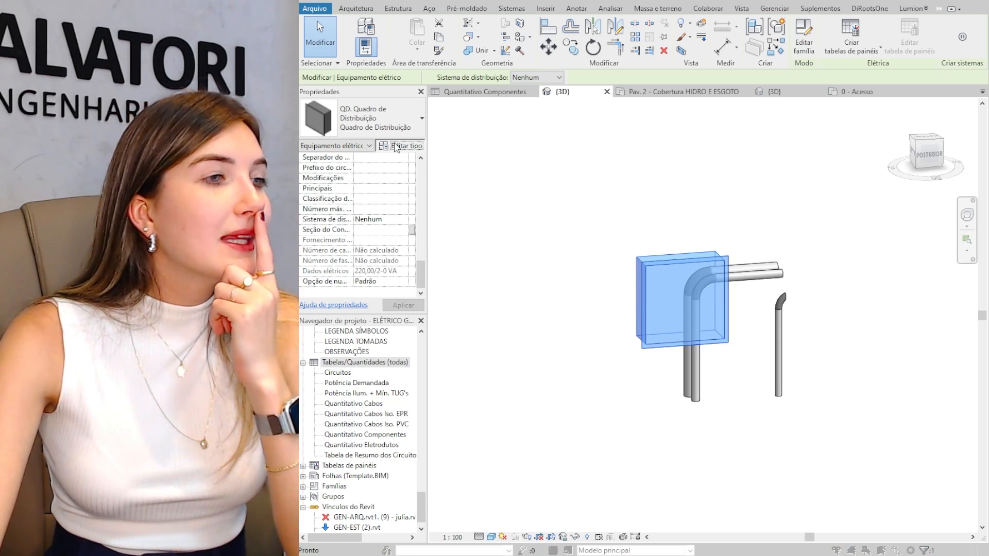
left_click_drag(648, 100, 649, 100)
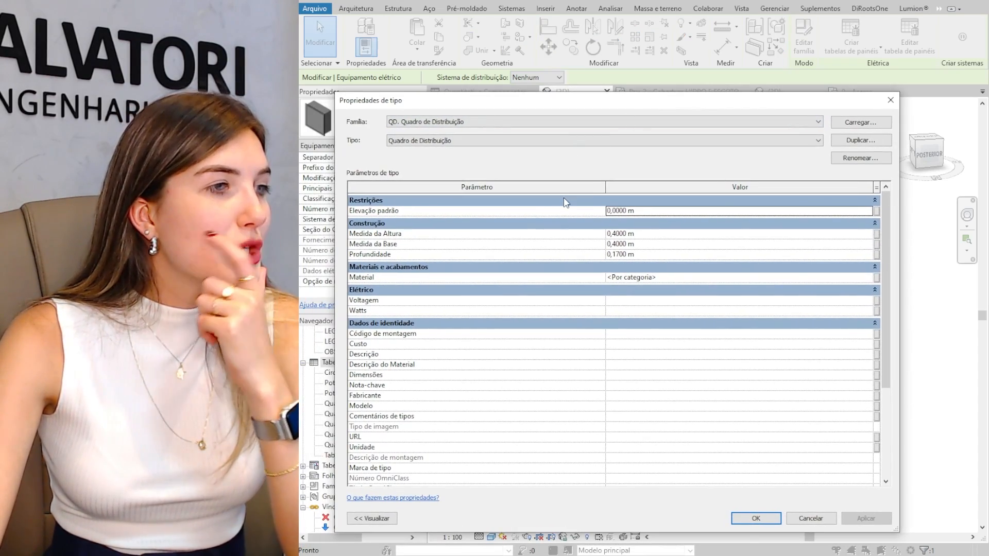
scroll(566, 204, "down", 1)
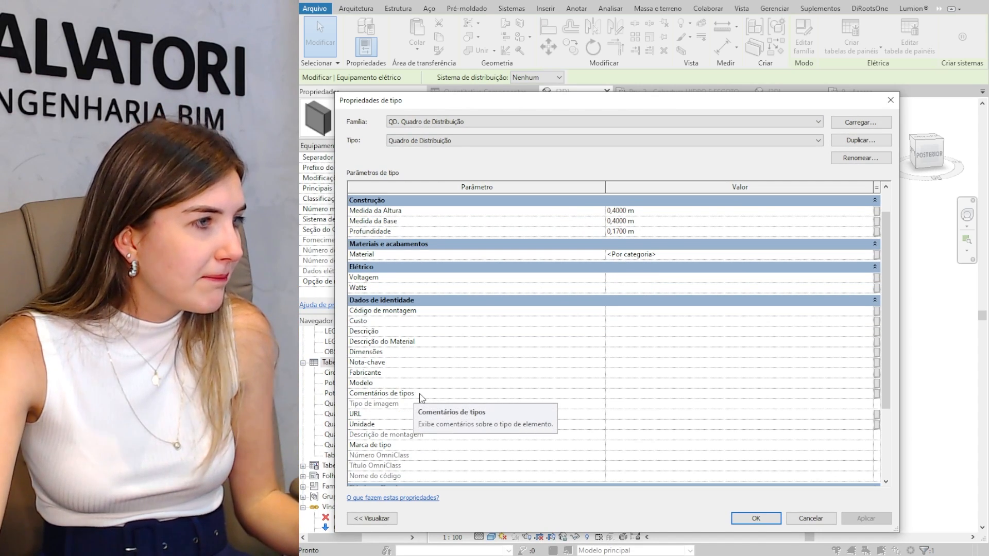
left_click(638, 343)
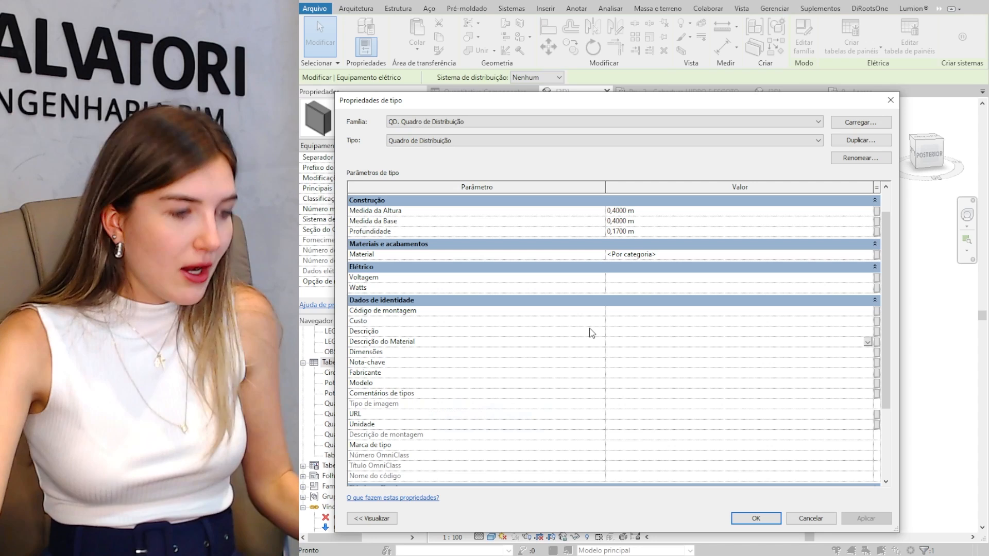
type("Quadro")
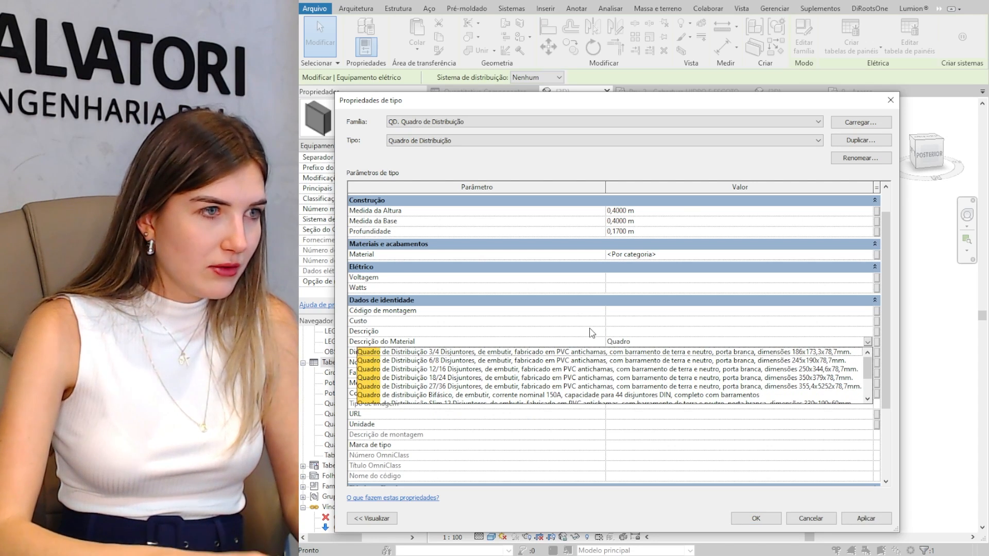
type(" de Entrada Telecomunicações")
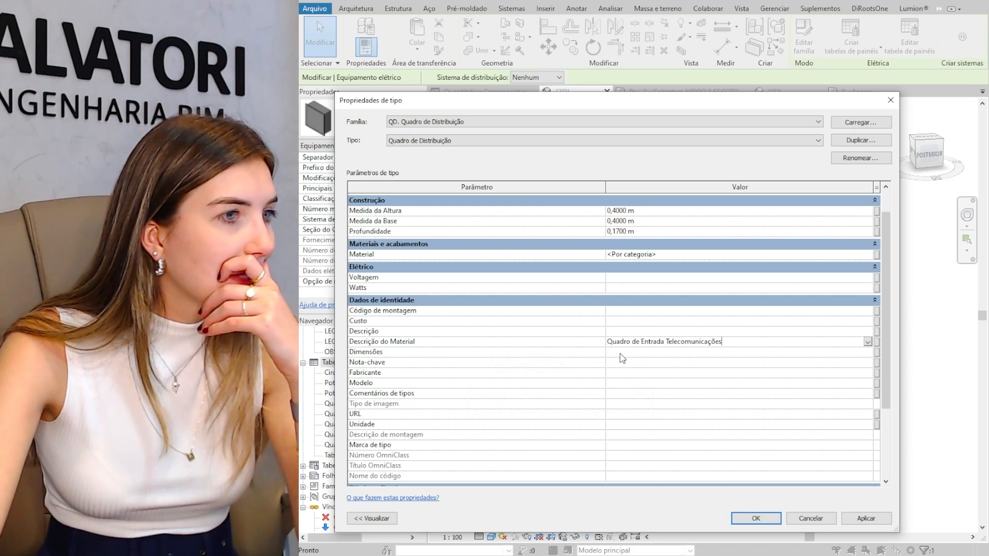
- Set the panel type's Dimensões to 400mm x 400mm, accept the type properties and deselect the panel
left_click(628, 351)
type("400")
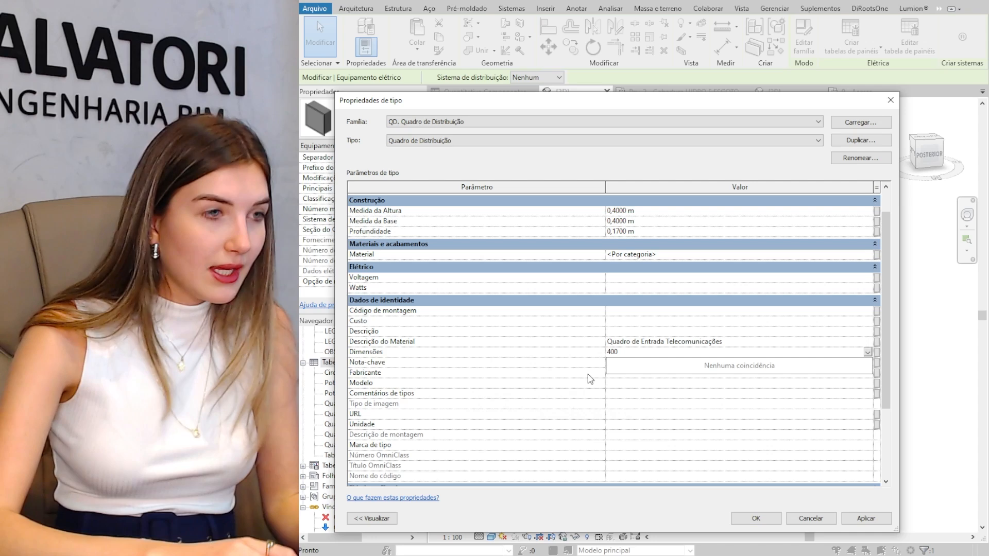
type("mm x 400mm")
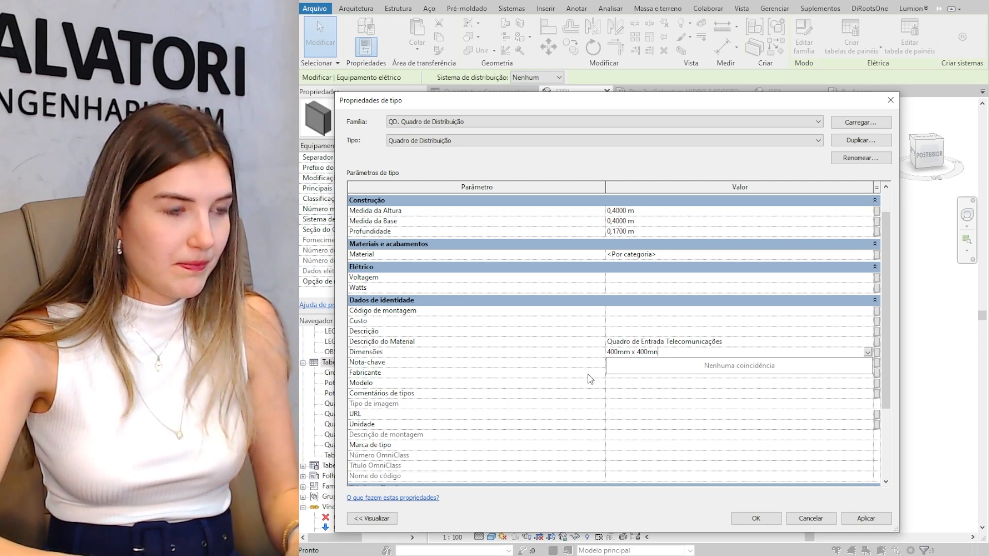
left_click(756, 523)
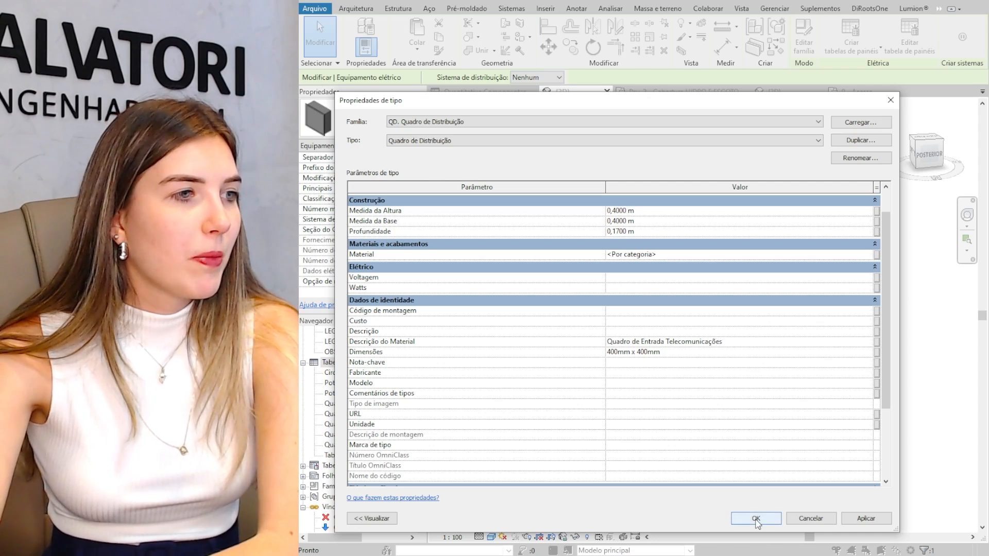
left_click(753, 521)
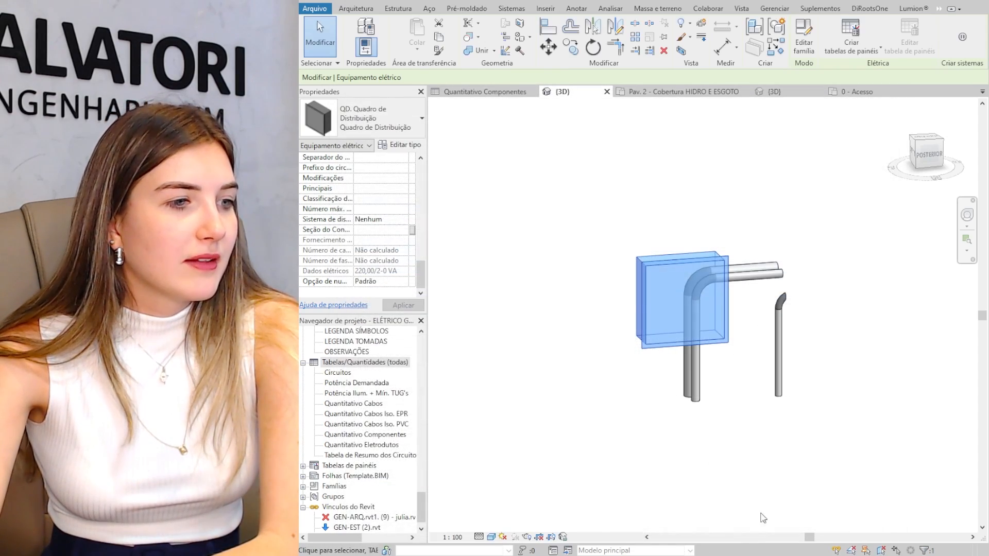
left_click(814, 270)
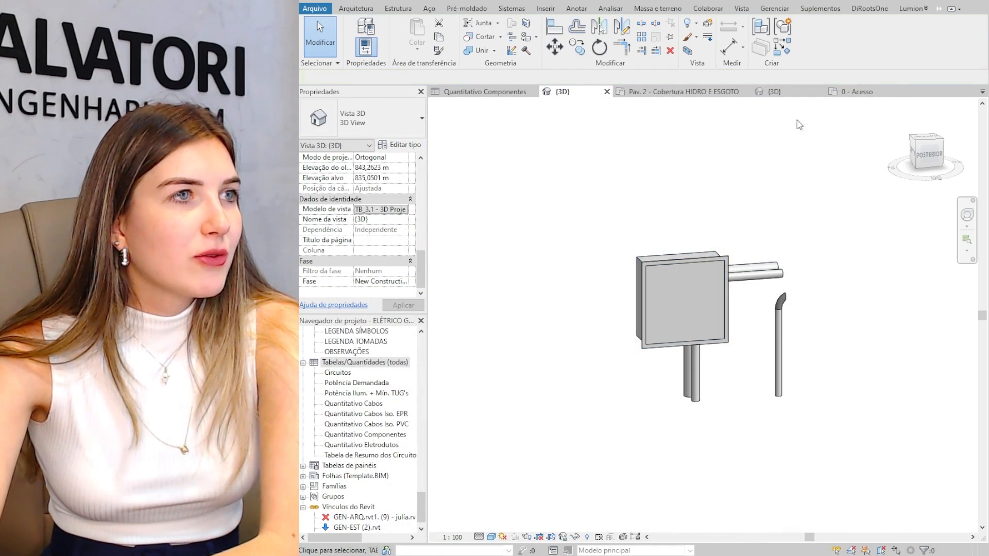
- Check the panel's 0 - Acesso row in the Quantitativo Componentes schedule, and look through the other levels for blank rows
left_click(495, 93)
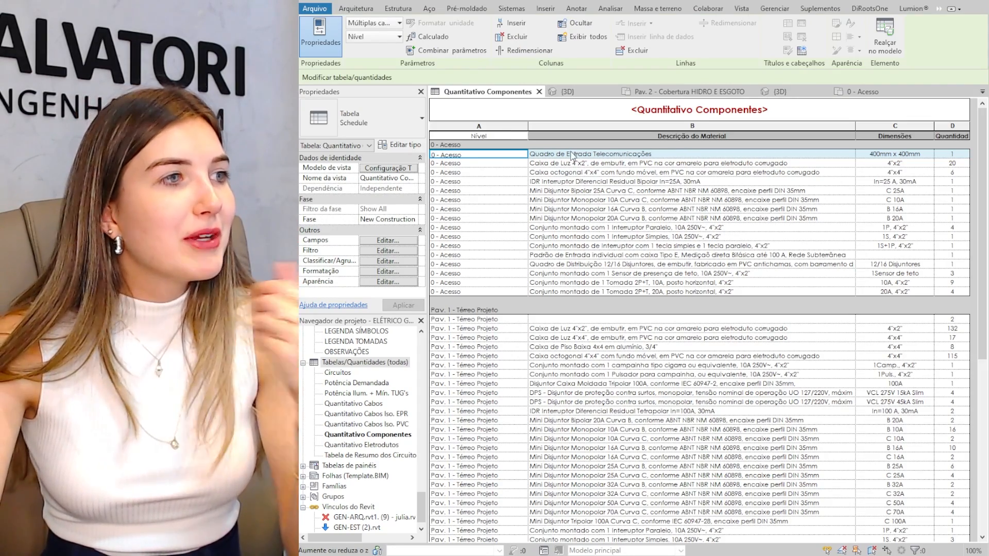
left_click(507, 320)
scroll(844, 328, "down", 5)
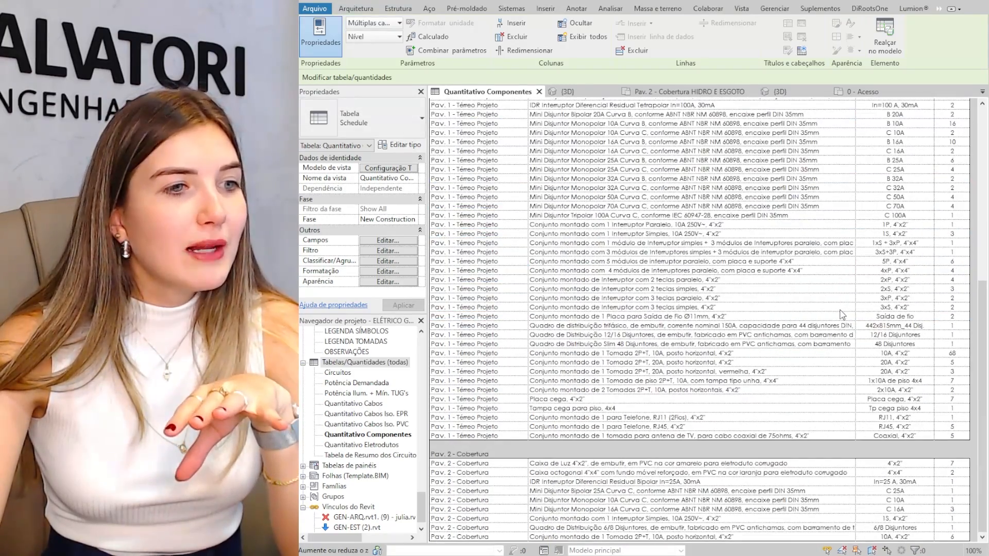
scroll(839, 325, "up", 5)
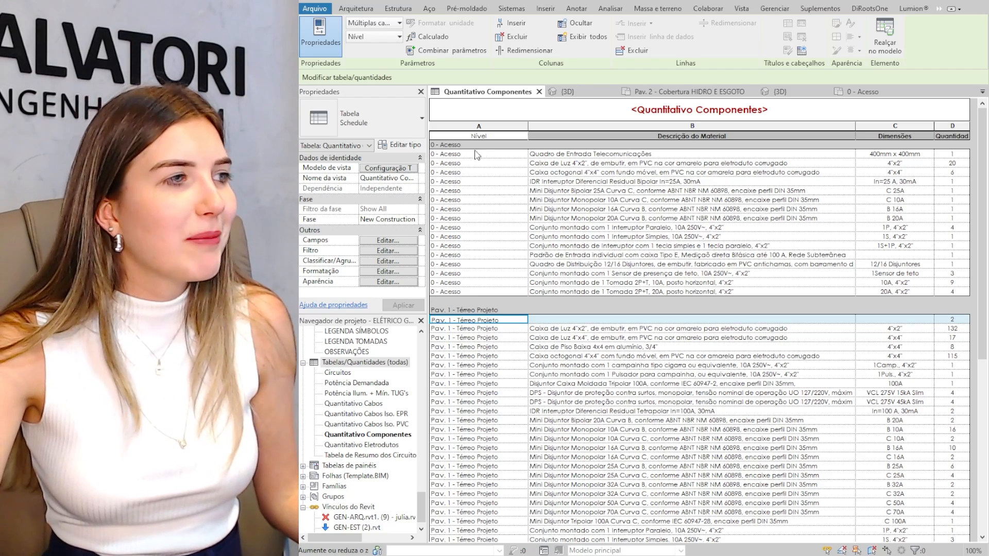
- Highlight the Quadro de Entrada Telecomunicações row's element in the model, and locate the panel in the 0 - Acesso floor plan
left_click(484, 154)
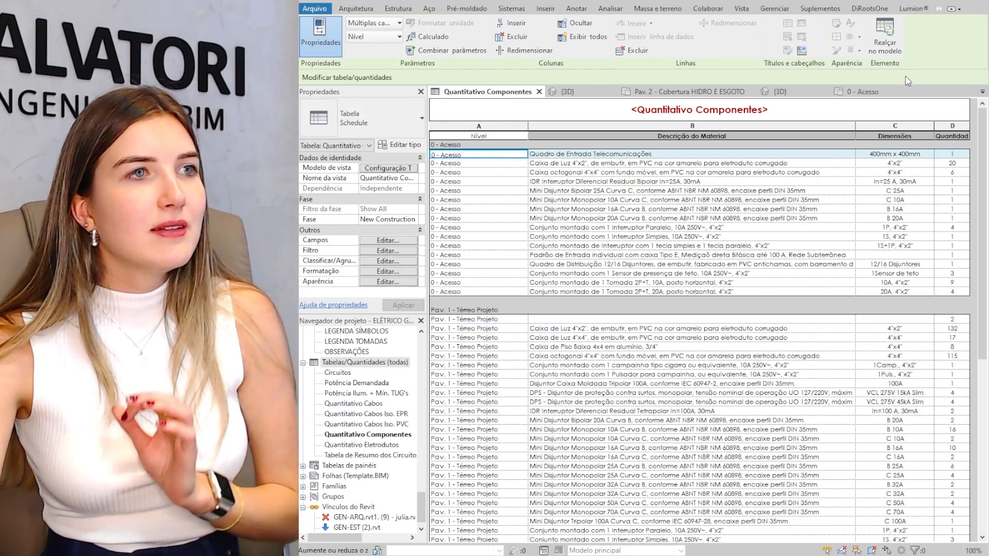
left_click(895, 56)
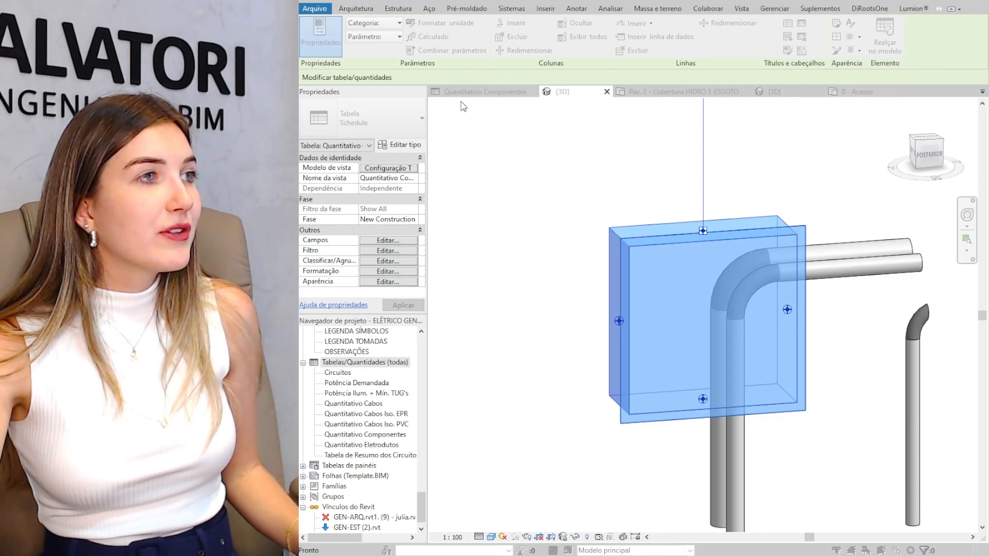
left_click(609, 239)
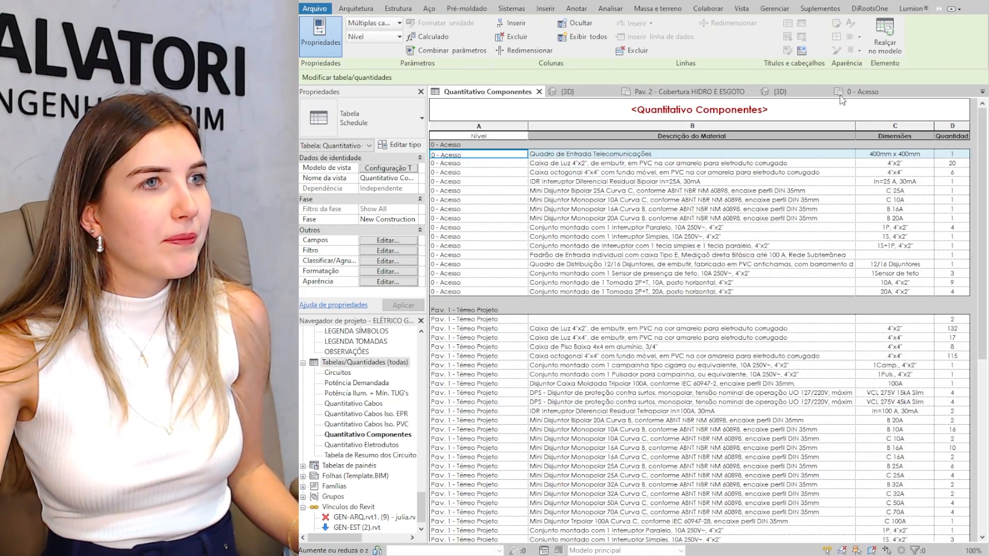
left_click(843, 93)
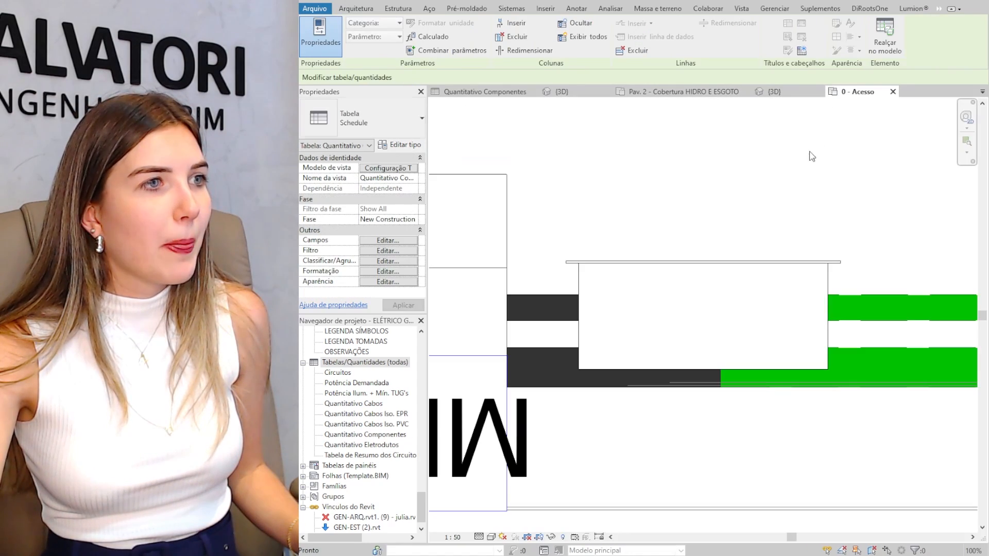
left_click(704, 263)
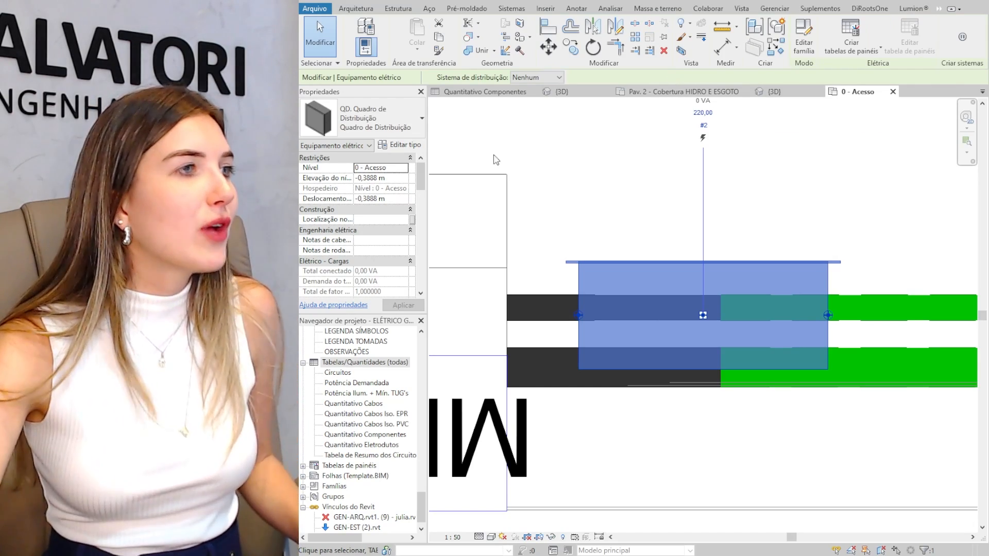
- Highlight the blank Pav. 1 - Térreo Projeto row's elements in the model, and isolate them in the 3D view with a selection box
left_click(492, 92)
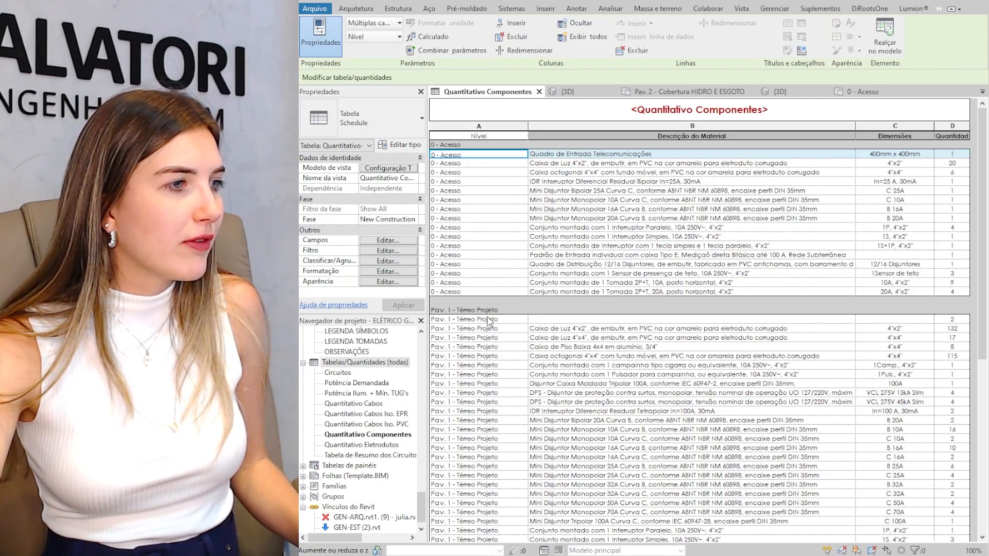
left_click(488, 320)
left_click(885, 37)
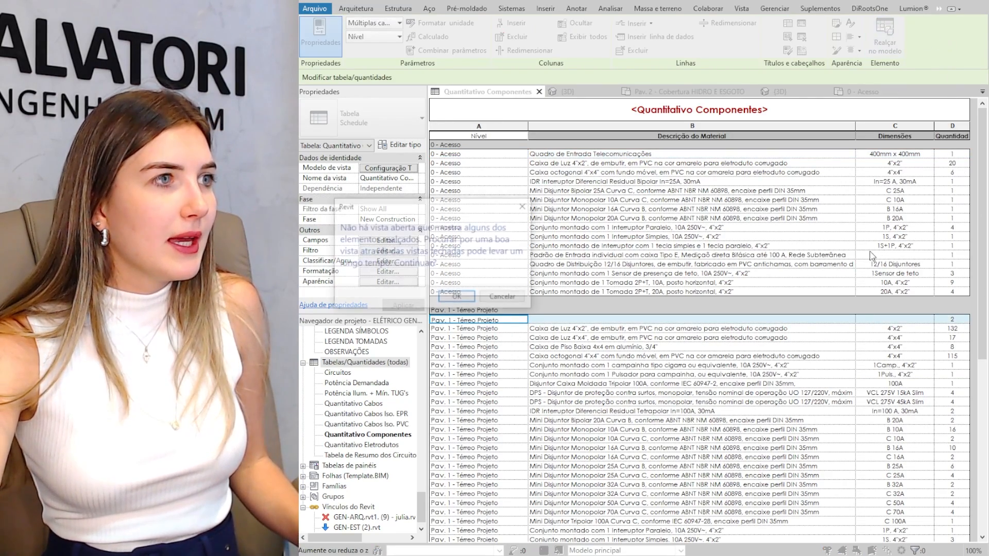
left_click(451, 296)
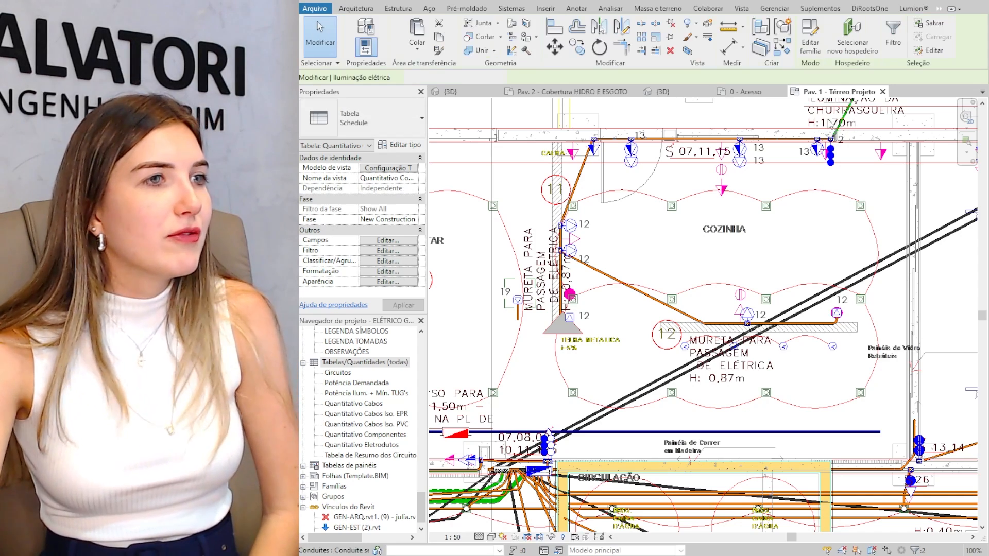
left_click(689, 51)
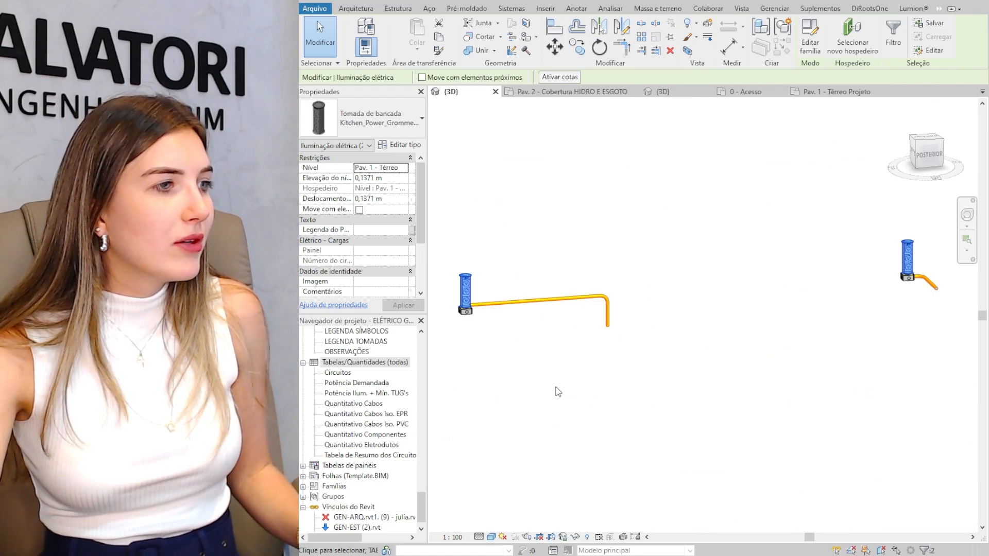
- Examine the isolated countertop outlets, their floor box and conduit up close in the 3D view
left_click(520, 321)
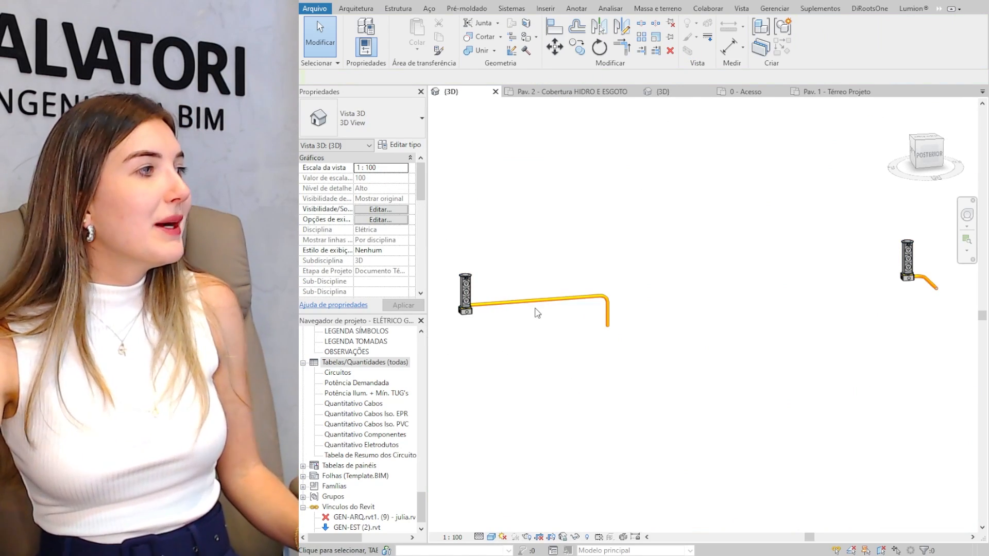
middle_click_drag(910, 253, 870, 258)
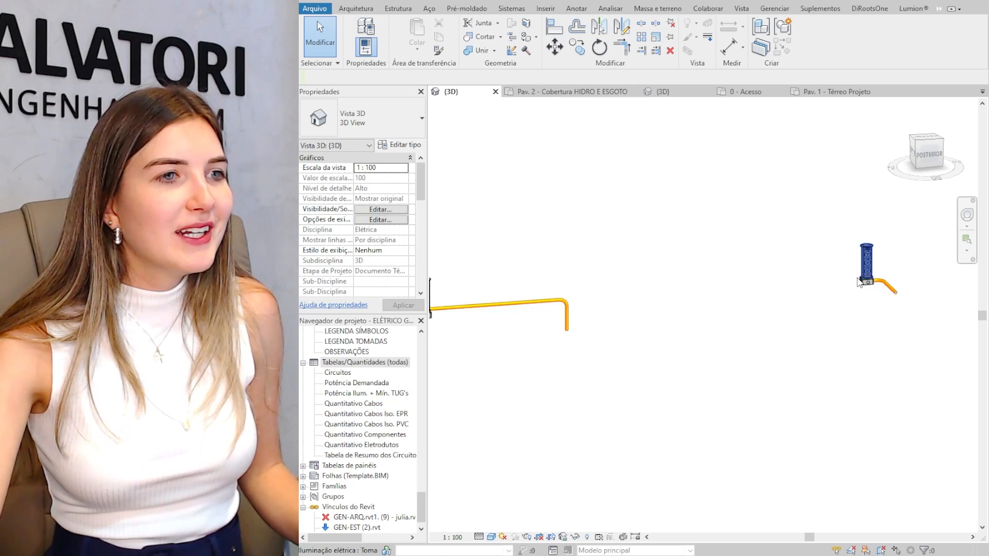
scroll(870, 257, "down", 1)
scroll(869, 256, "up", 6)
left_click(866, 257)
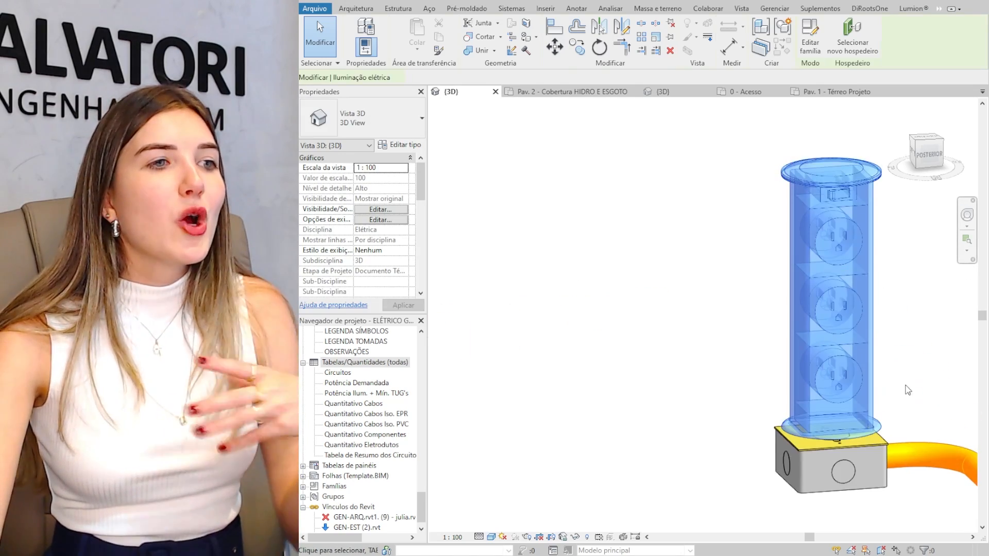
left_click(877, 320)
middle_click_drag(873, 318, 765, 314)
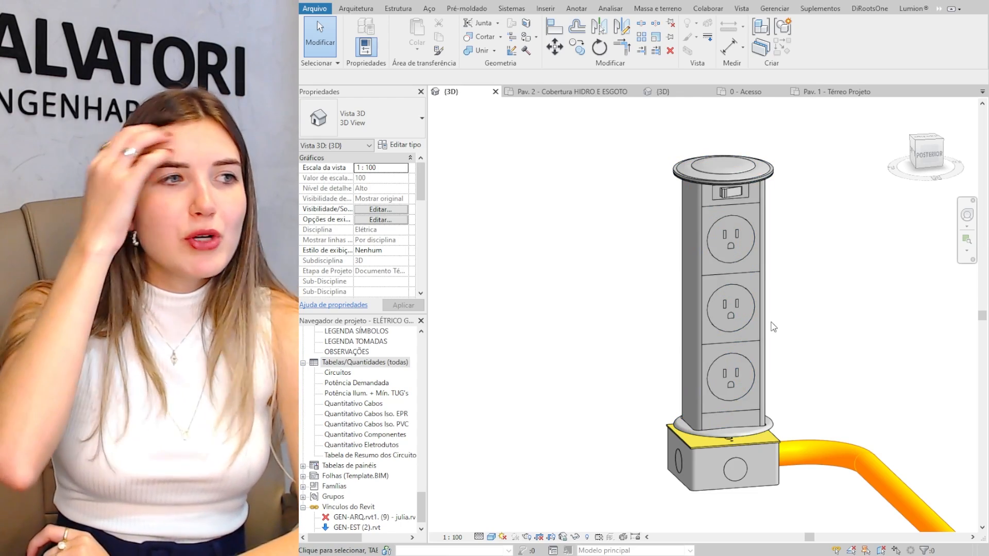
scroll(715, 164, "down", 7)
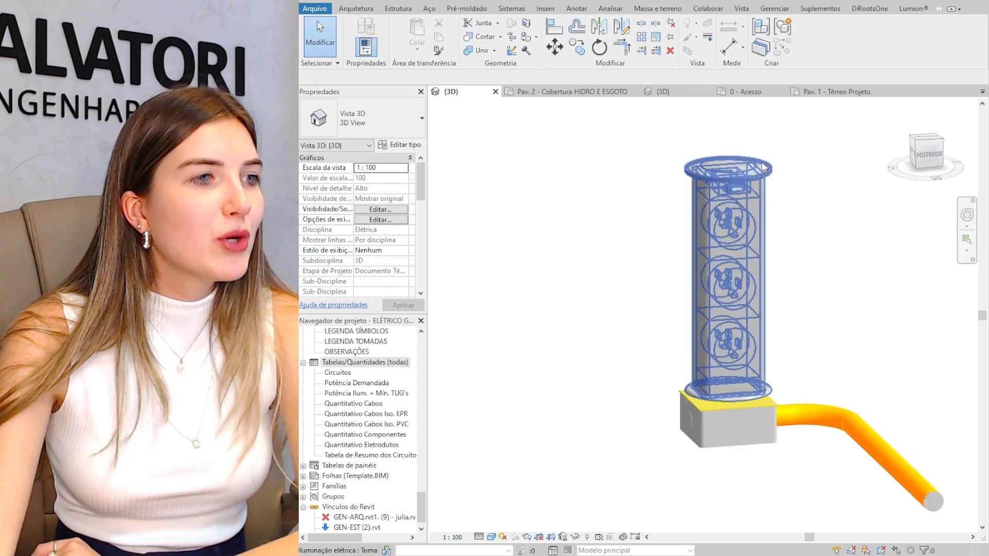
middle_click_drag(715, 164, 782, 227)
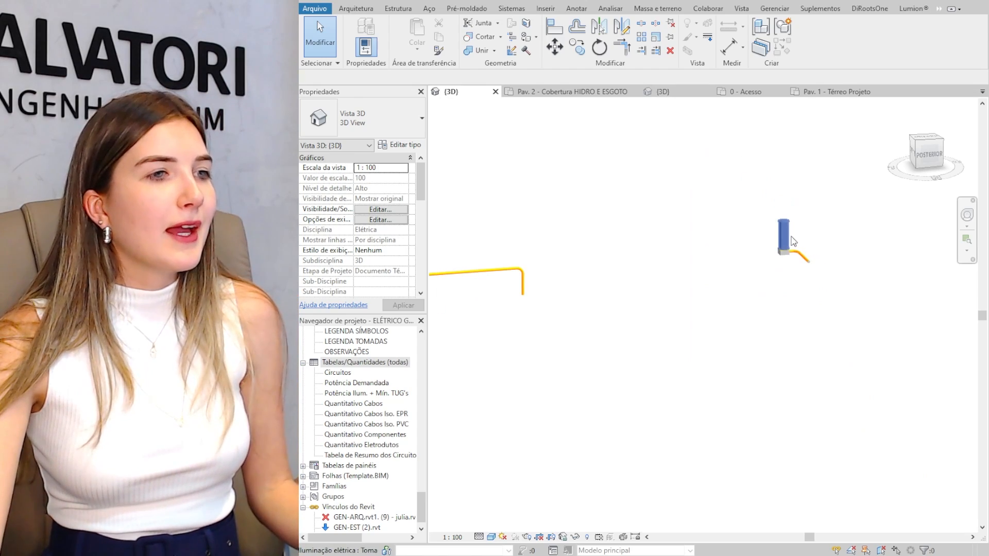
left_click(784, 242)
scroll(807, 246, "up", 6)
left_click(810, 260)
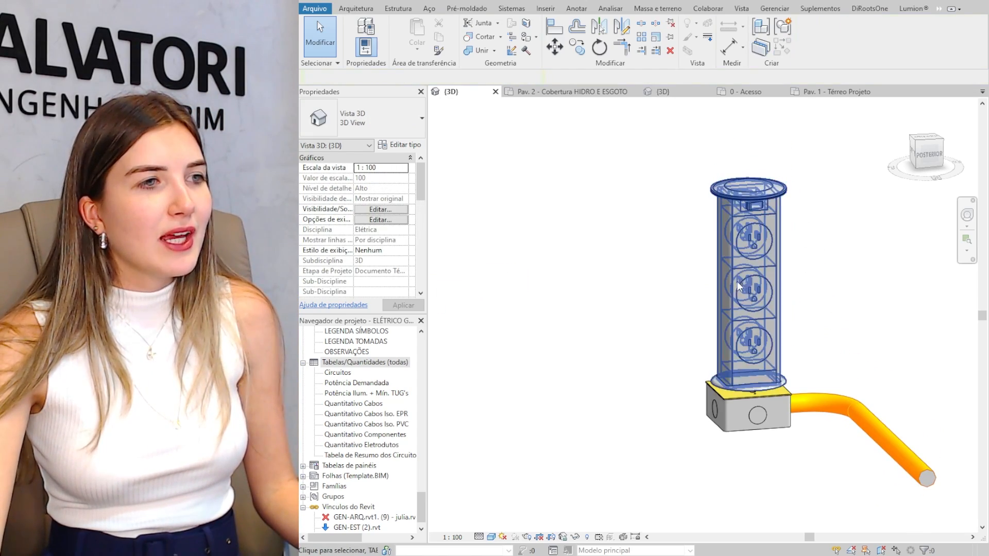
scroll(761, 246, "up", 4)
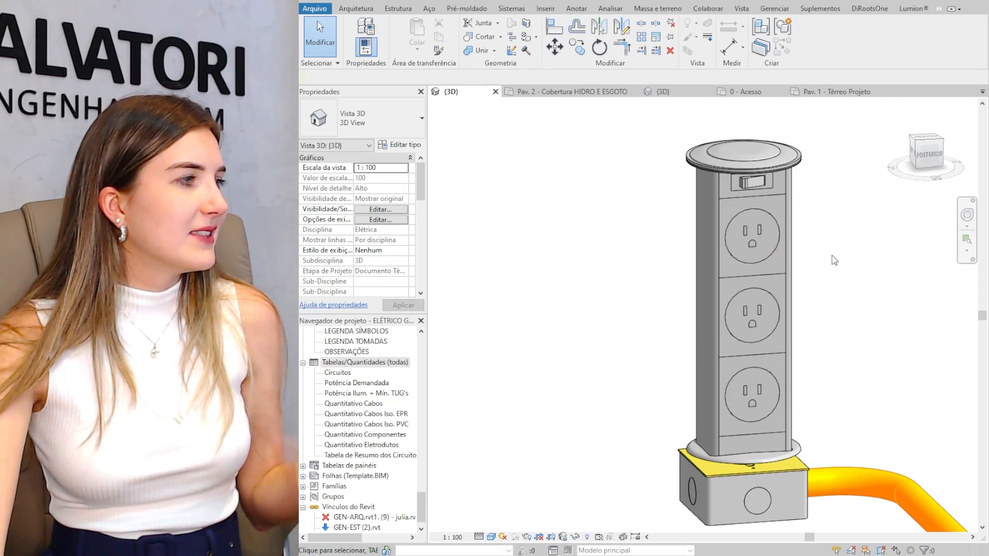
- Bring both countertop outlets back into view in the 3D model, and reopen the Quantitativo Componentes schedule
middle_click_drag(823, 332, 818, 219)
scroll(762, 380, "down", 4)
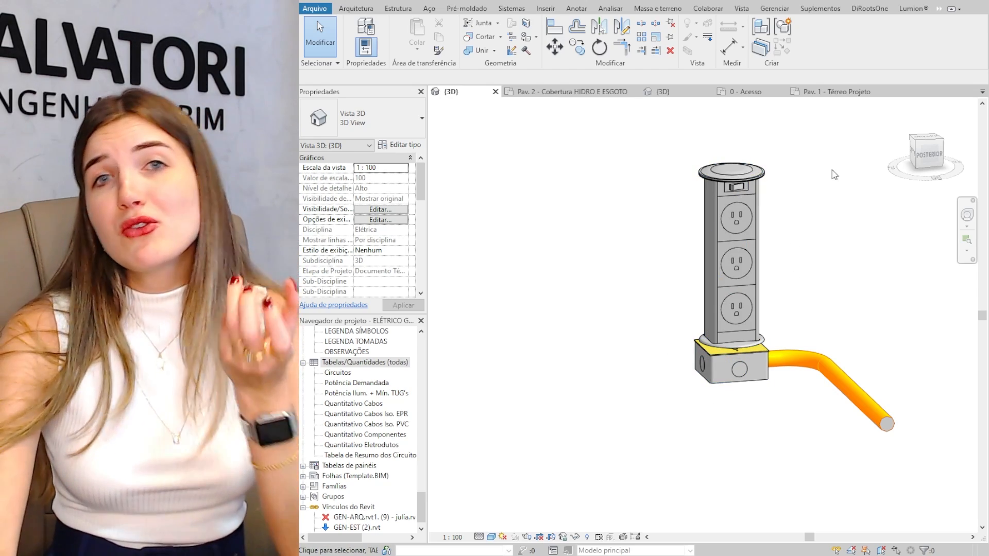
scroll(823, 232, "down", 1)
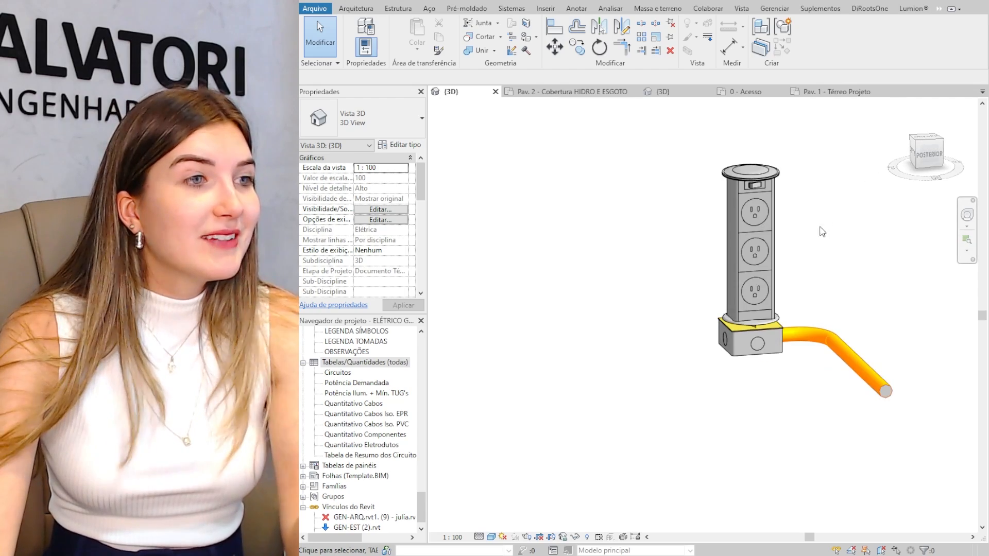
middle_click_drag(816, 237, 802, 252)
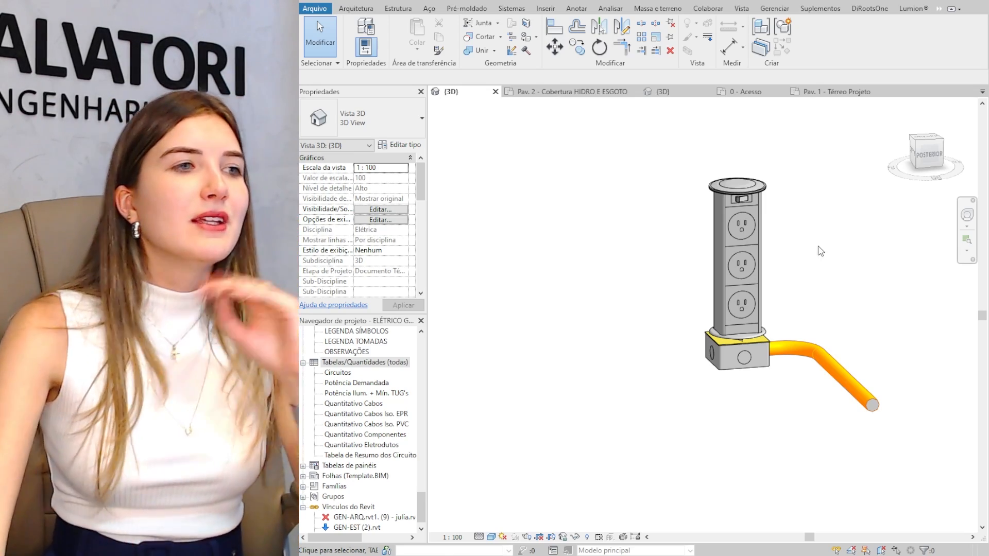
scroll(829, 265, "down", 2)
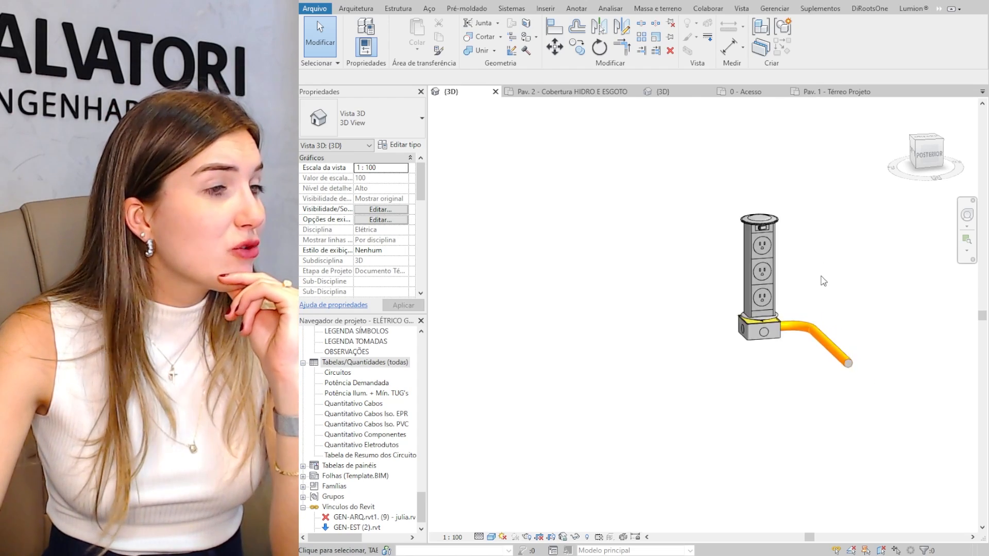
scroll(822, 281, "down", 3)
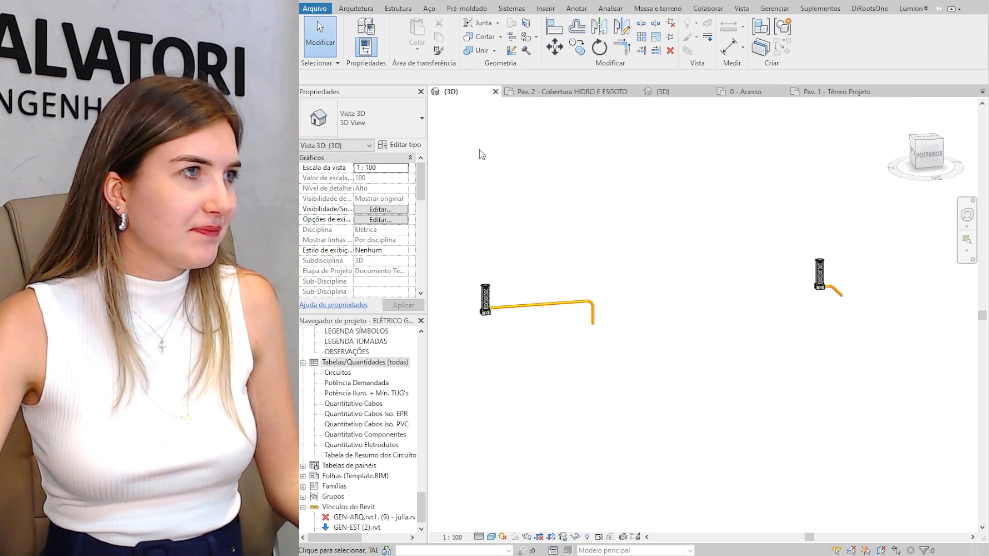
left_click(375, 385)
left_click(387, 434)
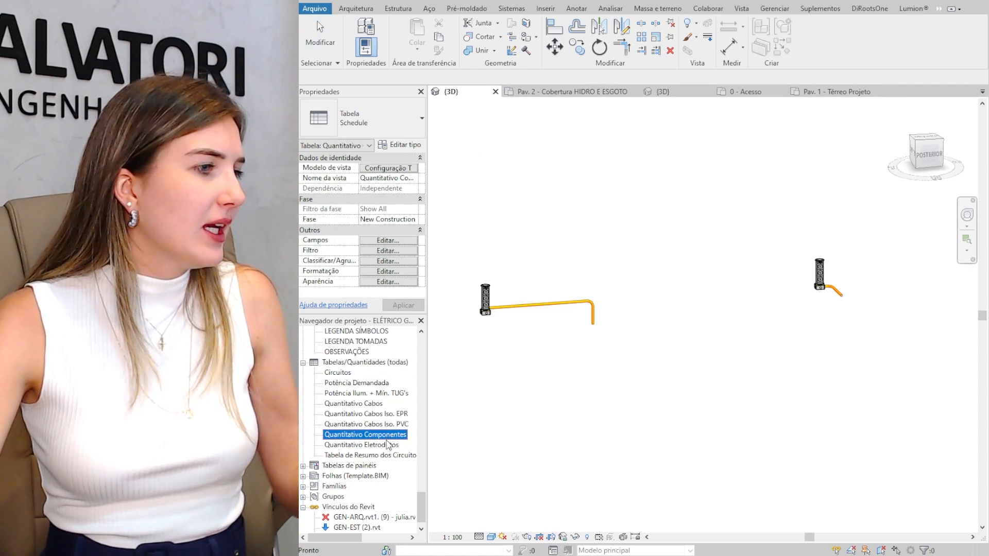
left_click(388, 445)
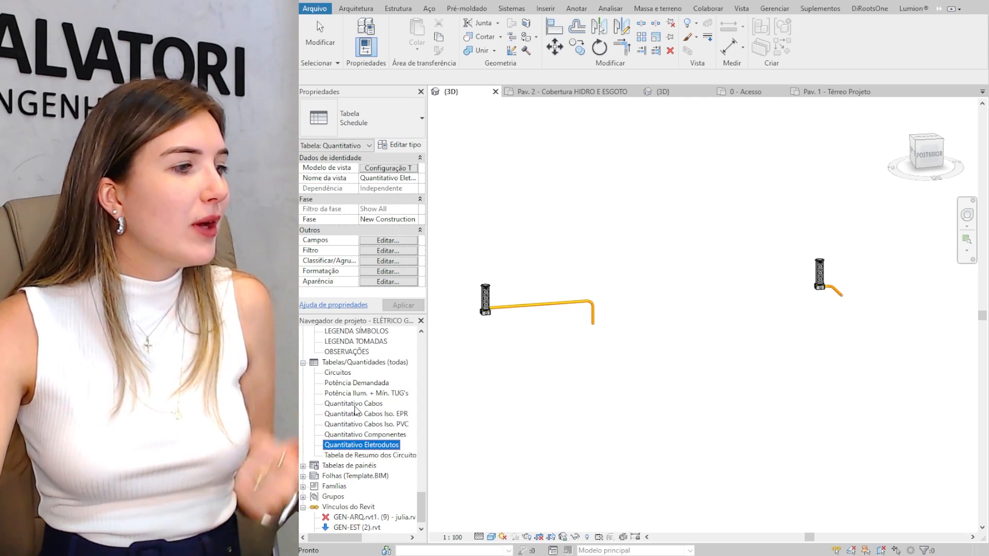
double_click(394, 435)
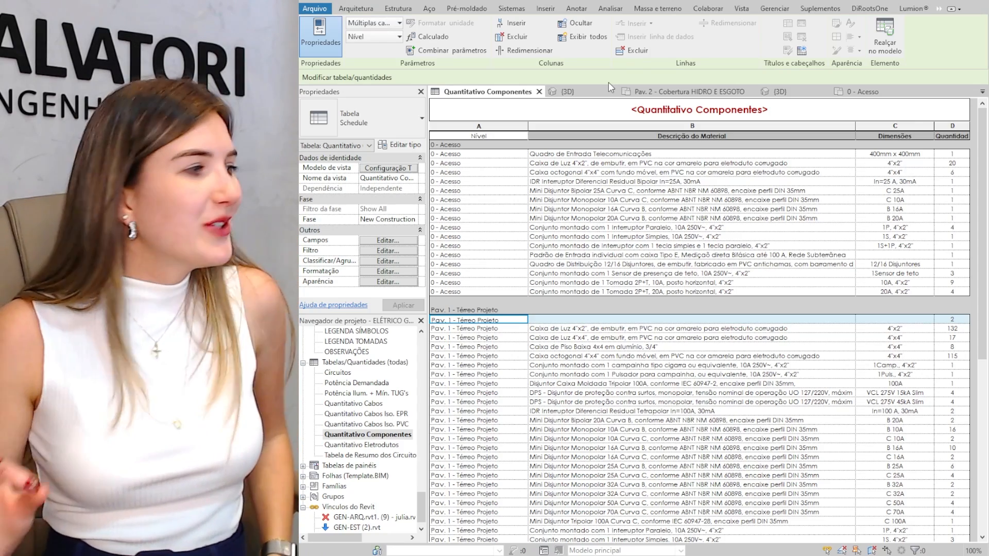
- Export the Quantitativo Componentes schedule as a tab-delimited text report with its title, column headers, group headers, footers and blank lines
left_click(315, 9)
mouse_move(361, 186)
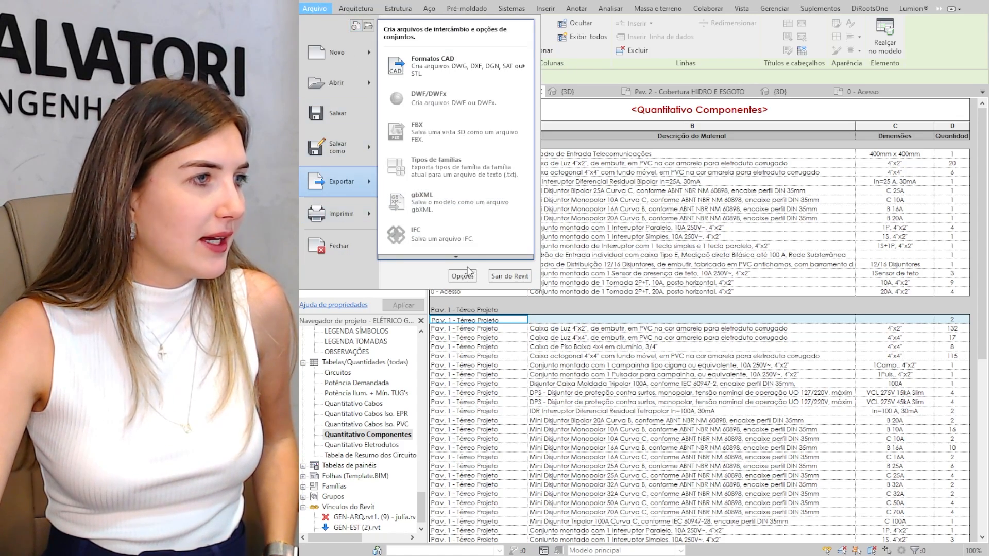
mouse_move(456, 257)
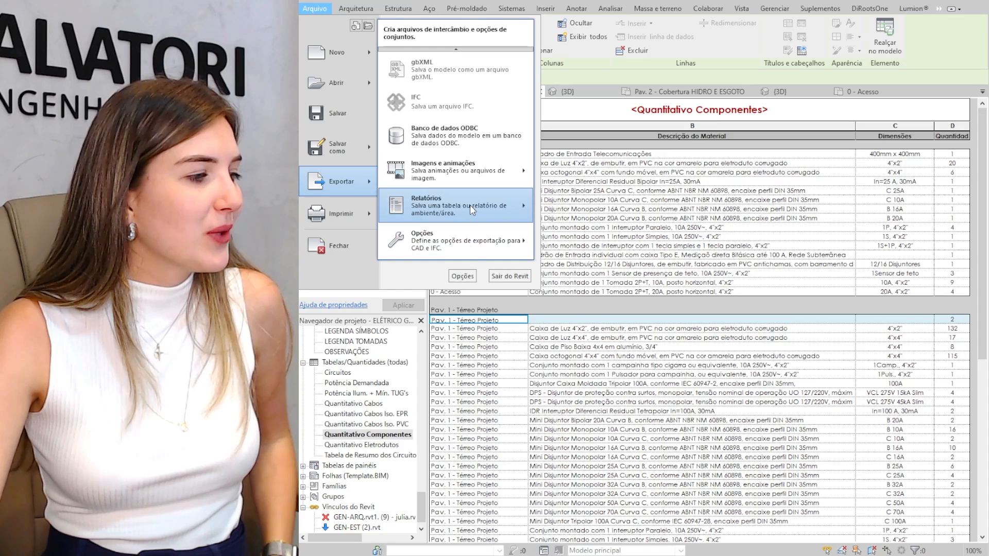
mouse_move(470, 206)
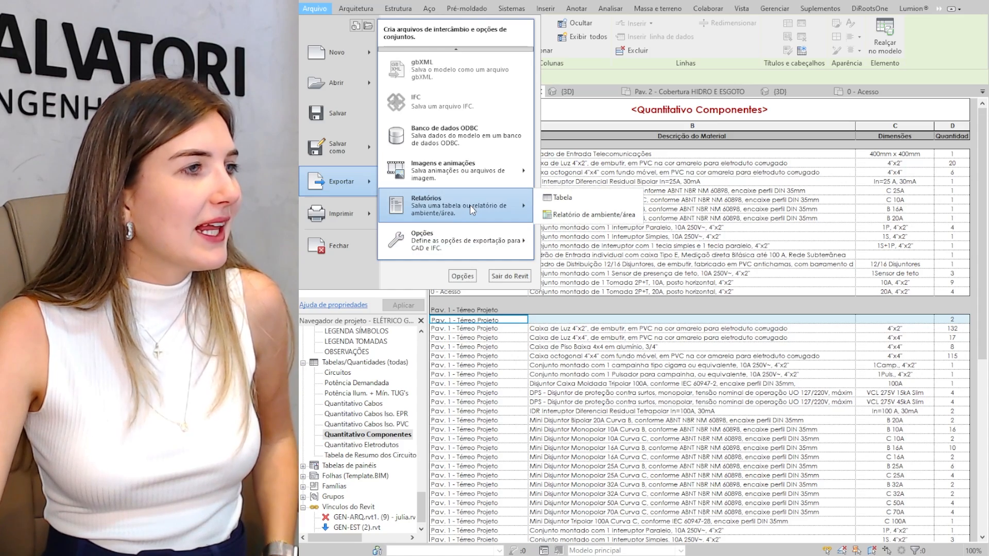
left_click(581, 201)
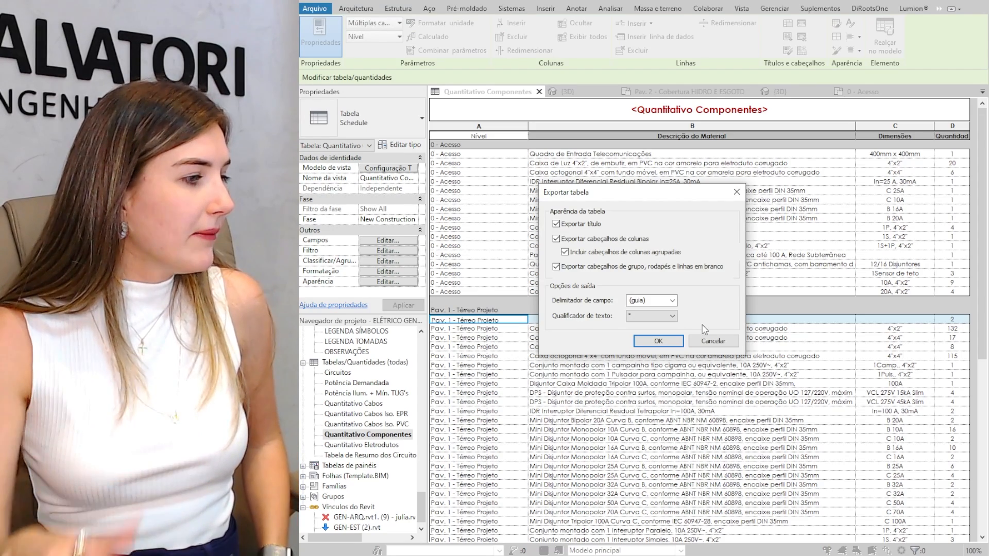
left_click(658, 342)
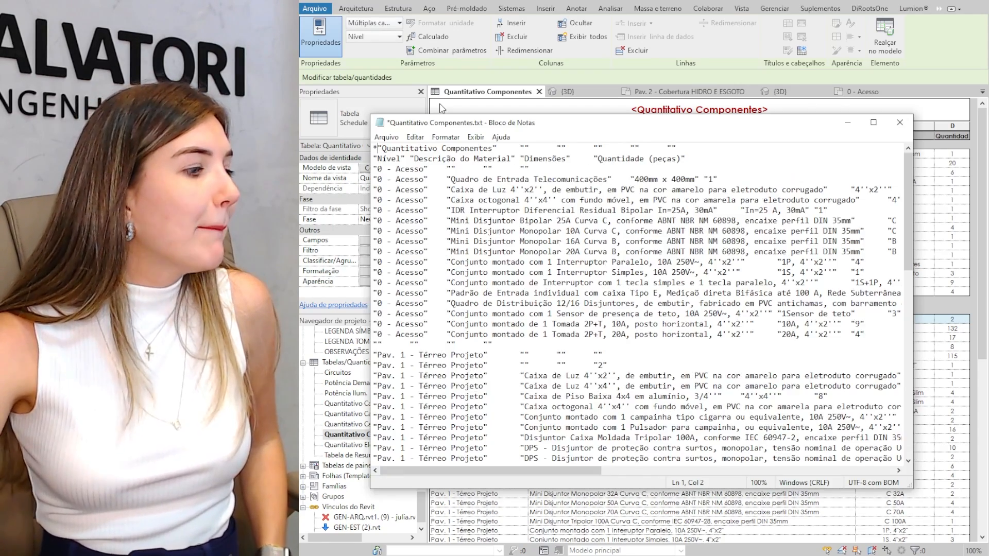
- Remove the stray character before the title in the exported Quantitativo Componentes.txt in Notepad, and select all of its text
key("BackSpace")
left_click(451, 181)
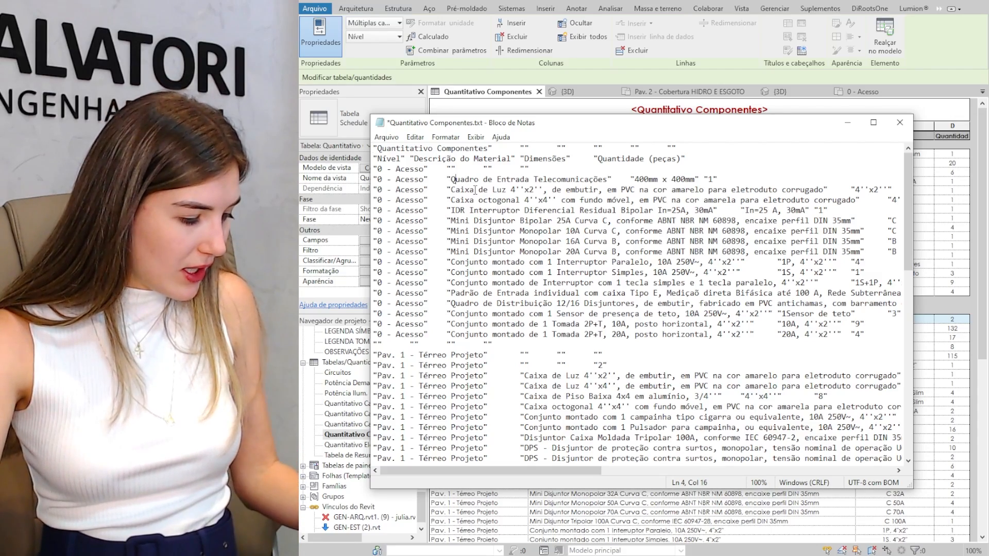
key("ctrl+a")
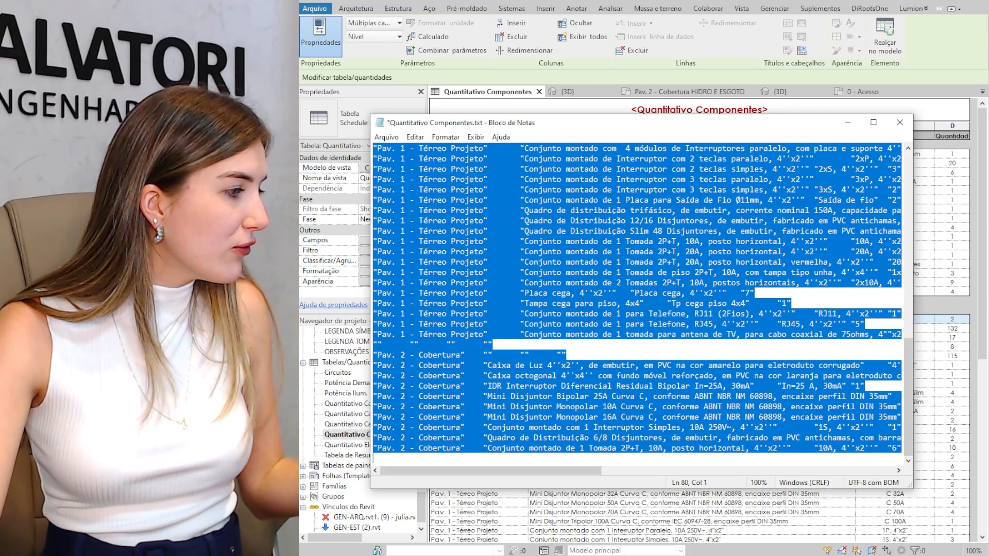
- Switch to the 05 - QUANTITATIVO folder in File Explorer and open LISTAGEM DE QUANTITATIVO- ELÉTRICO.xlsx in Excel
key("alt+Tab")
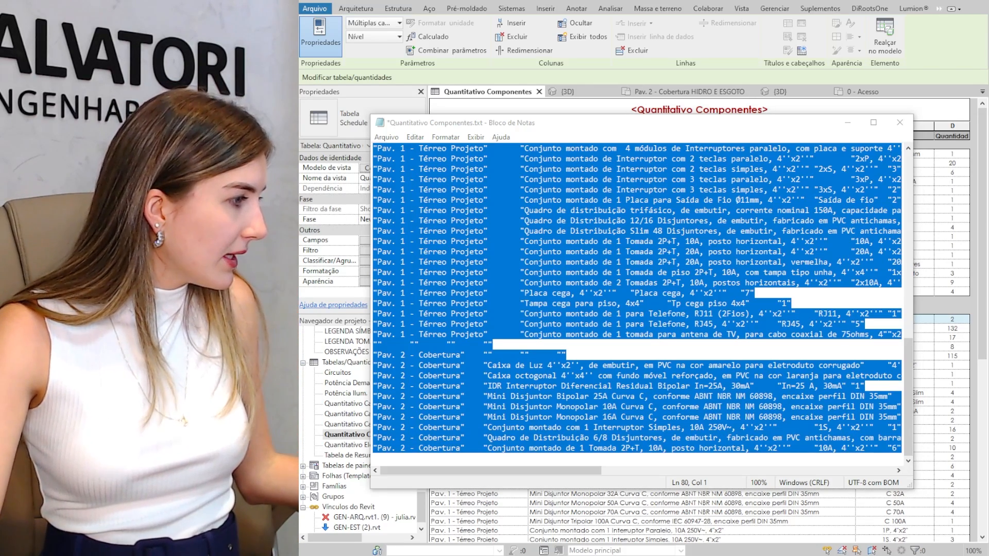
key("alt+Tab")
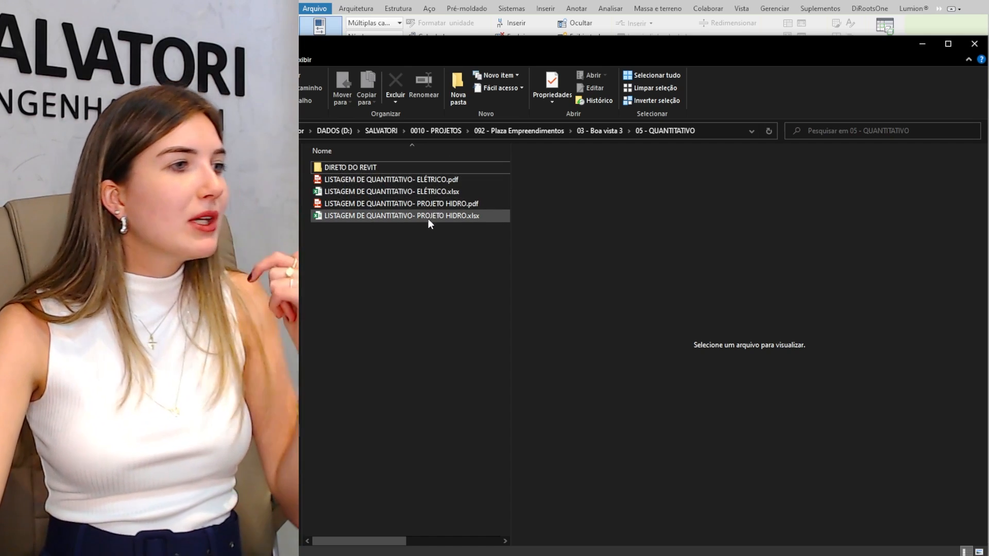
left_click(434, 193)
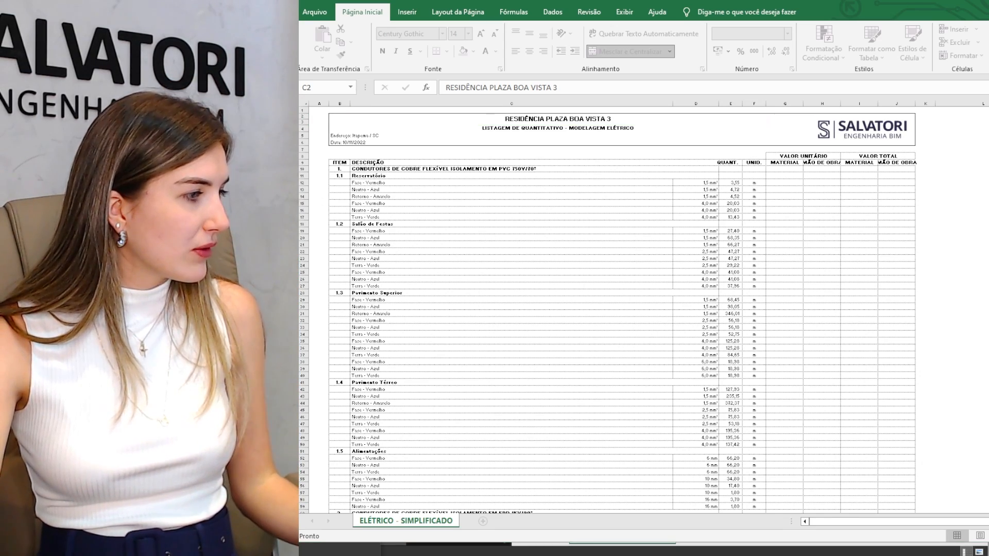
- Return to the folder and look through the preview of LISTAGEM DE QUANTITATIVO- ELÉTRICO.pdf to its last page
key("alt+Tab")
left_click(417, 182)
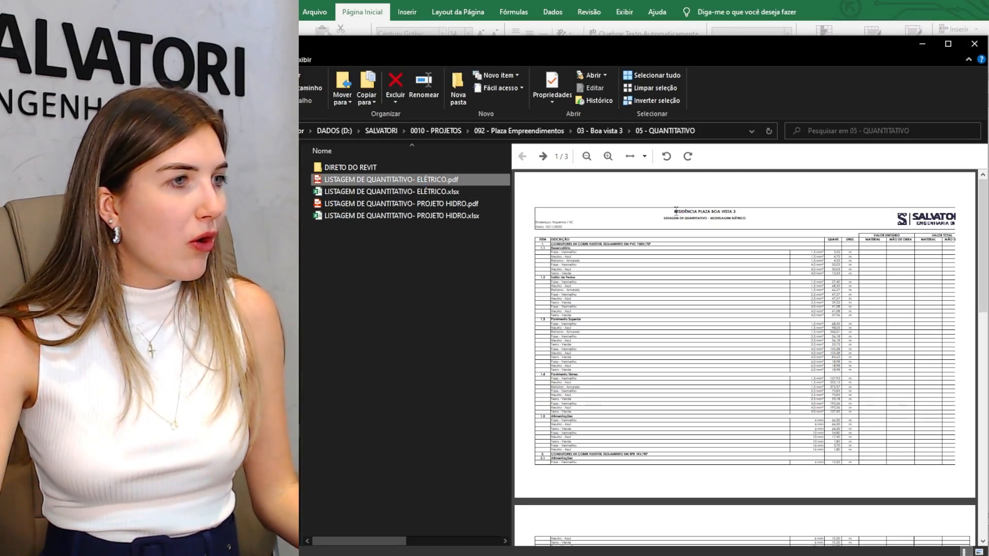
scroll(842, 278, "down", 1)
scroll(839, 276, "down", 15)
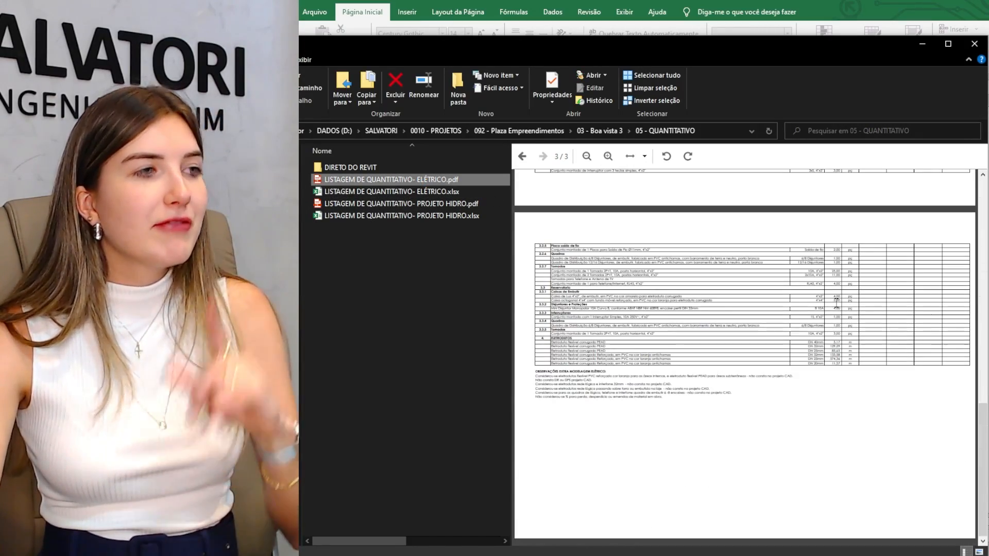
- Look through the pages of LISTAGEM DE QUANTITATIVO- PROJETO HIDRO.pdf in the folder's file preview
left_click(417, 192)
left_click(422, 205)
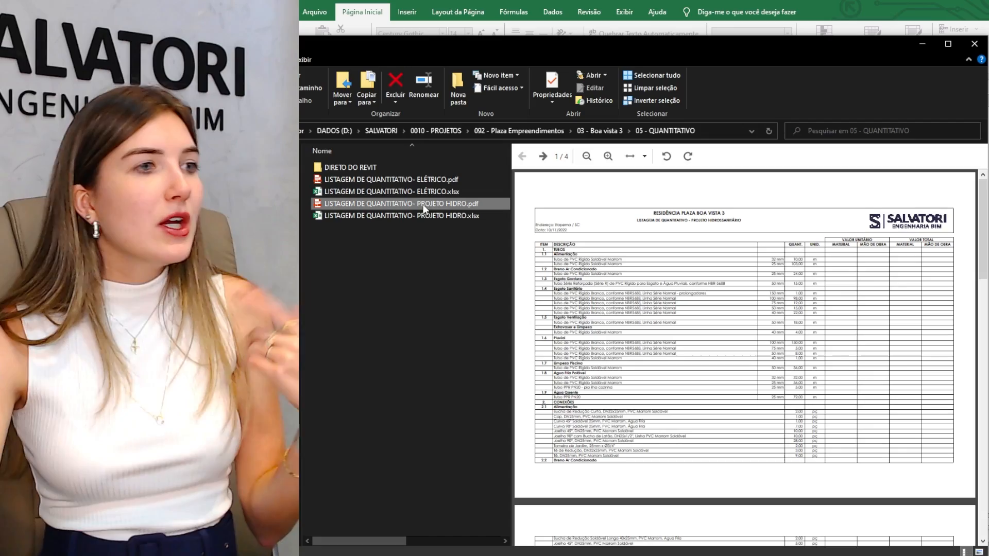
scroll(828, 299, "down", 1)
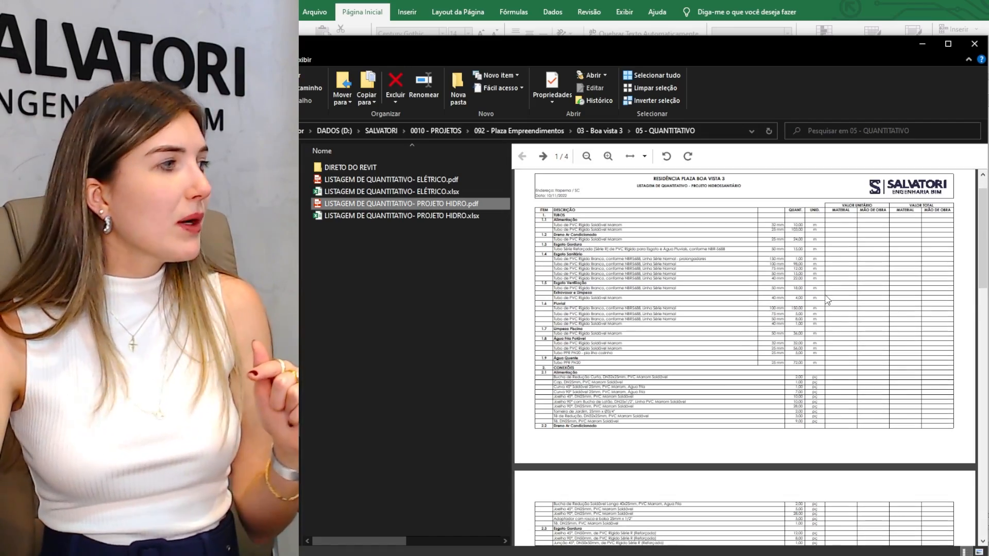
scroll(827, 301, "down", 16)
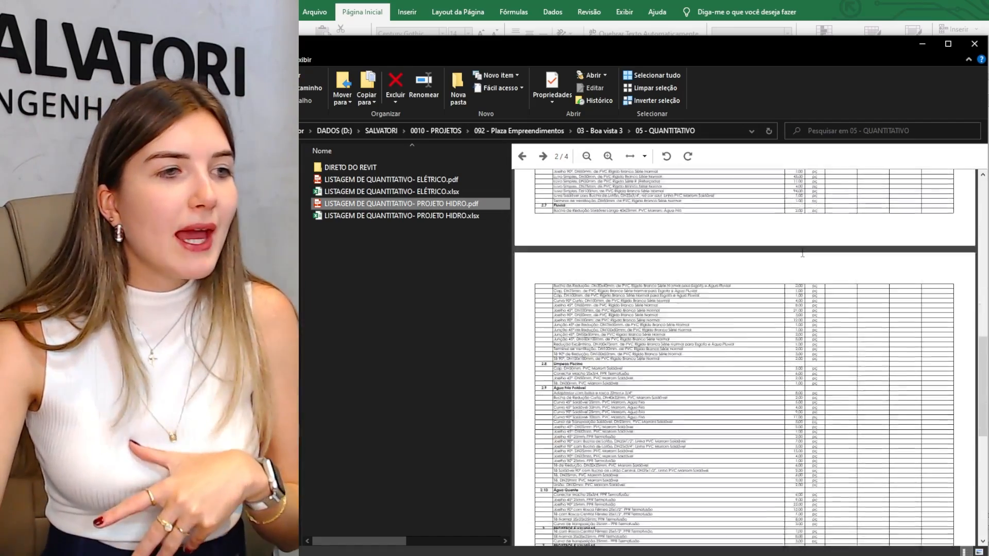
scroll(802, 252, "down", 3)
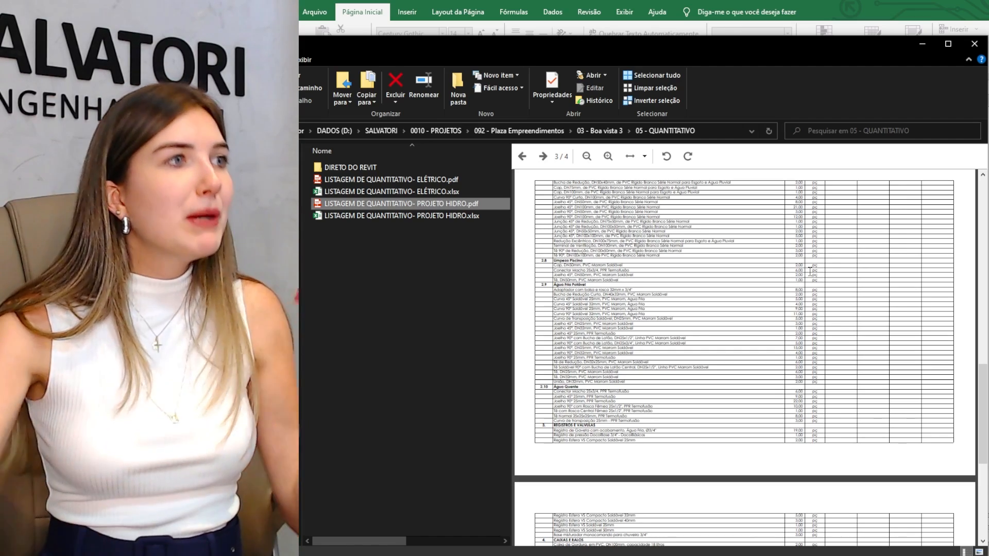
- Switch to the electrical workbook in Excel and look through the ELÉTRICO - SIMPLIFICADO sheet down to its closing observations
left_click(699, 2)
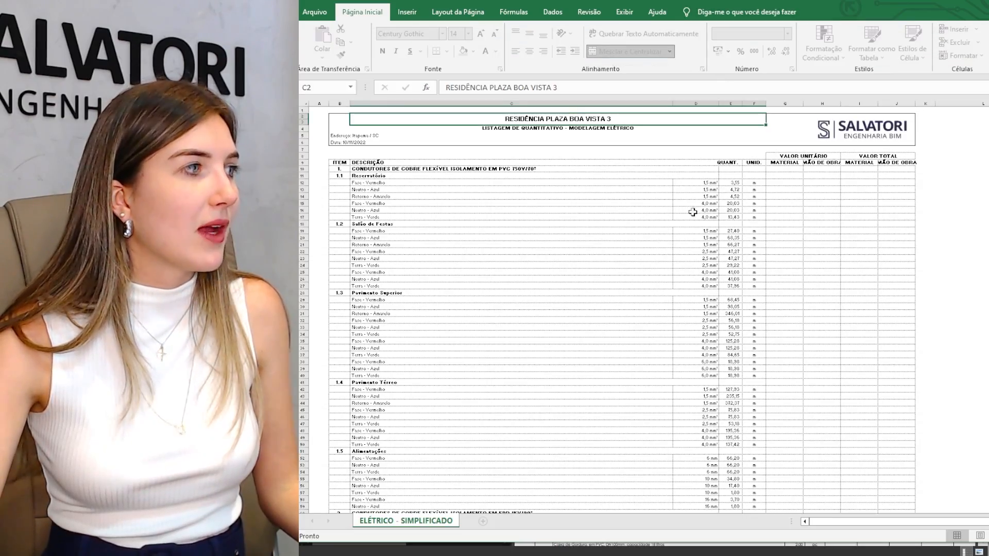
scroll(752, 278, "down", 20)
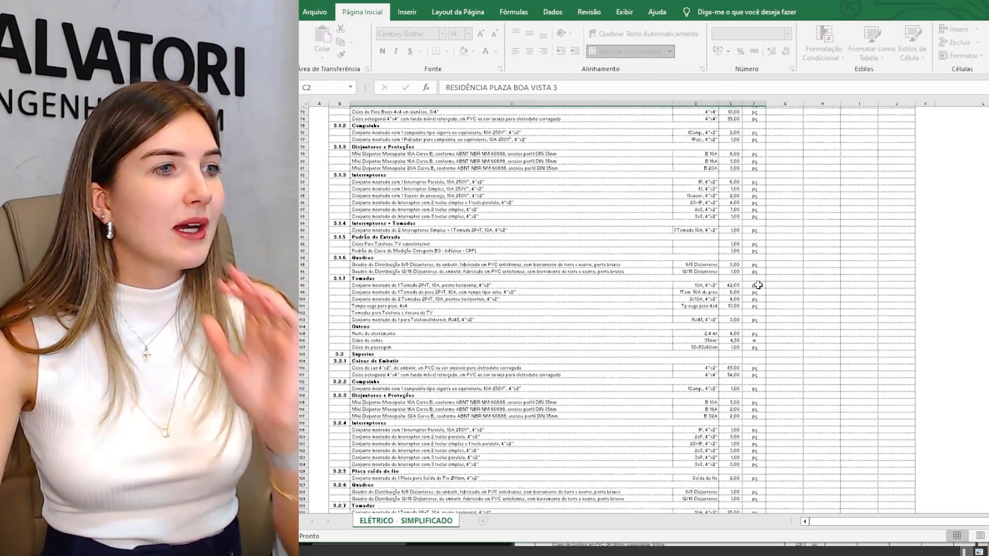
scroll(758, 285, "down", 16)
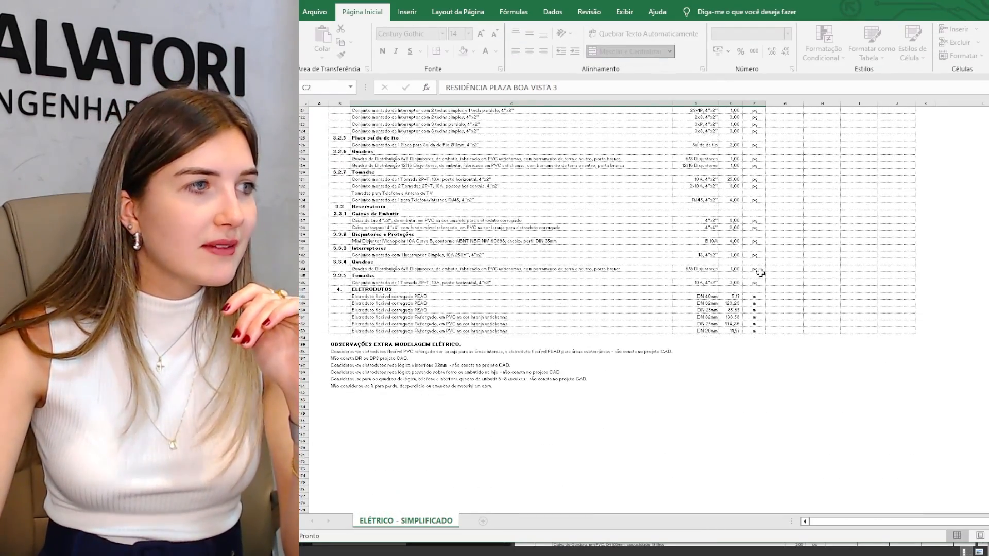
scroll(760, 273, "up", 17)
scroll(794, 302, "up", 16)
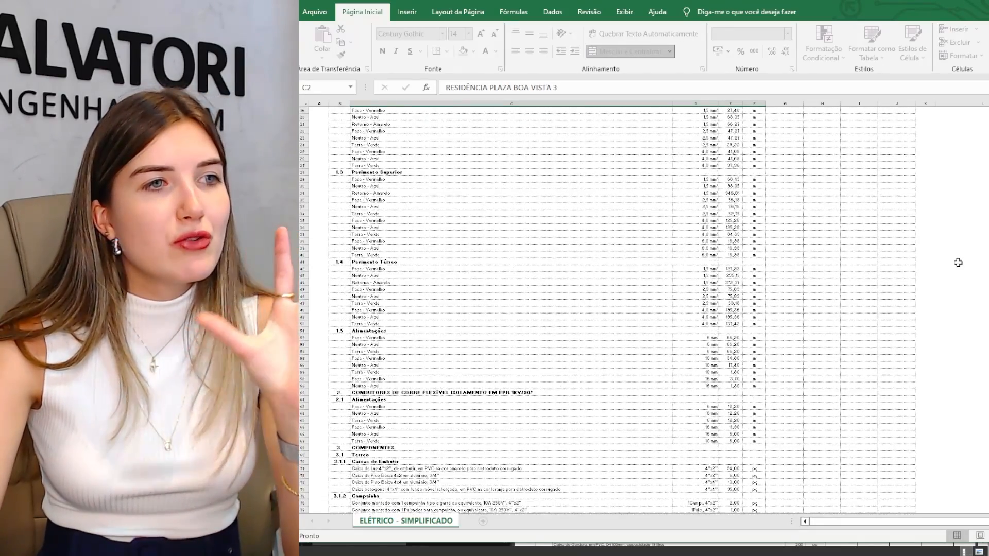
- Examine the list's header row, going over the ITEM, DESCRIÇÃO, unlabelled size and QUANT. columns
left_click(809, 217)
left_click(738, 224)
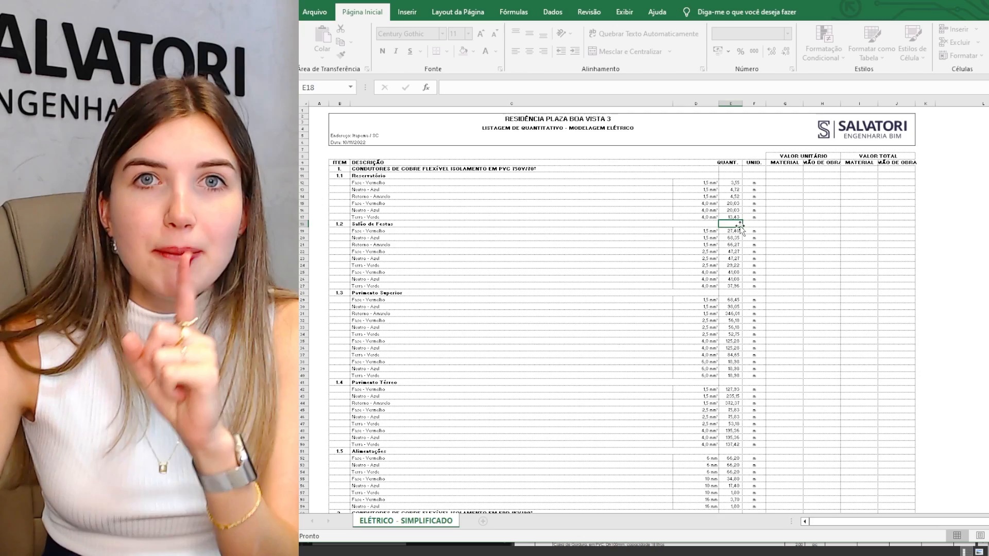
left_click(345, 163)
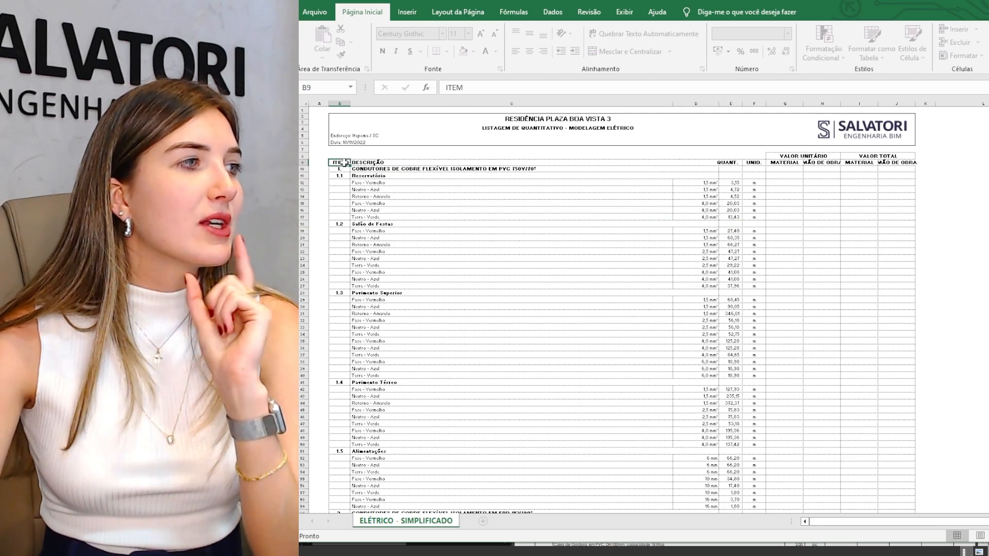
left_click(402, 163)
left_click(703, 163)
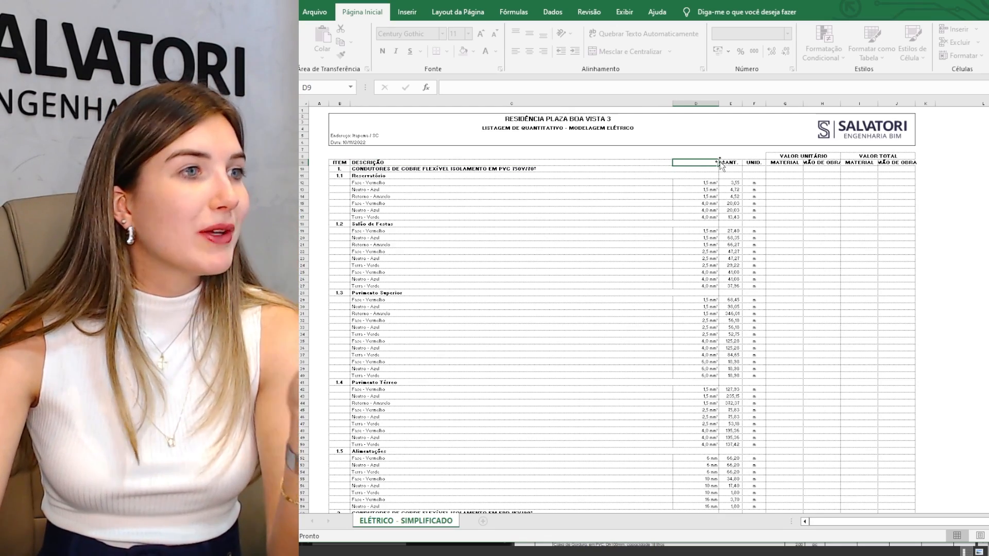
left_click(726, 163)
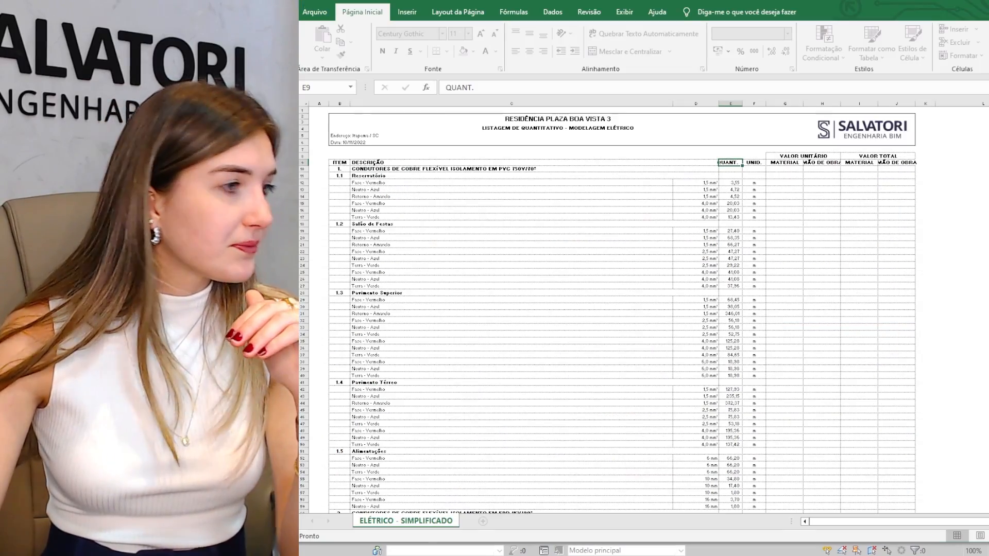
- Examine the PVC conductor rows grouped by floor at a larger scale in the ELÉTRICO - SIMPLIFICADO sheet
left_click(592, 300)
scroll(601, 289, "down", 4)
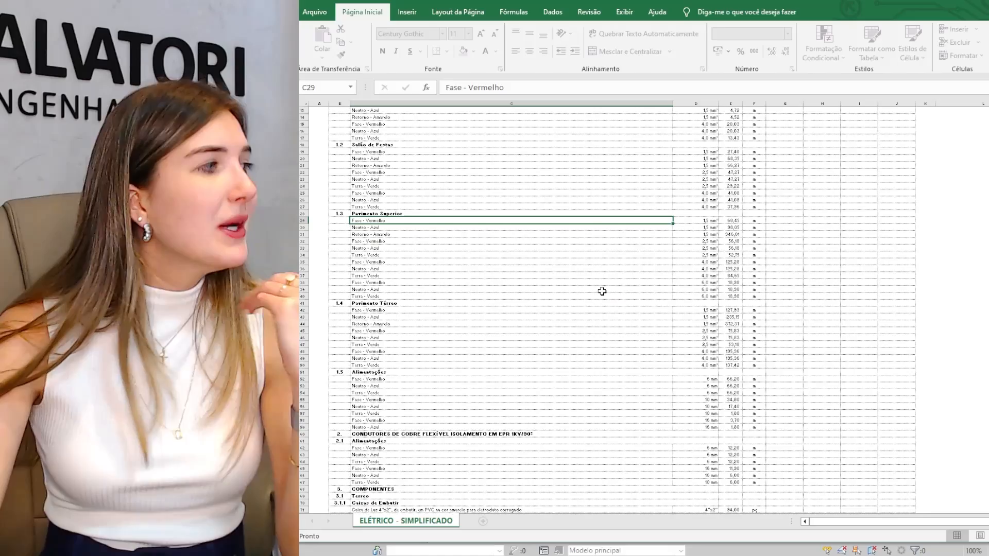
scroll(602, 292, "up", 4)
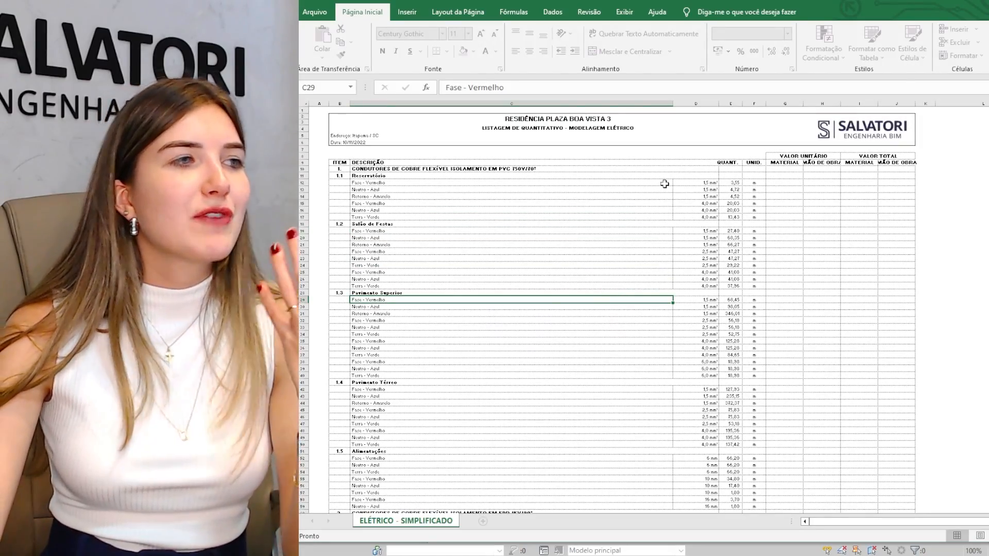
scroll(501, 213, "up", 5, "ctrl")
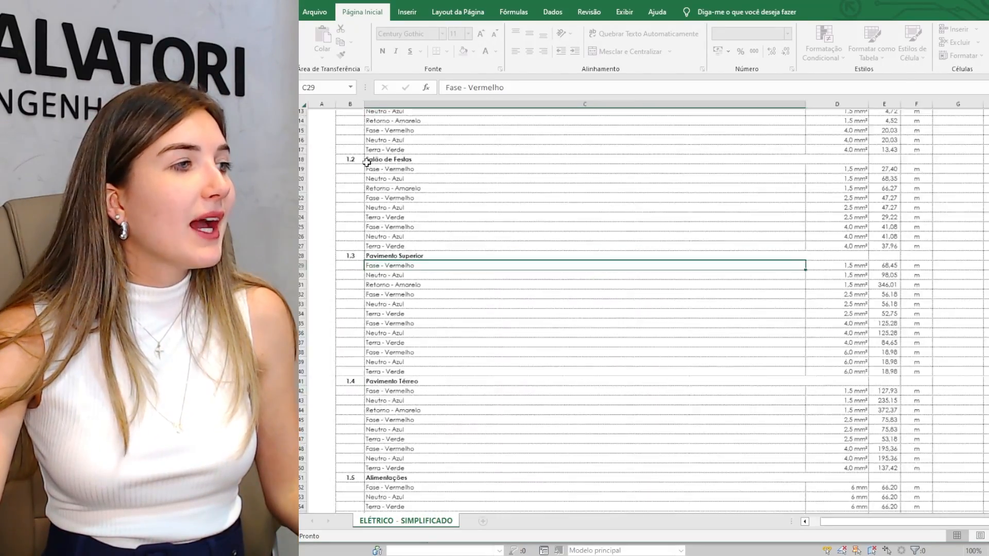
- Review the electrical list at a smaller scale, from its title block through the floor groups, and check the workbook's sheet tabs
scroll(501, 213, "down", 5, "ctrl")
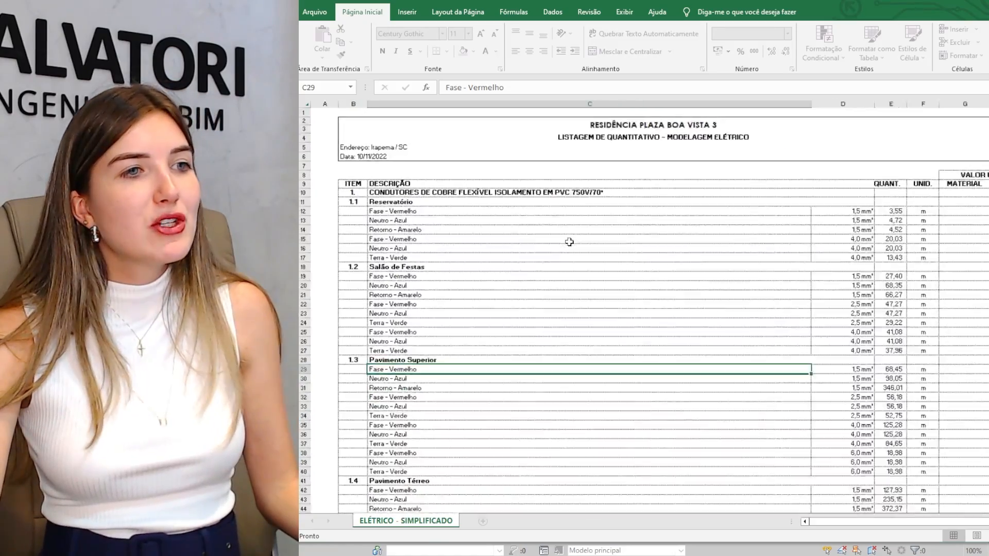
scroll(570, 242, "down", 1, "ctrl")
left_click(546, 246)
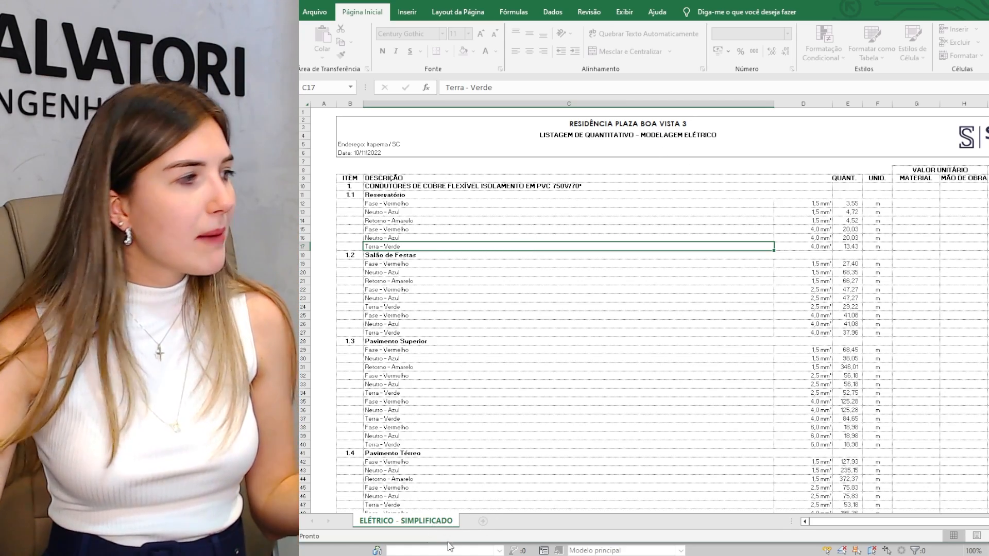
mouse_move(437, 502)
left_mouse_down()
mouse_move(407, 550)
mouse_move(476, 512)
mouse_move(536, 531)
mouse_move(553, 525)
left_mouse_up()
mouse_move(666, 505)
left_mouse_down()
mouse_move(693, 515)
mouse_move(630, 525)
left_mouse_up()
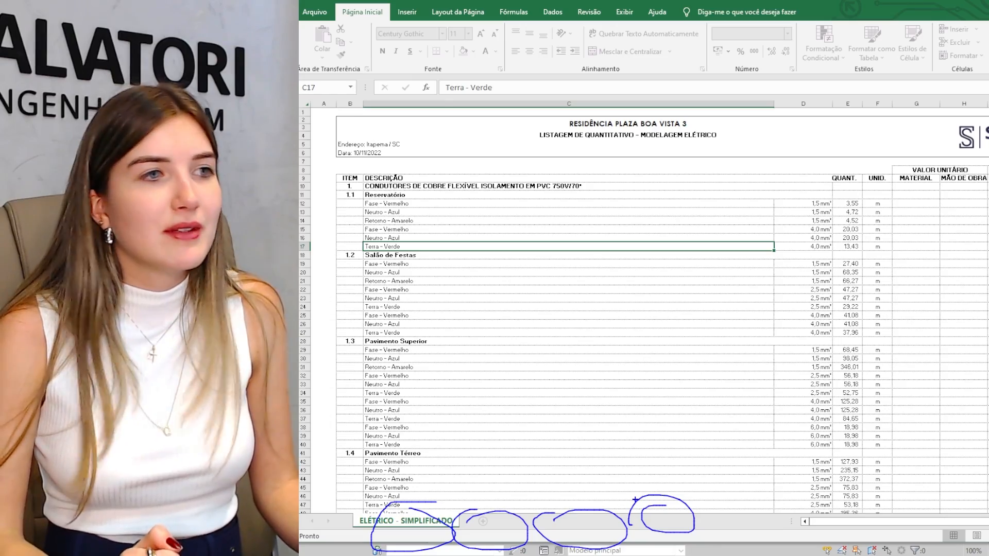
left_click(721, 376)
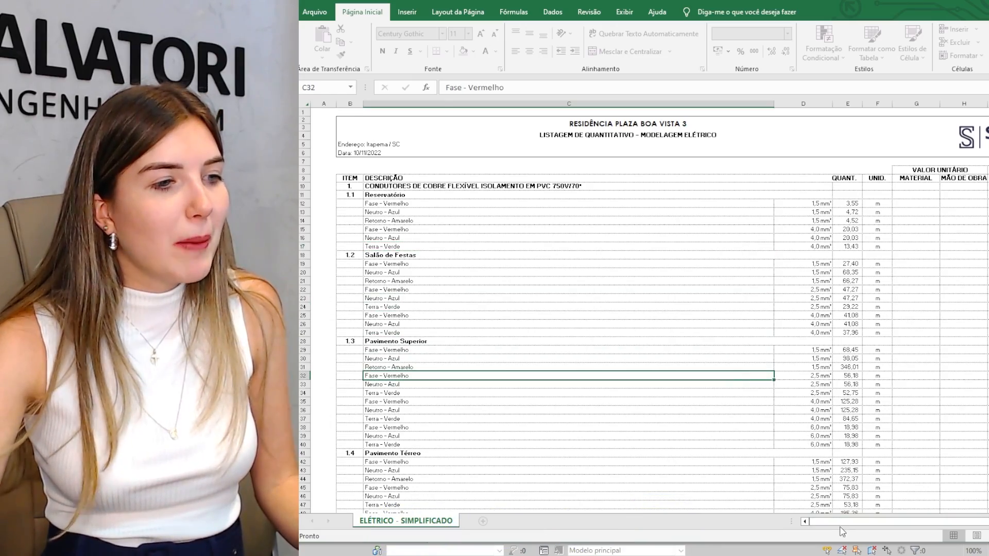
- Examine the MATERIAL and MÃO DE OBRA columns under VALOR UNITÁRIO and VALOR TOTAL beside the quantities
mouse_move(843, 522)
left_mouse_down()
mouse_move(905, 515)
mouse_move(854, 510)
mouse_move(871, 509)
left_mouse_up()
left_click(885, 202)
key("Right")
key("Right")
key("Right")
key("Right")
key("Right")
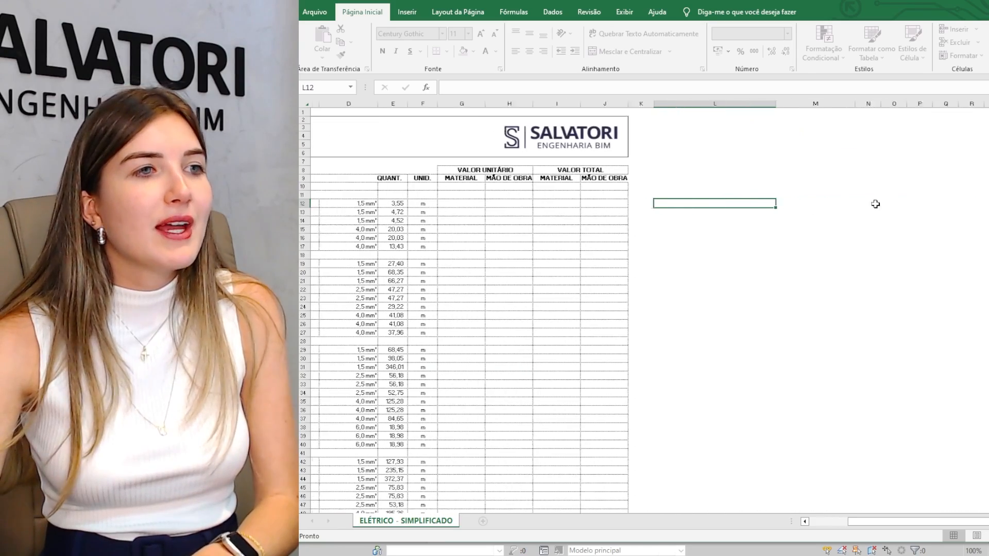
left_click(463, 206)
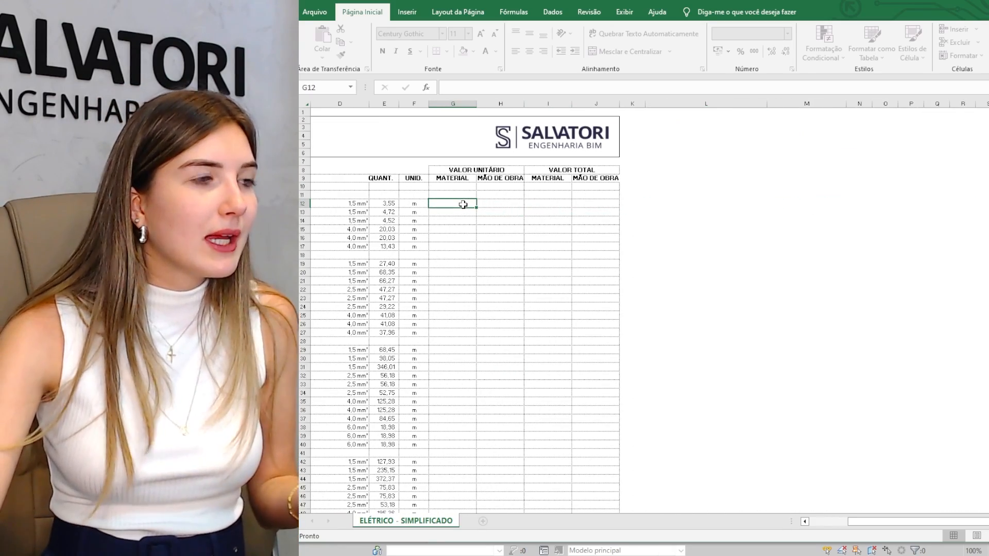
left_click(490, 207)
left_click(574, 204)
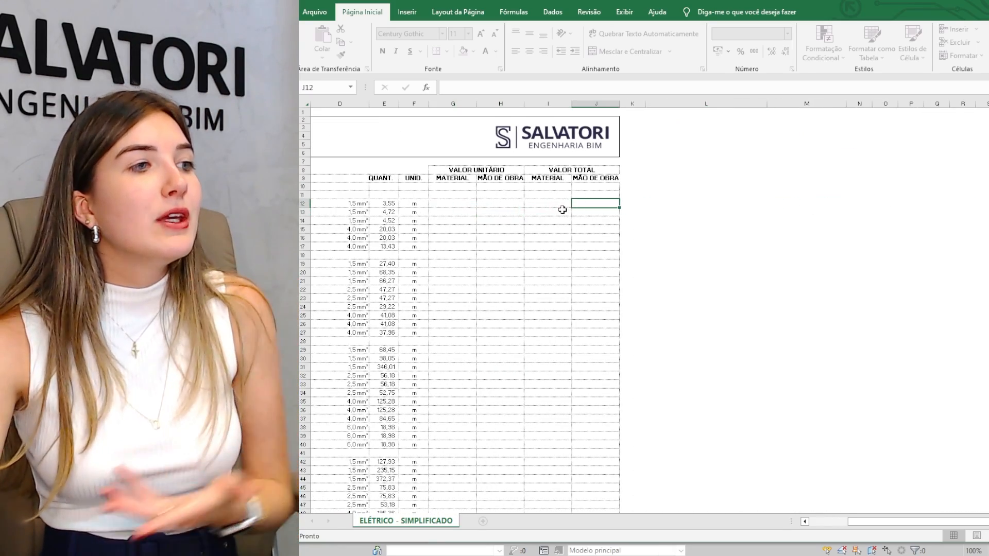
left_click_drag(559, 188, 370, 216)
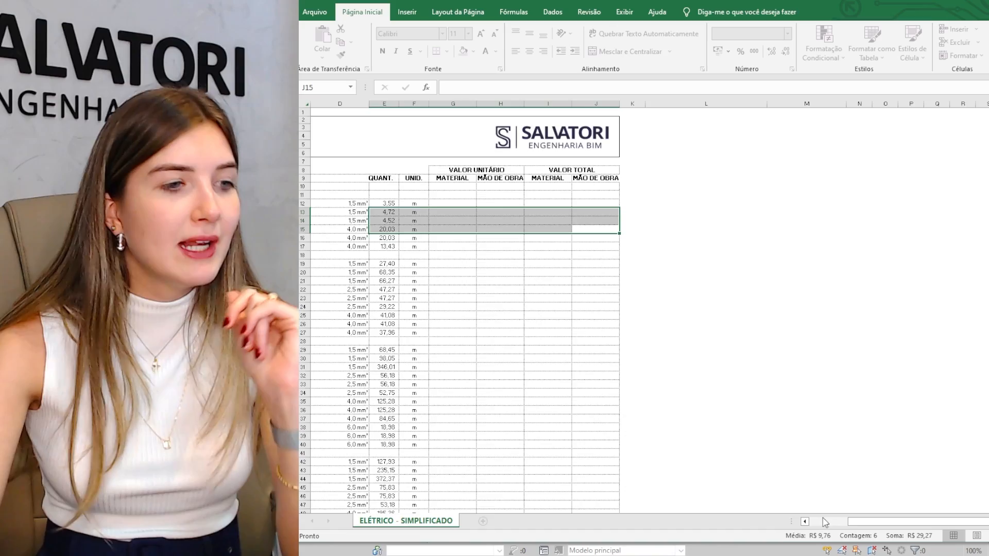
- Switch to the 05 - QUANTITATIVO folder in File Explorer and go over its path and the DIRETO DO REVIT subfolder
left_click(825, 522)
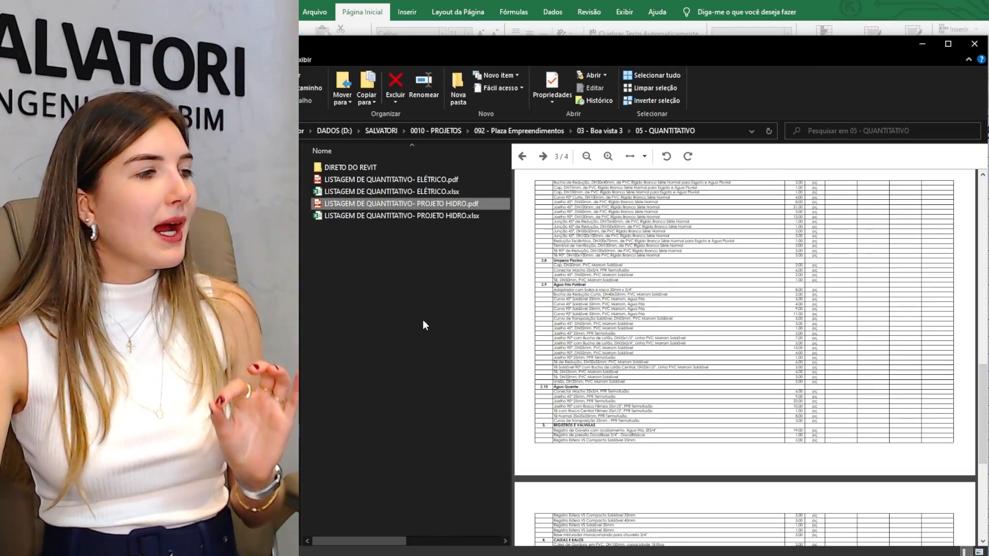
left_click(423, 320)
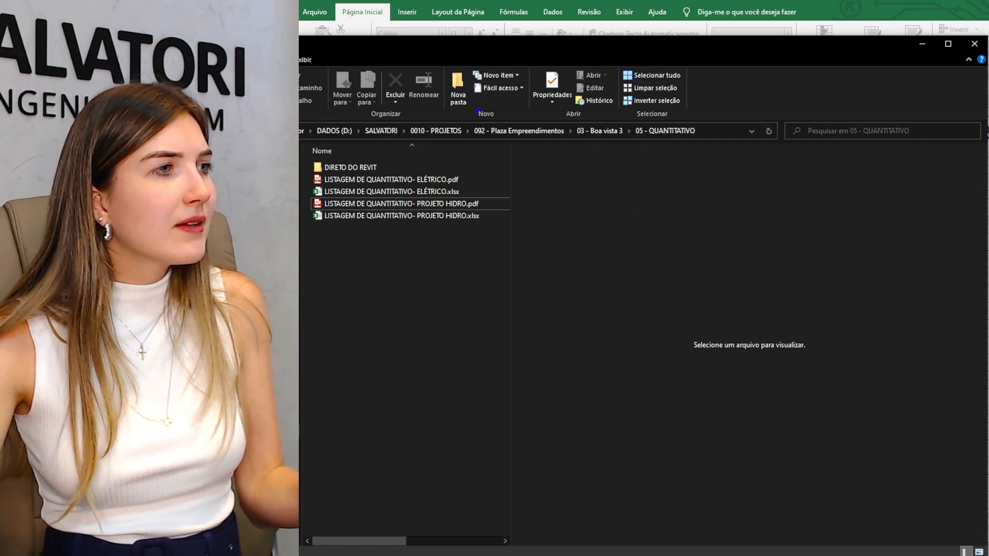
mouse_move(478, 110)
left_mouse_down()
mouse_move(330, 141)
mouse_move(435, 104)
left_mouse_up()
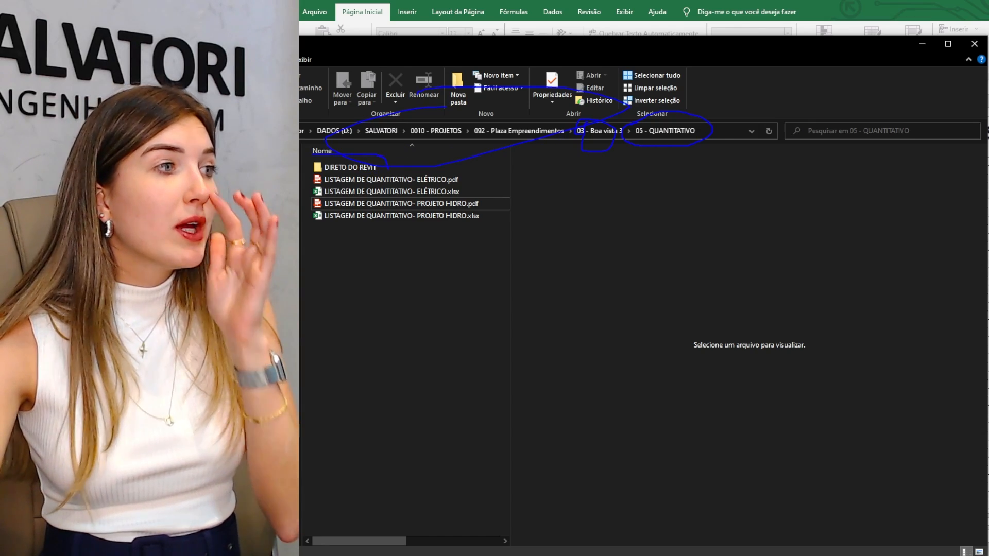
left_click_drag(366, 172, 387, 168)
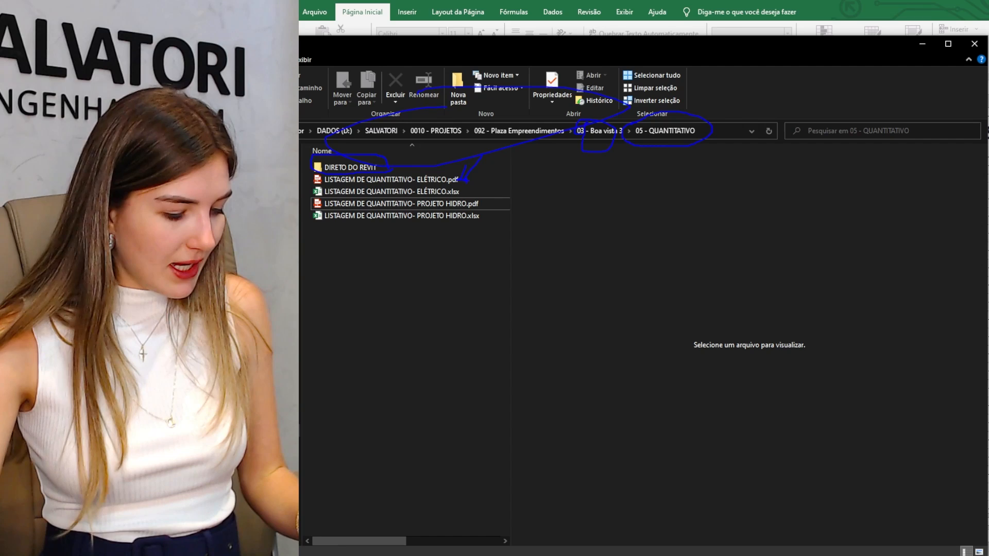
- Go over the ELÉTRICO and PROJETO HIDRO listing files in PDF and XLSX format as the delivery set
mouse_move(493, 166)
left_mouse_down()
mouse_move(460, 194)
mouse_move(473, 188)
mouse_move(482, 207)
mouse_move(508, 208)
mouse_move(479, 217)
left_mouse_up()
left_click_drag(479, 217, 486, 225)
mouse_move(330, 174)
left_mouse_down()
mouse_move(302, 181)
mouse_move(319, 164)
mouse_move(309, 178)
left_mouse_up()
mouse_move(415, 261)
left_mouse_down()
mouse_move(416, 276)
mouse_move(417, 252)
left_mouse_up()
mouse_move(424, 257)
left_mouse_down()
mouse_move(440, 251)
mouse_move(446, 279)
left_mouse_up()
mouse_move(439, 251)
left_mouse_down()
mouse_move(498, 264)
mouse_move(511, 252)
mouse_move(511, 224)
mouse_move(559, 254)
left_mouse_up()
mouse_move(536, 242)
left_mouse_down()
mouse_move(544, 236)
mouse_move(532, 235)
left_mouse_up()
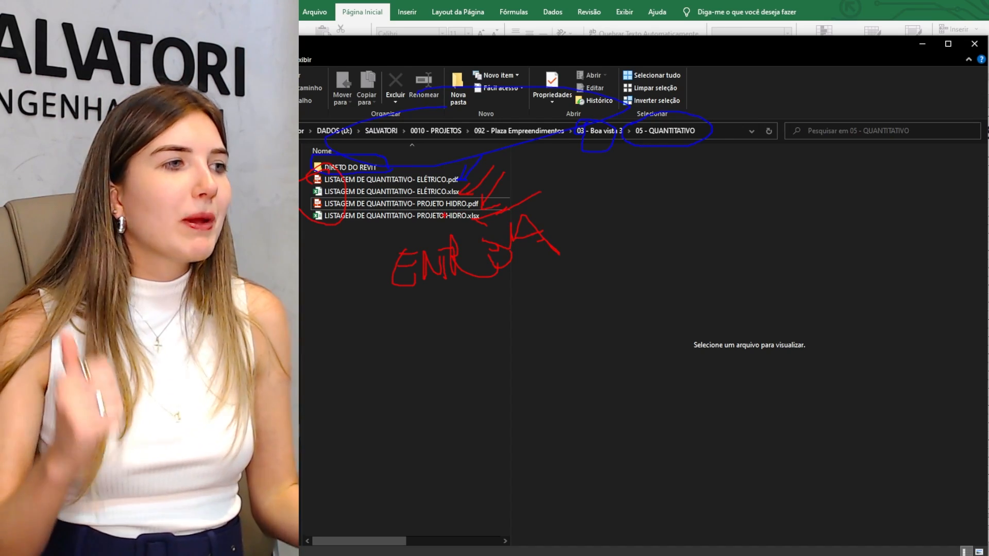
key("Escape")
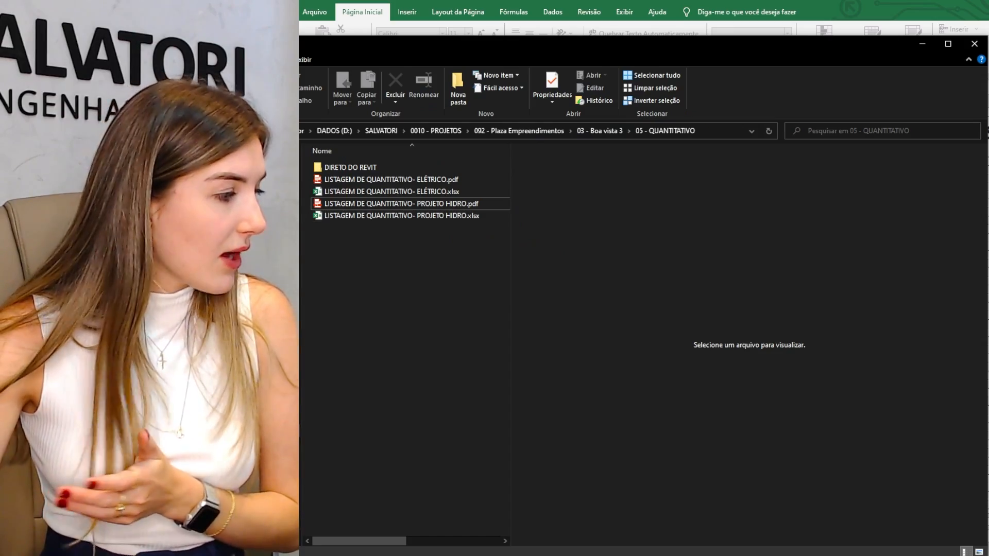
- Switch back to the Quantitativo Componentes schedule in Revit
key("alt+Tab")
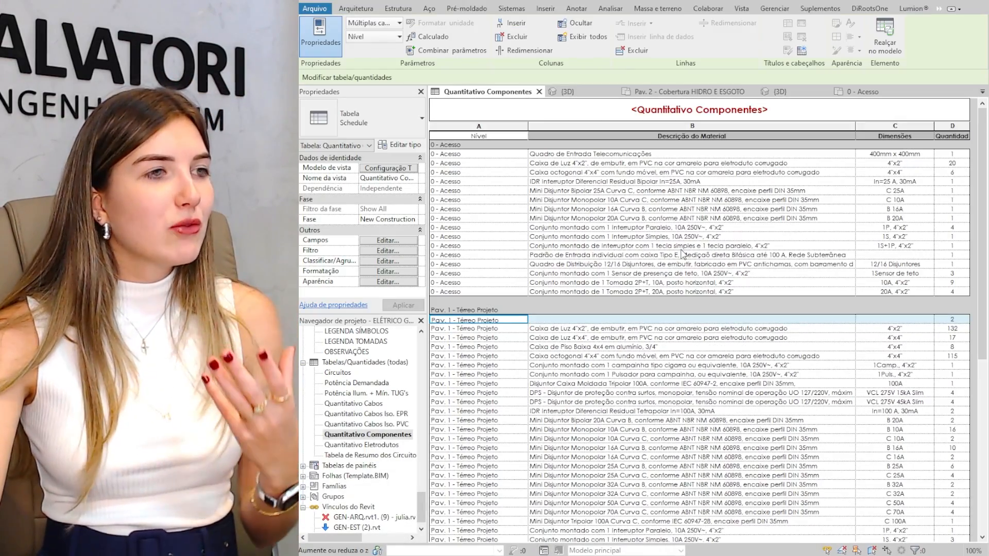